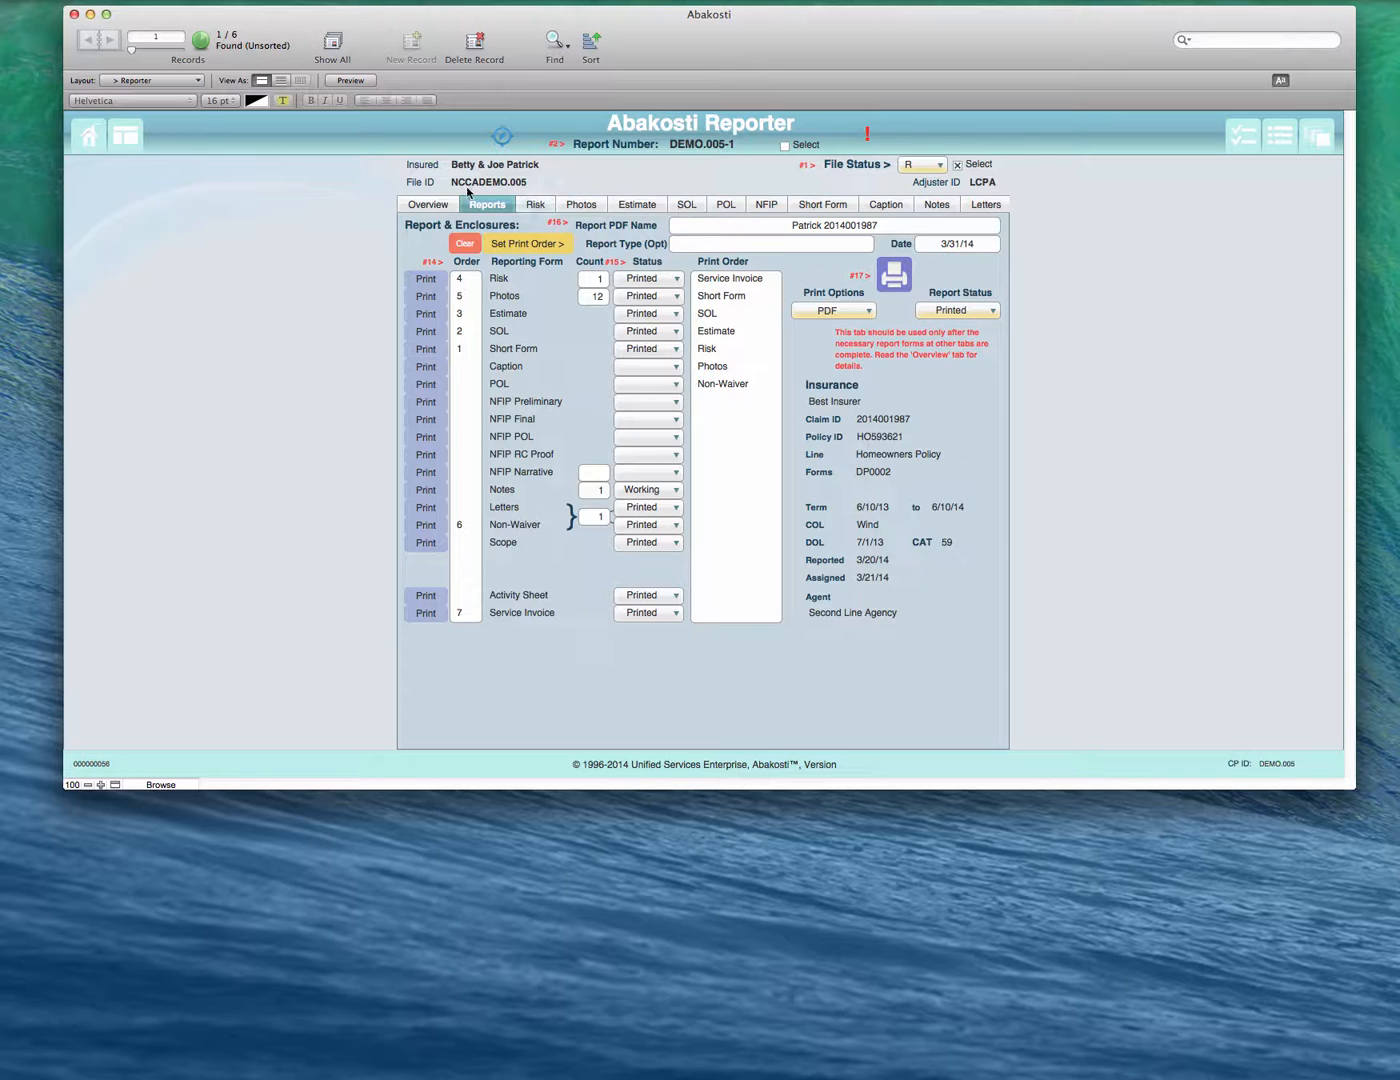
- Review the Reporter's overview pages, the report enclosures list and the NFIP preliminary form
{"action": "left_click", "coordinate": [410, 208]}
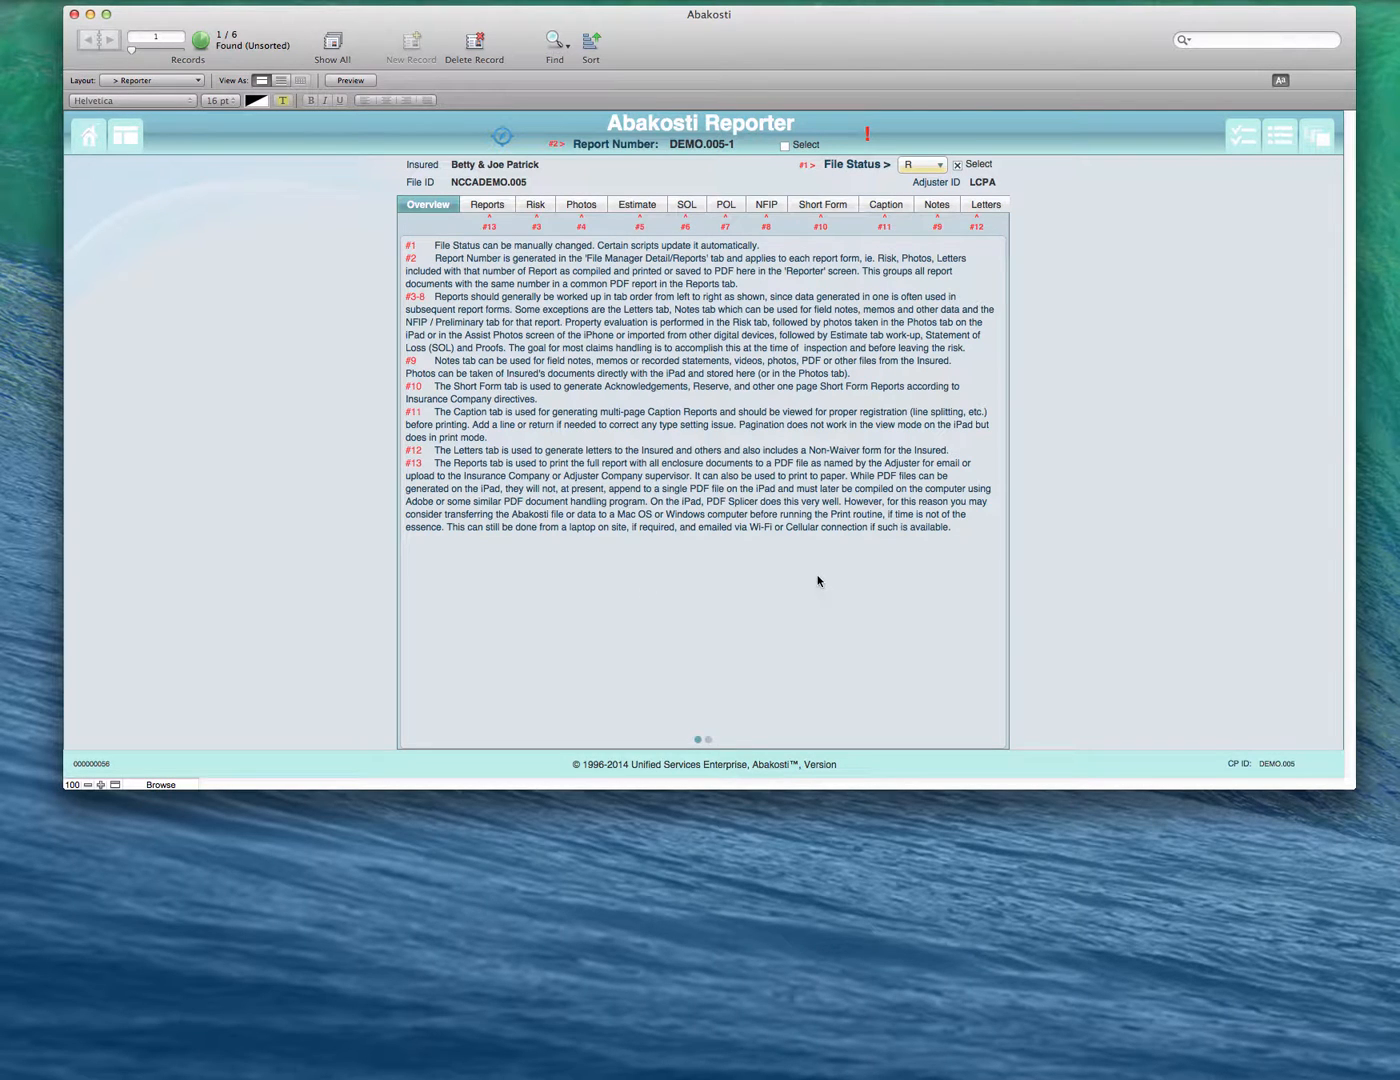
{"action": "left_click", "coordinate": [708, 739]}
{"action": "left_click", "coordinate": [698, 740]}
{"action": "left_click", "coordinate": [505, 208]}
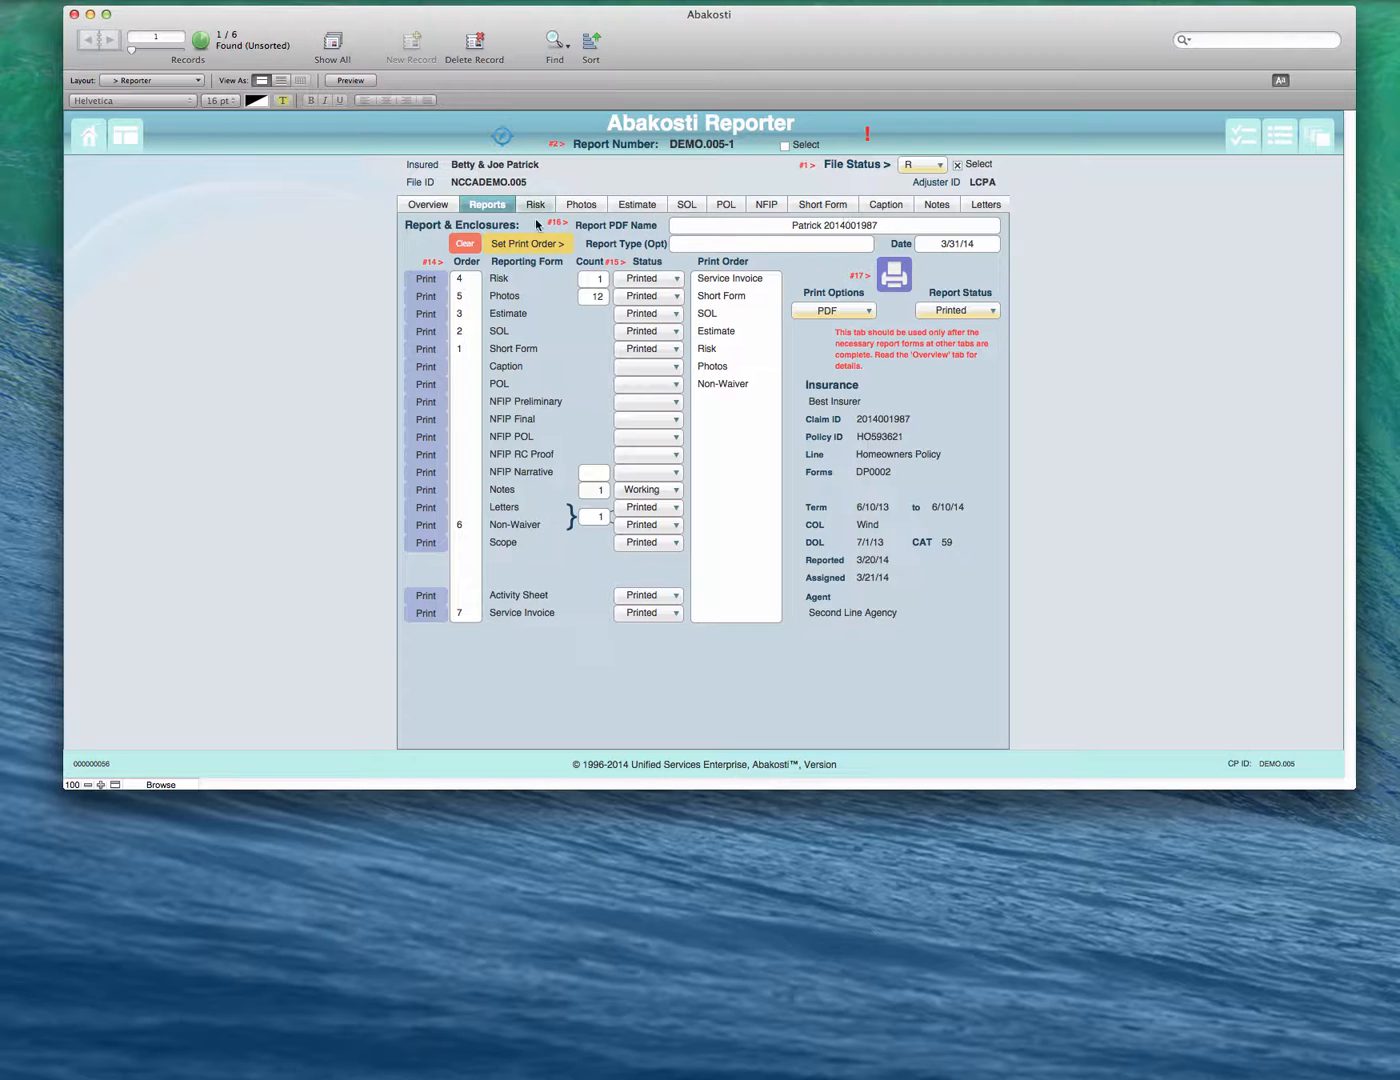
{"action": "left_click", "coordinate": [766, 205]}
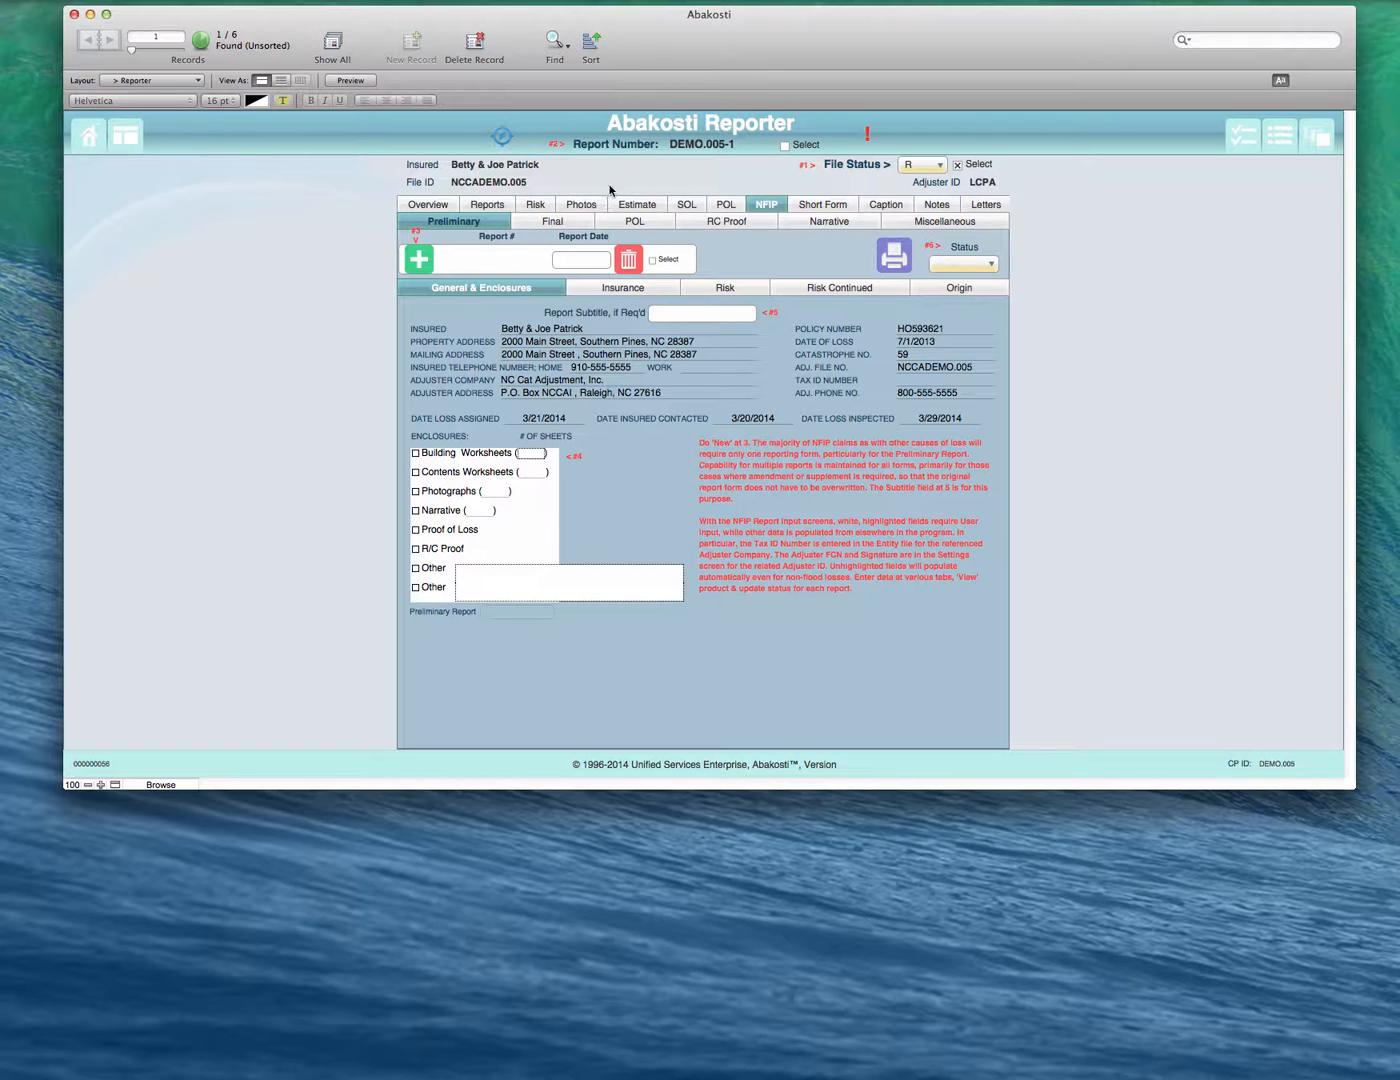
- Add a new risk item with coverage A to the report and open its detailed risk report
{"action": "left_click", "coordinate": [536, 204]}
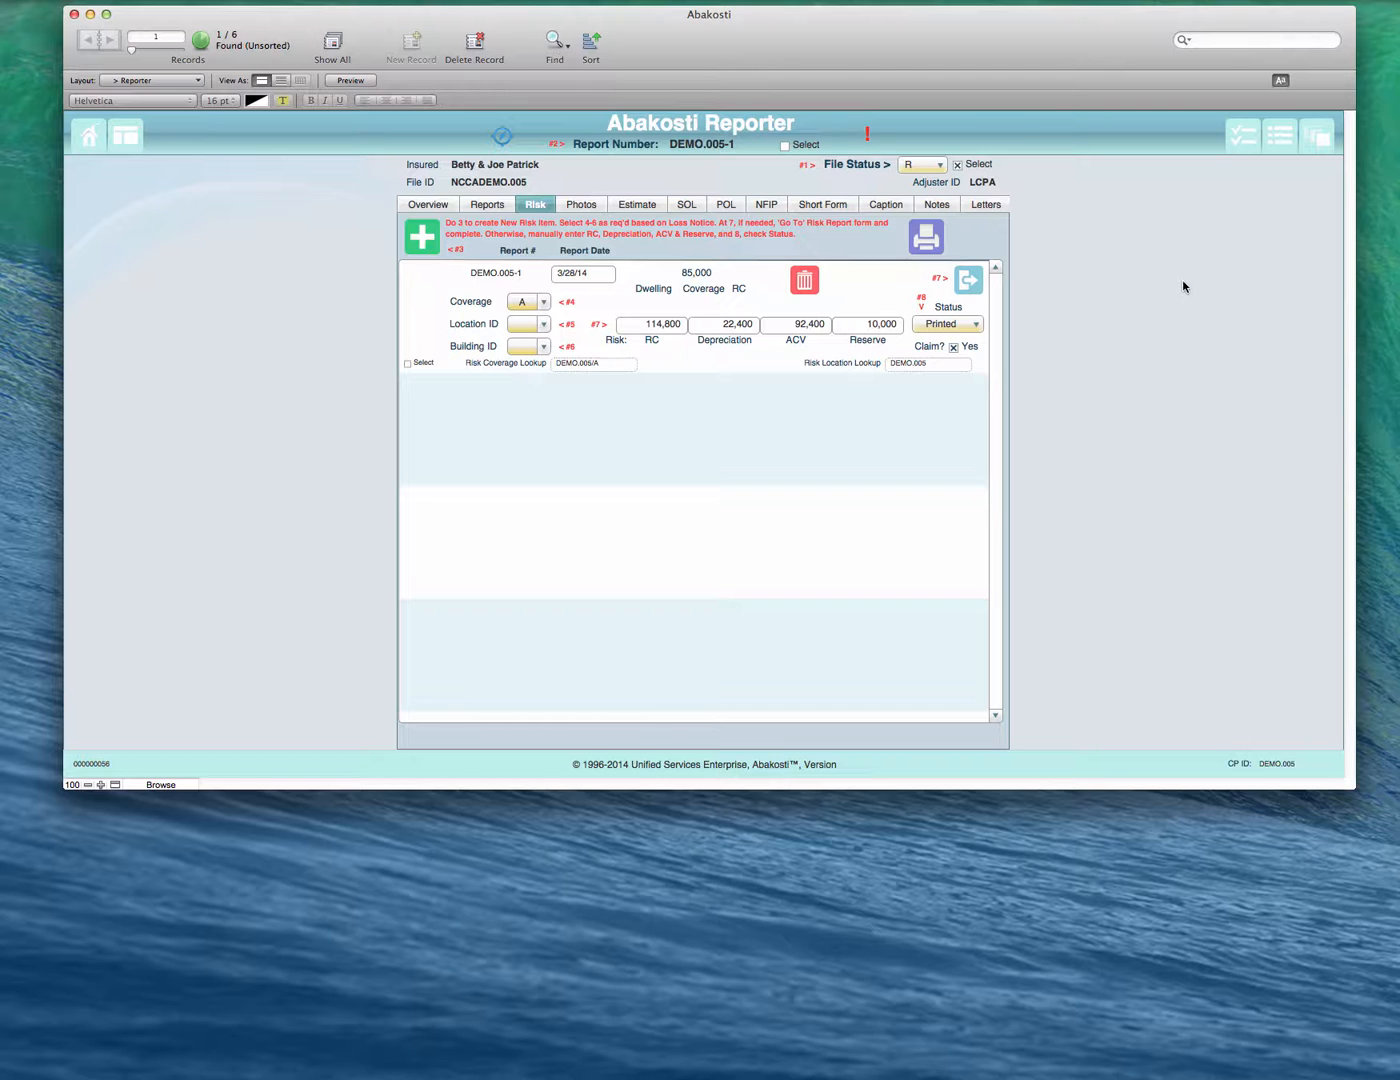
{"action": "left_click", "coordinate": [434, 252]}
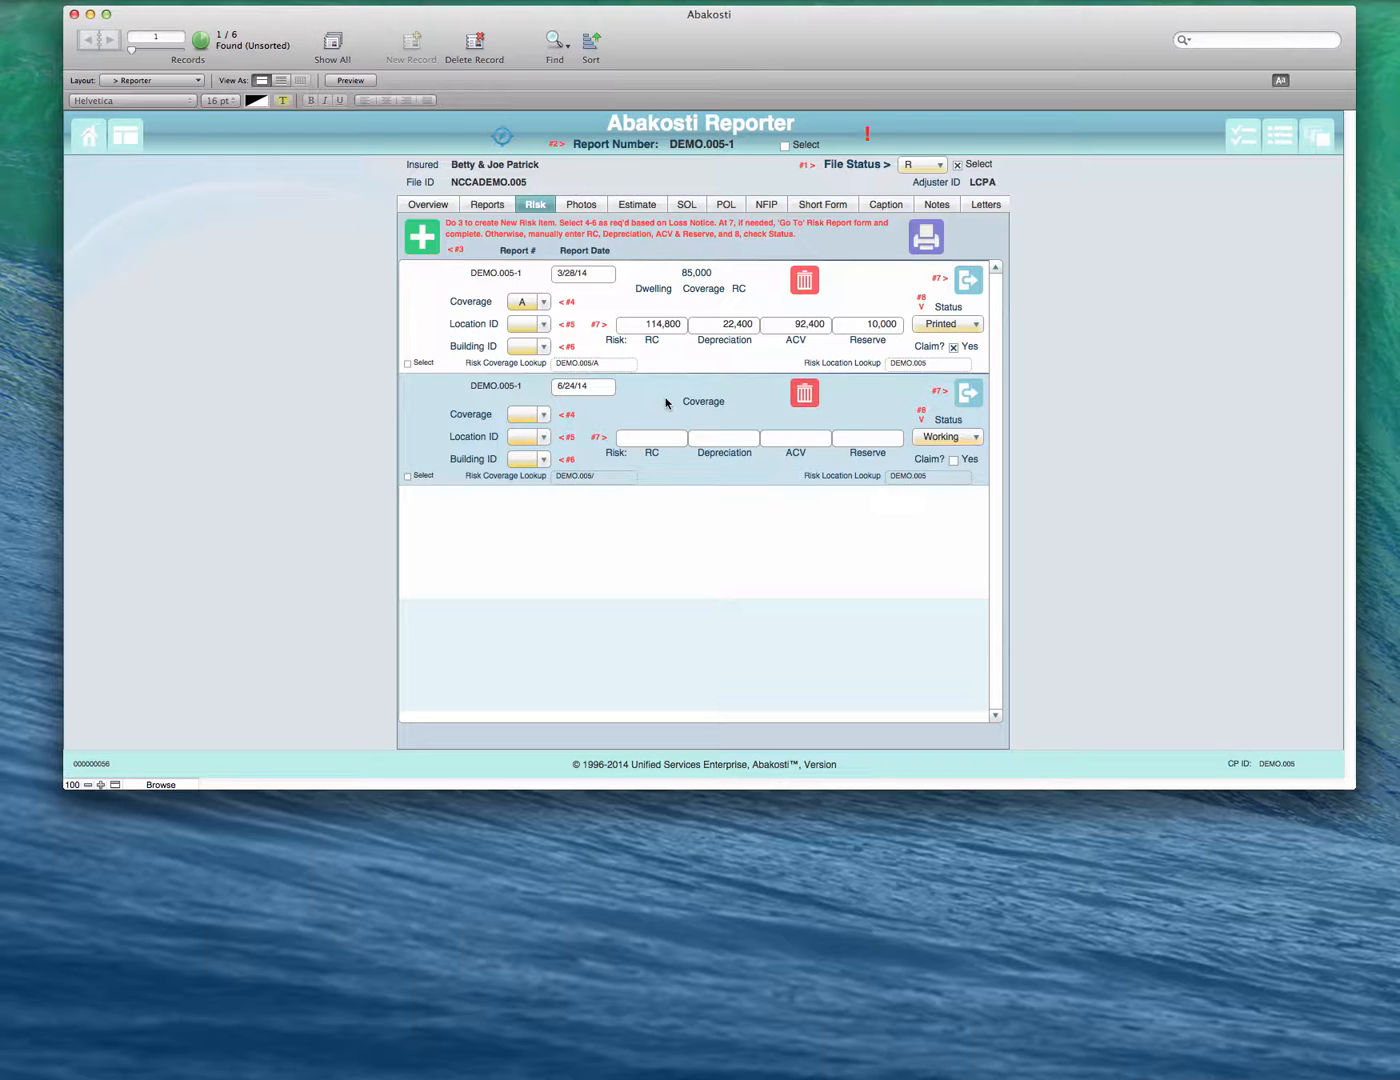
{"action": "left_click", "coordinate": [543, 414]}
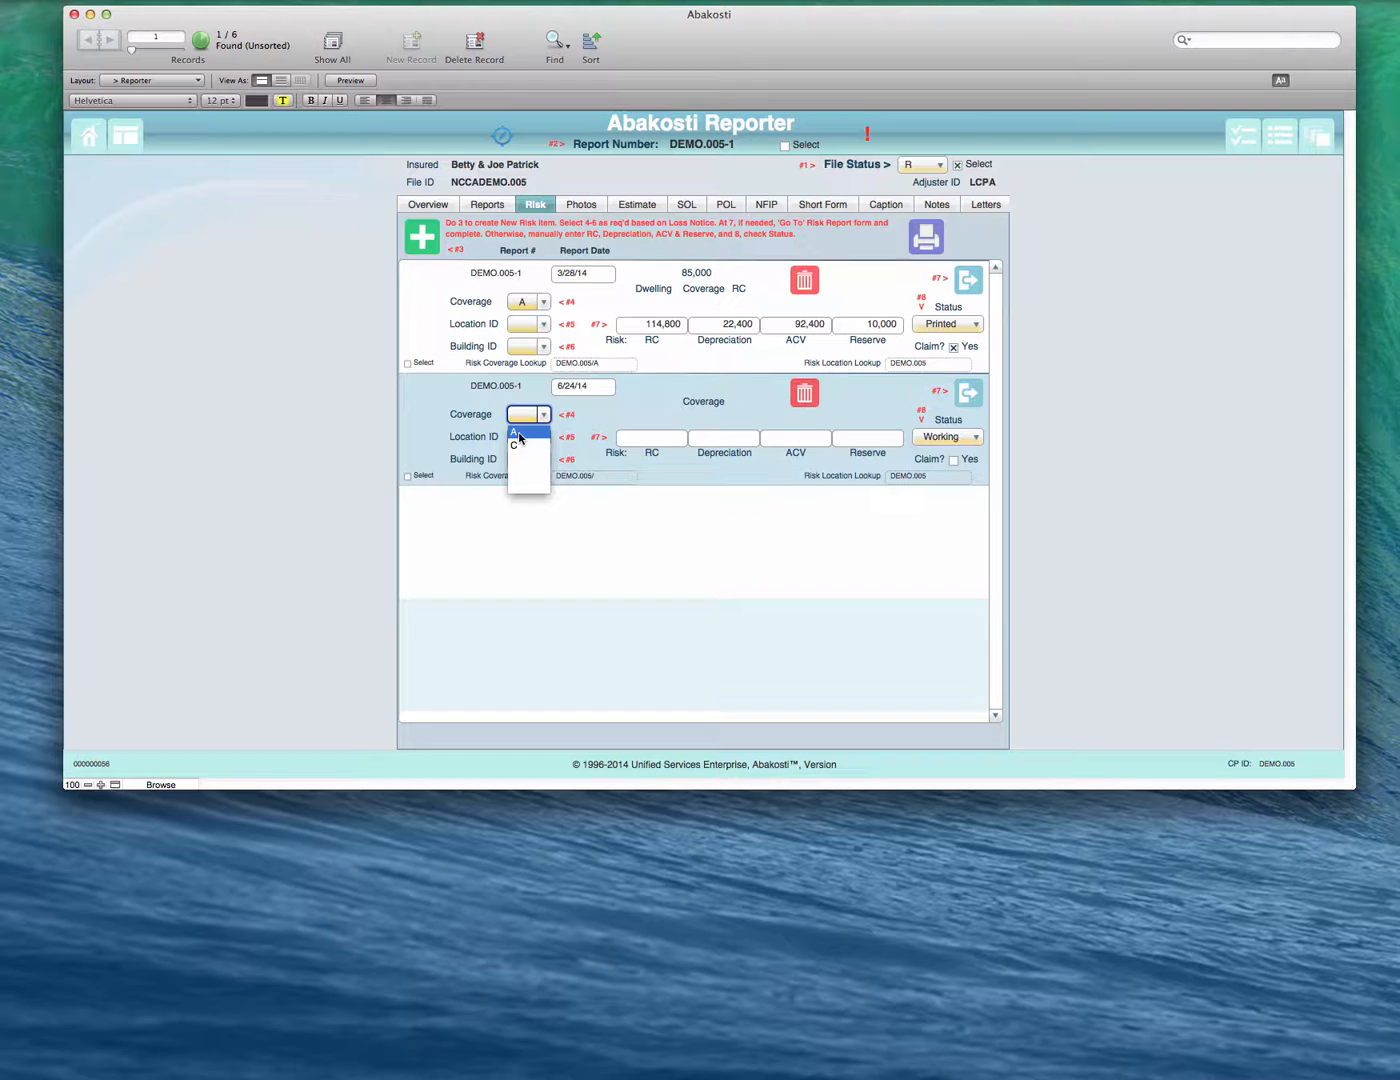
{"action": "left_click", "coordinate": [519, 437]}
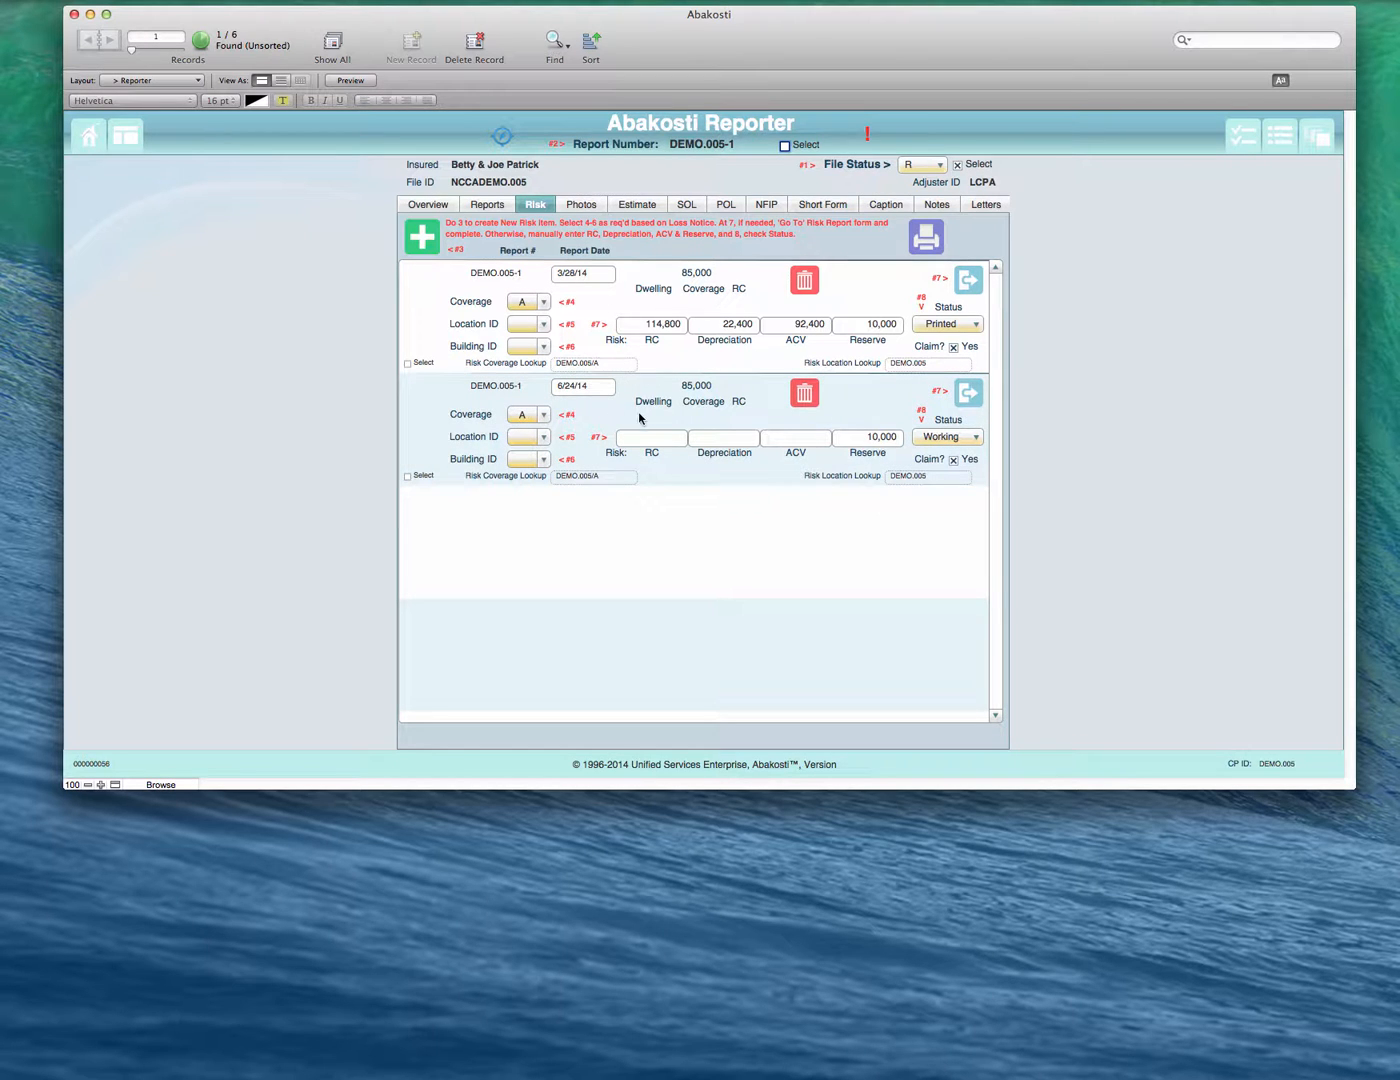
{"action": "left_click", "coordinate": [968, 395]}
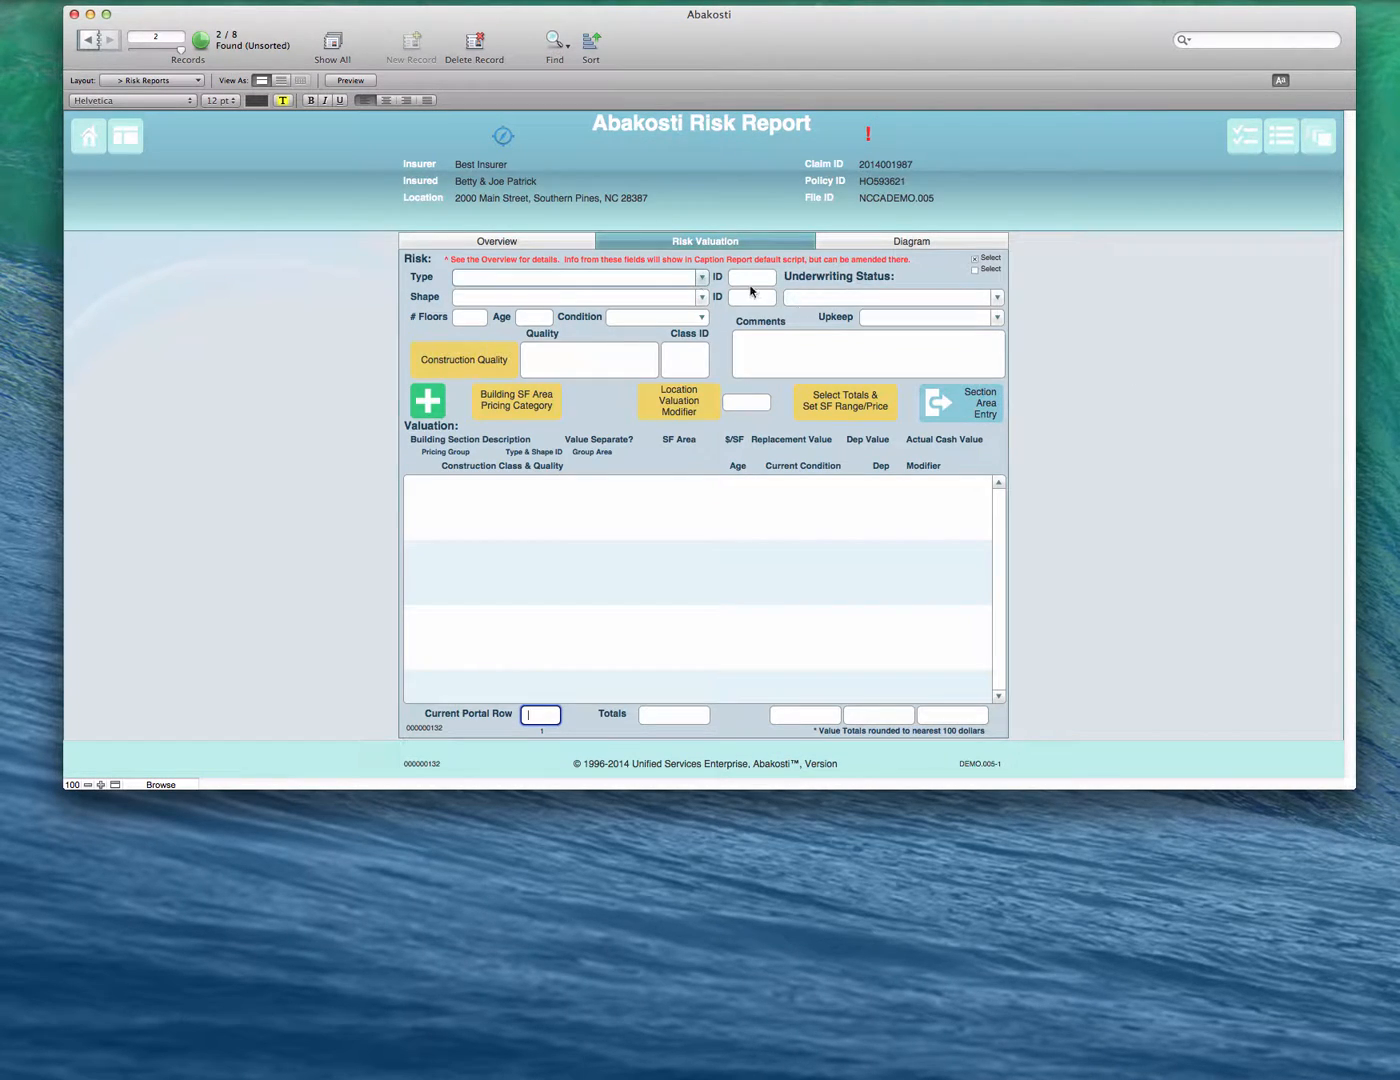
- Read through the risk report's overview pages and return to the risk valuation form
{"action": "left_click", "coordinate": [537, 245]}
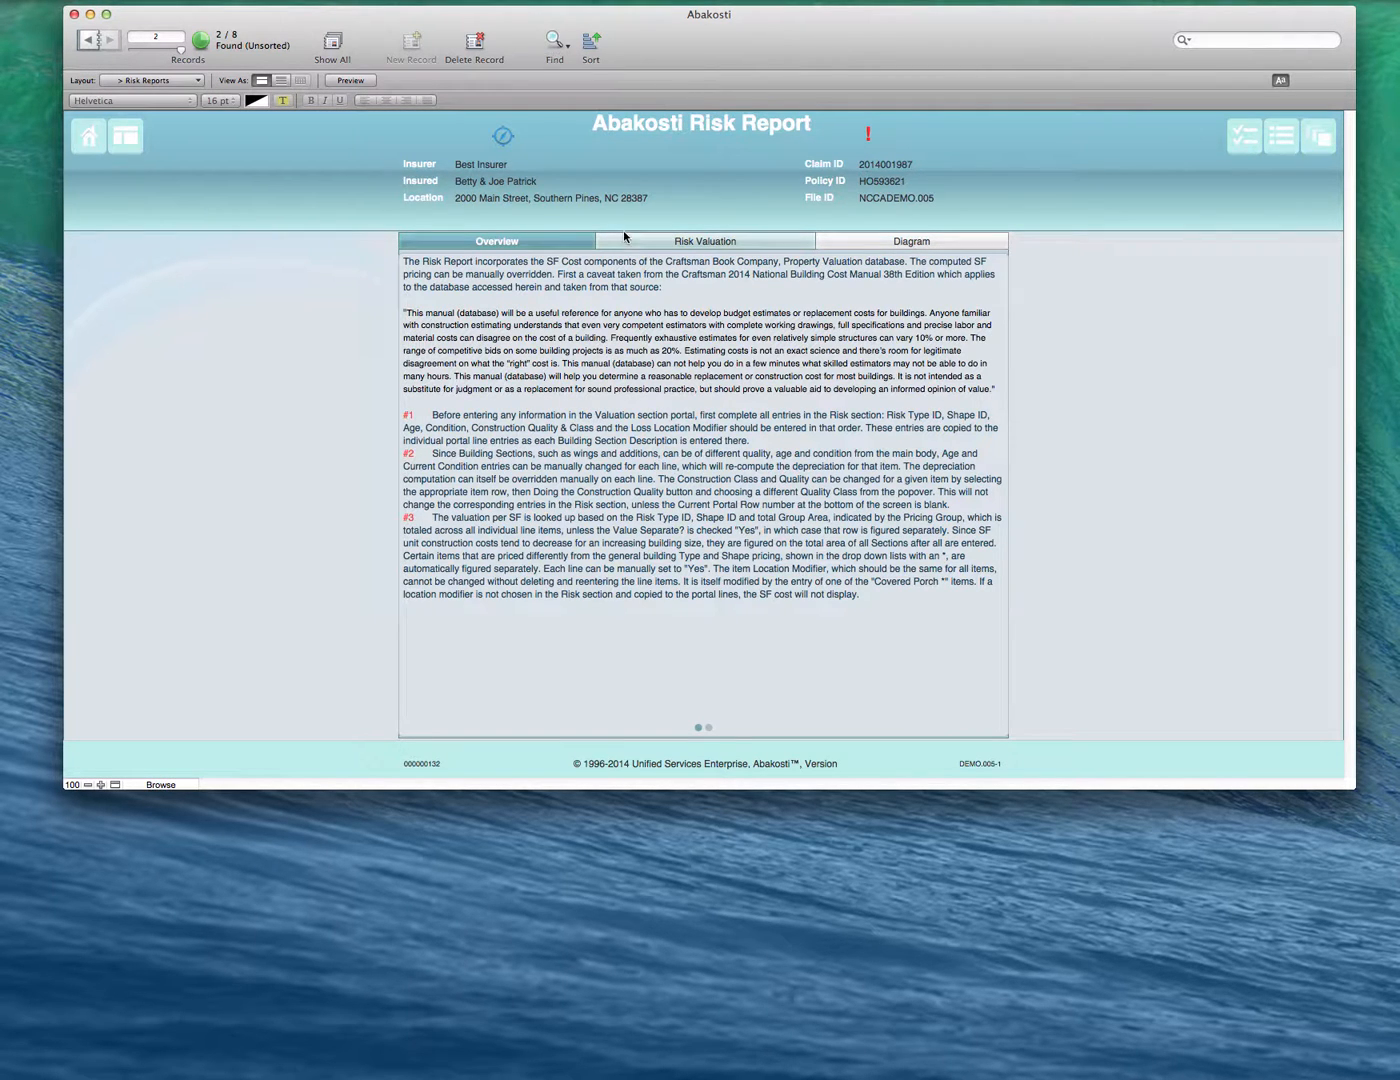
{"action": "left_click", "coordinate": [709, 727]}
{"action": "left_click", "coordinate": [698, 727]}
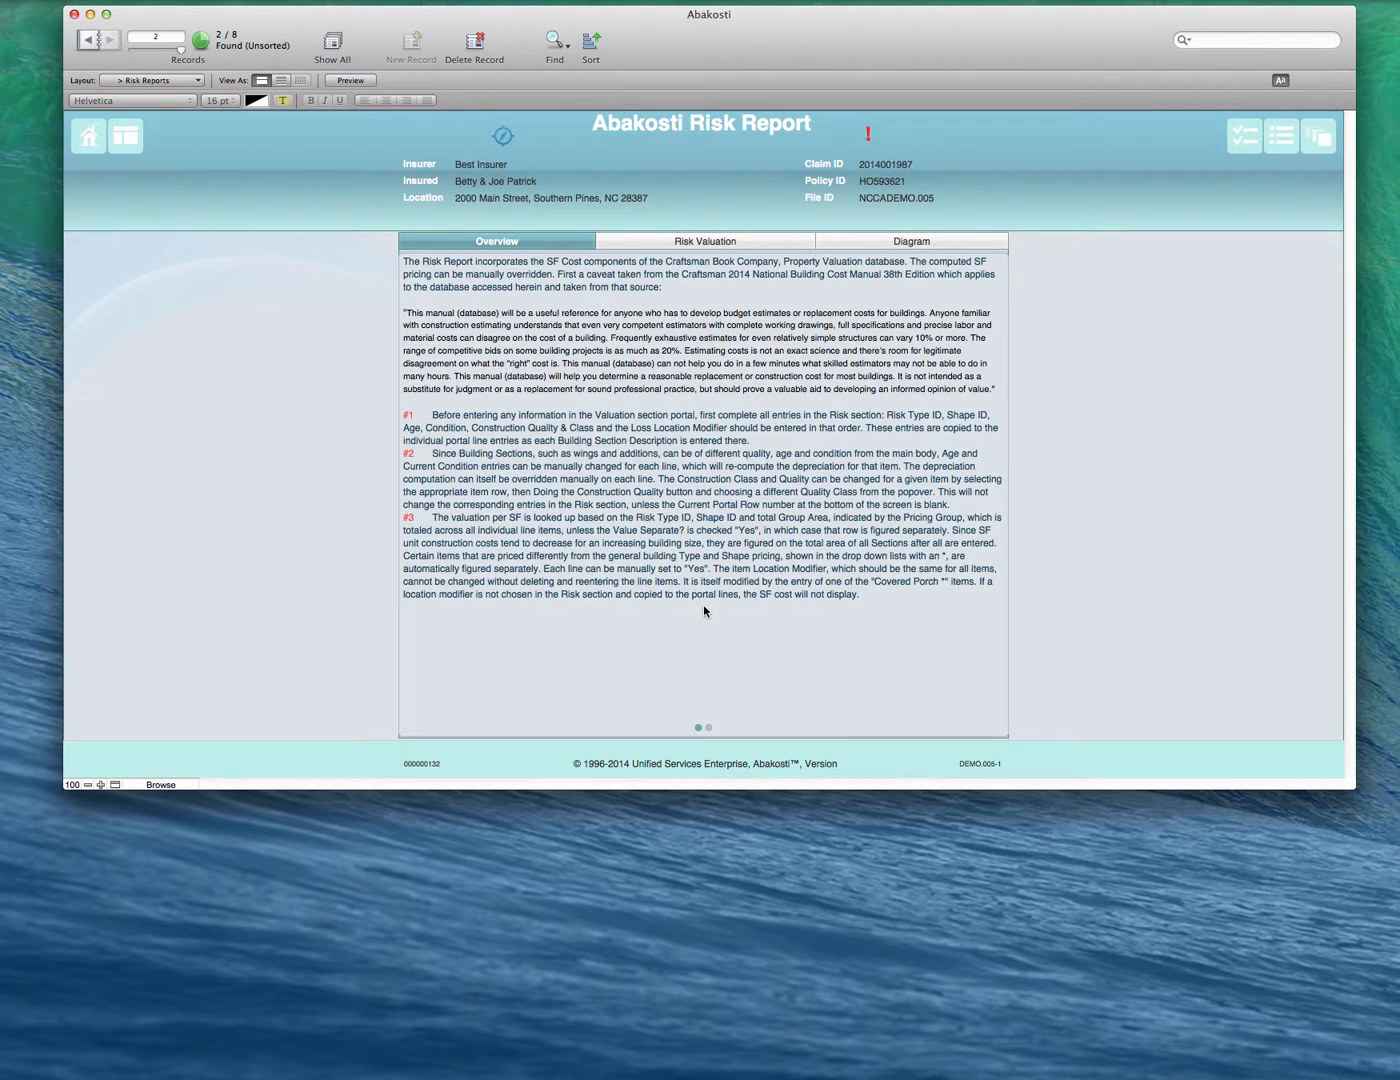
{"action": "left_click", "coordinate": [706, 241]}
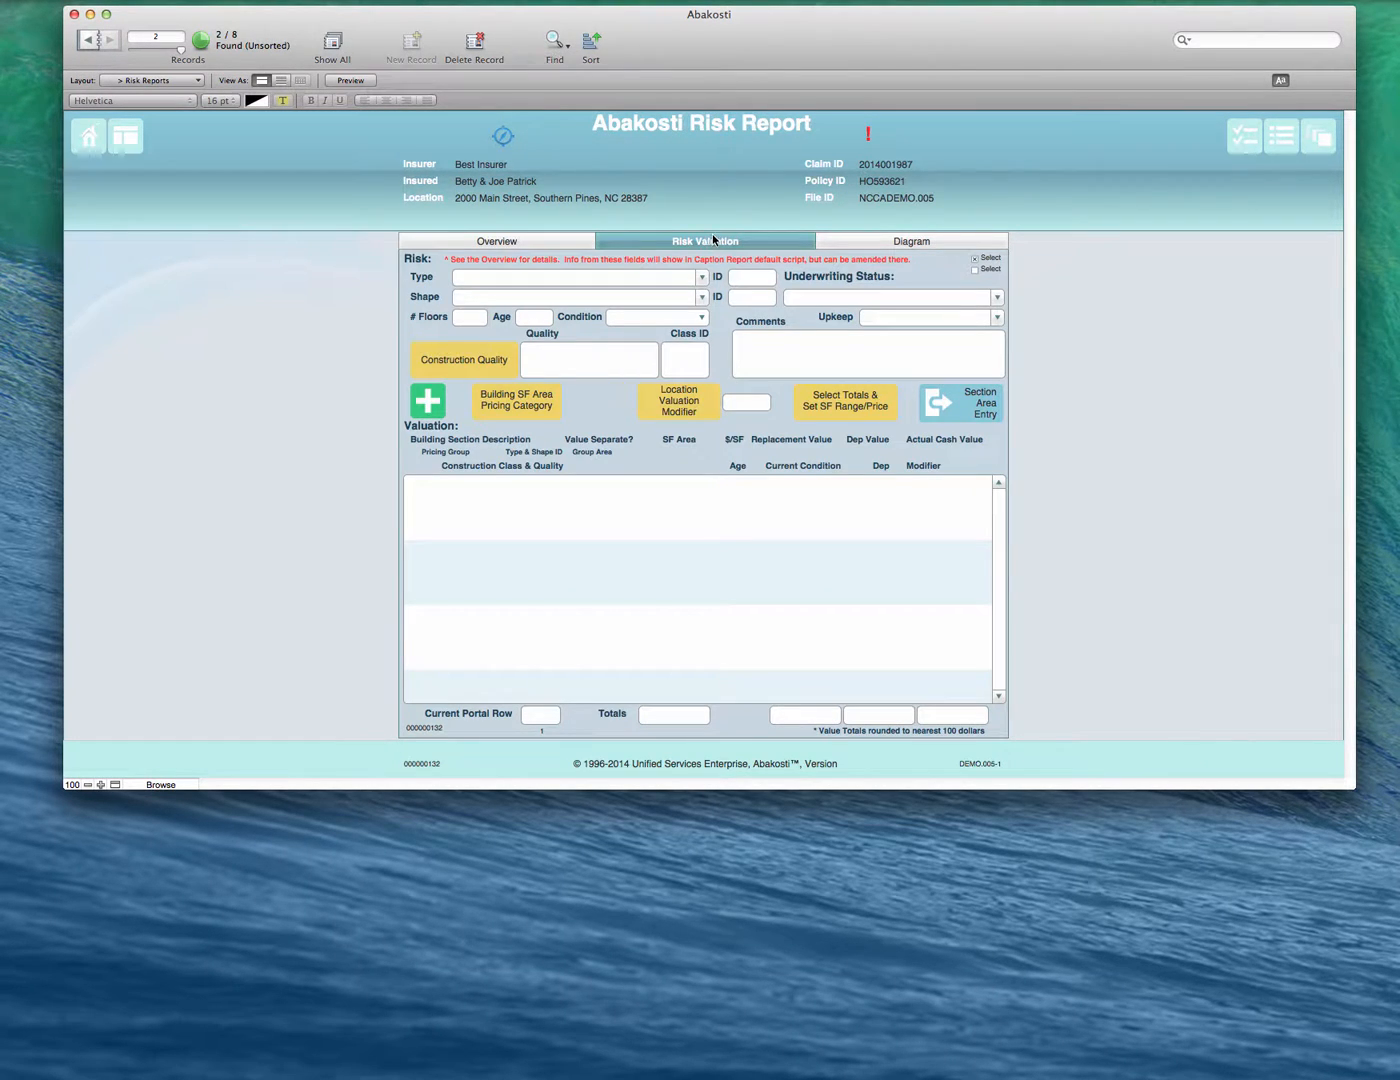
- Set the risk type to Single Family Residence and the shape to 04 Corners (or One Building Mass)
{"action": "left_click", "coordinate": [703, 277]}
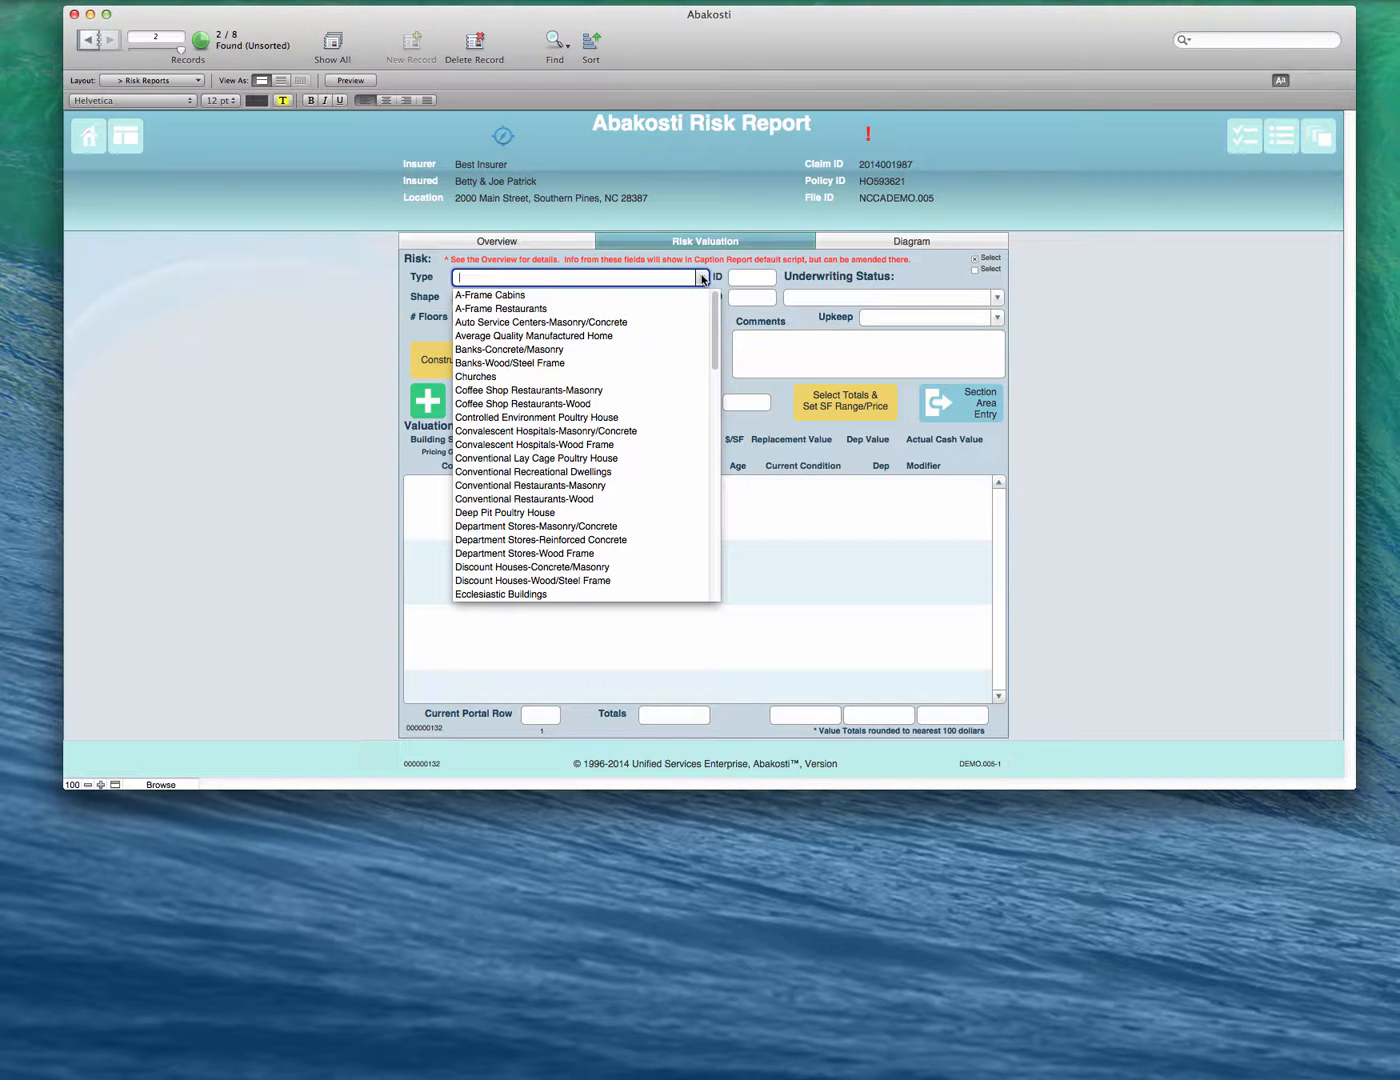
{"action": "scroll", "coordinate": [592, 505], "scroll_direction": "down", "scroll_amount": 4}
{"action": "scroll", "coordinate": [592, 510], "scroll_direction": "down", "scroll_amount": 6}
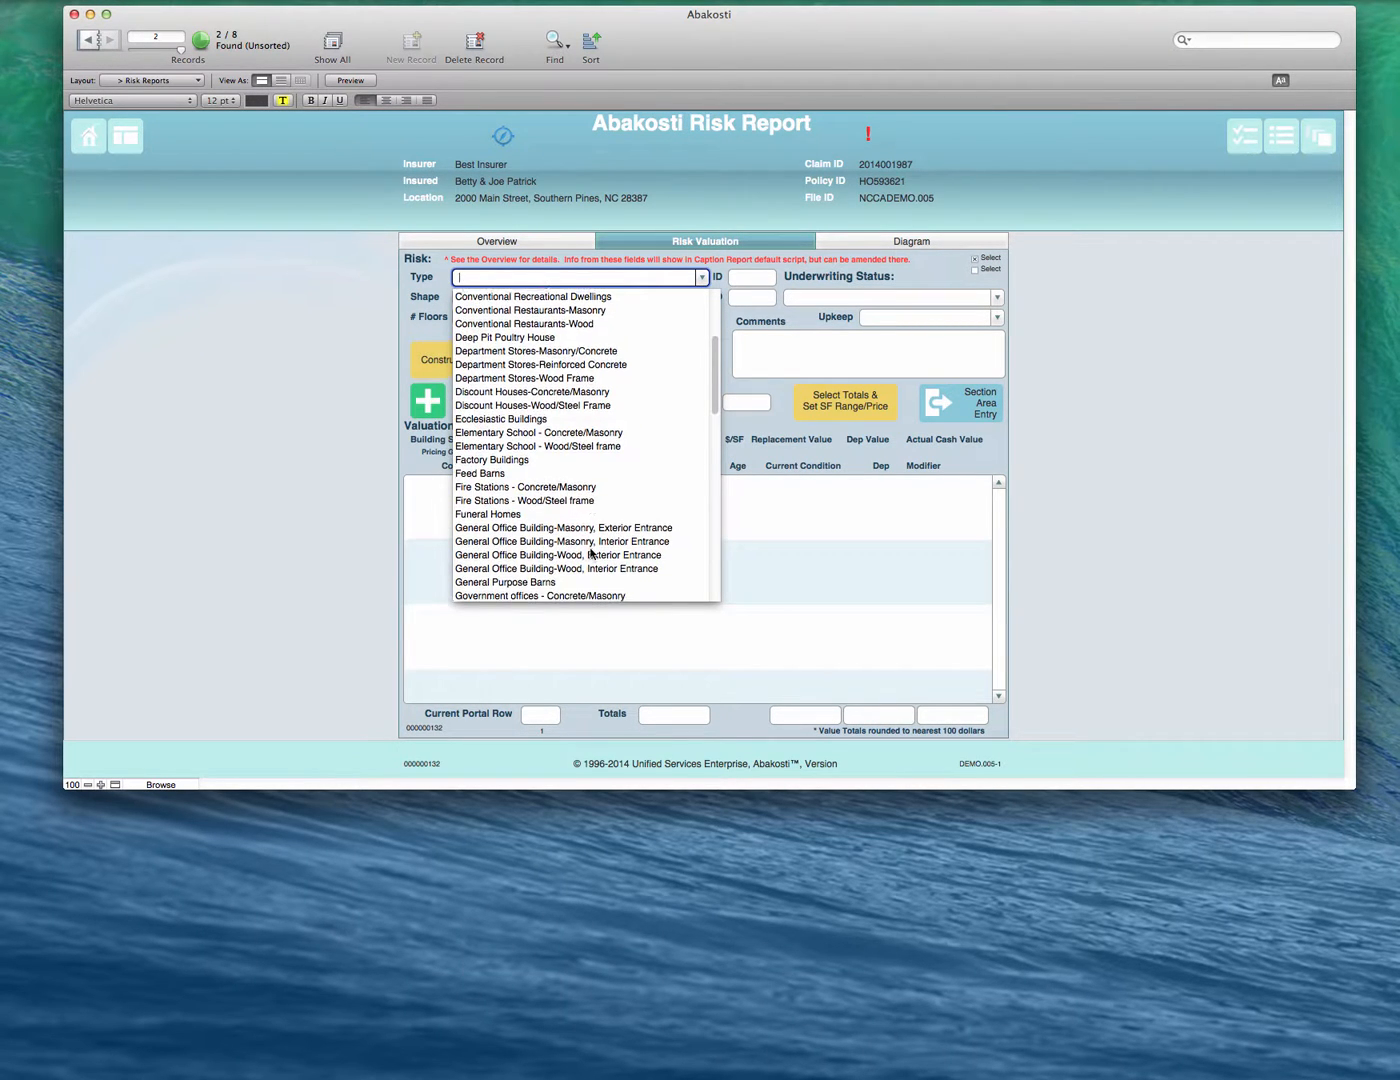
{"action": "scroll", "coordinate": [592, 550], "scroll_direction": "down", "scroll_amount": 5}
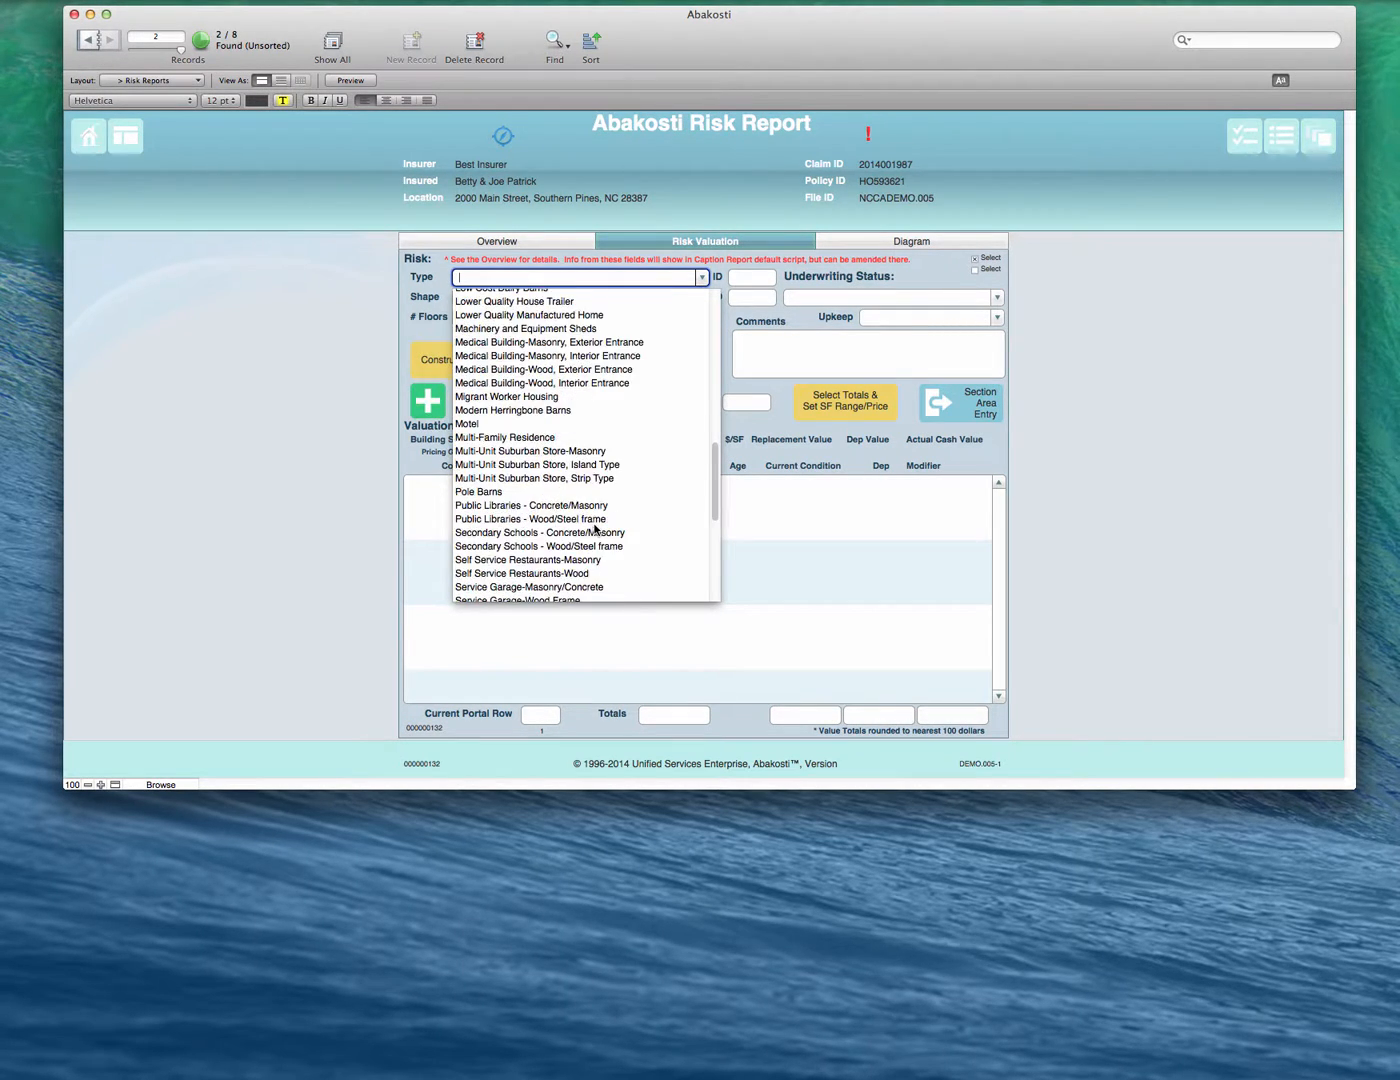
{"action": "scroll", "coordinate": [592, 530], "scroll_direction": "down", "scroll_amount": 2}
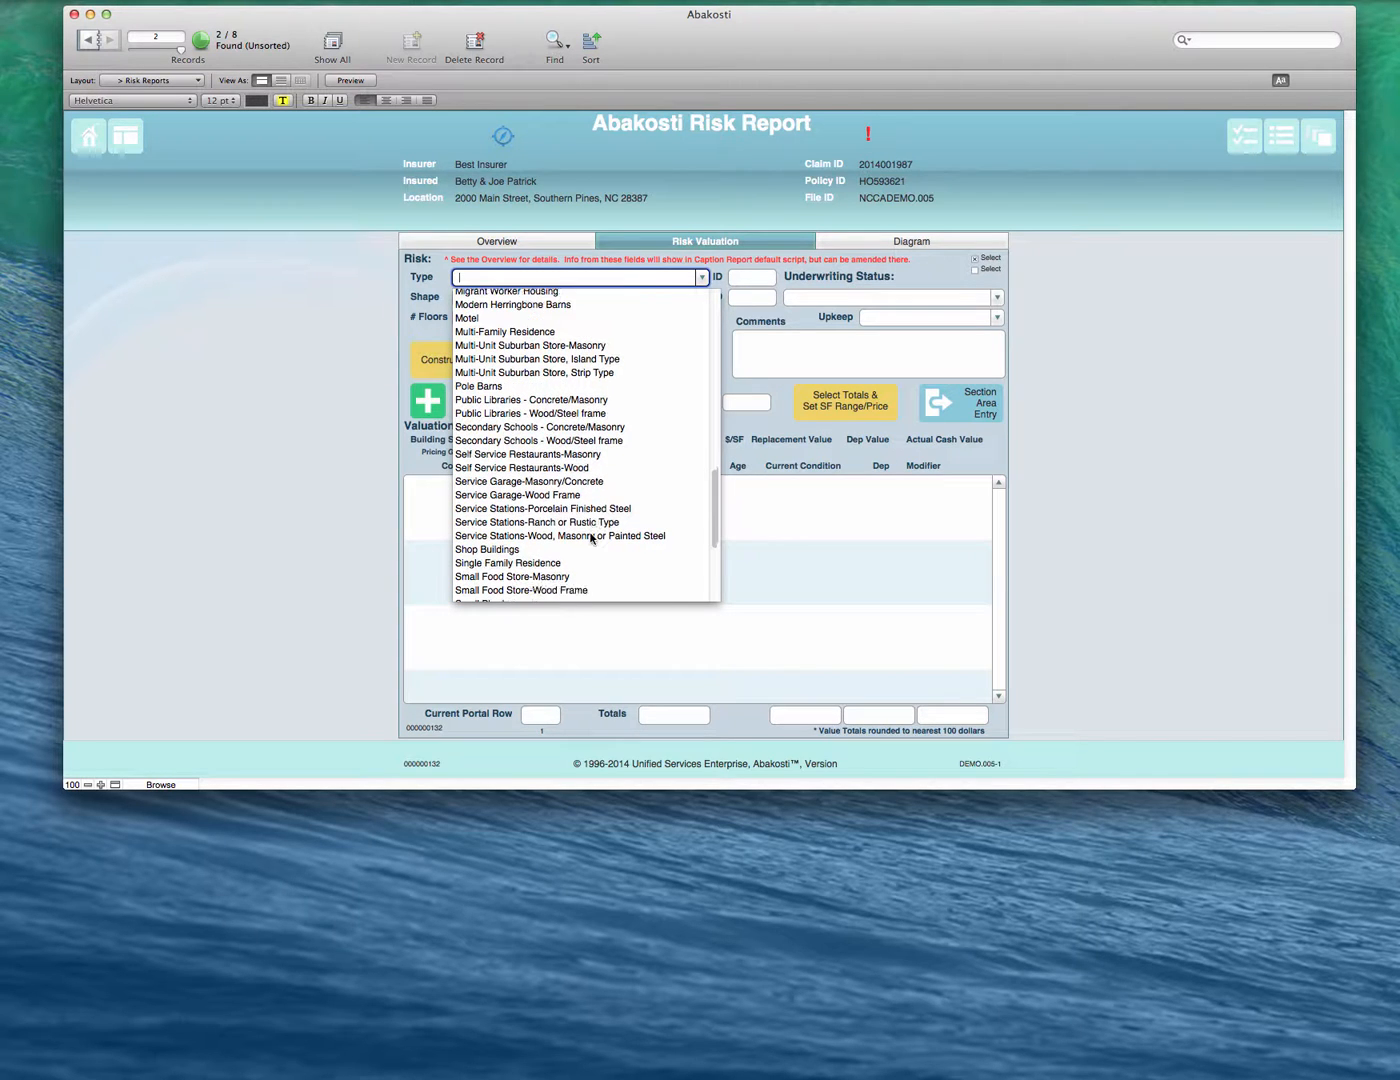
{"action": "left_click", "coordinate": [552, 564]}
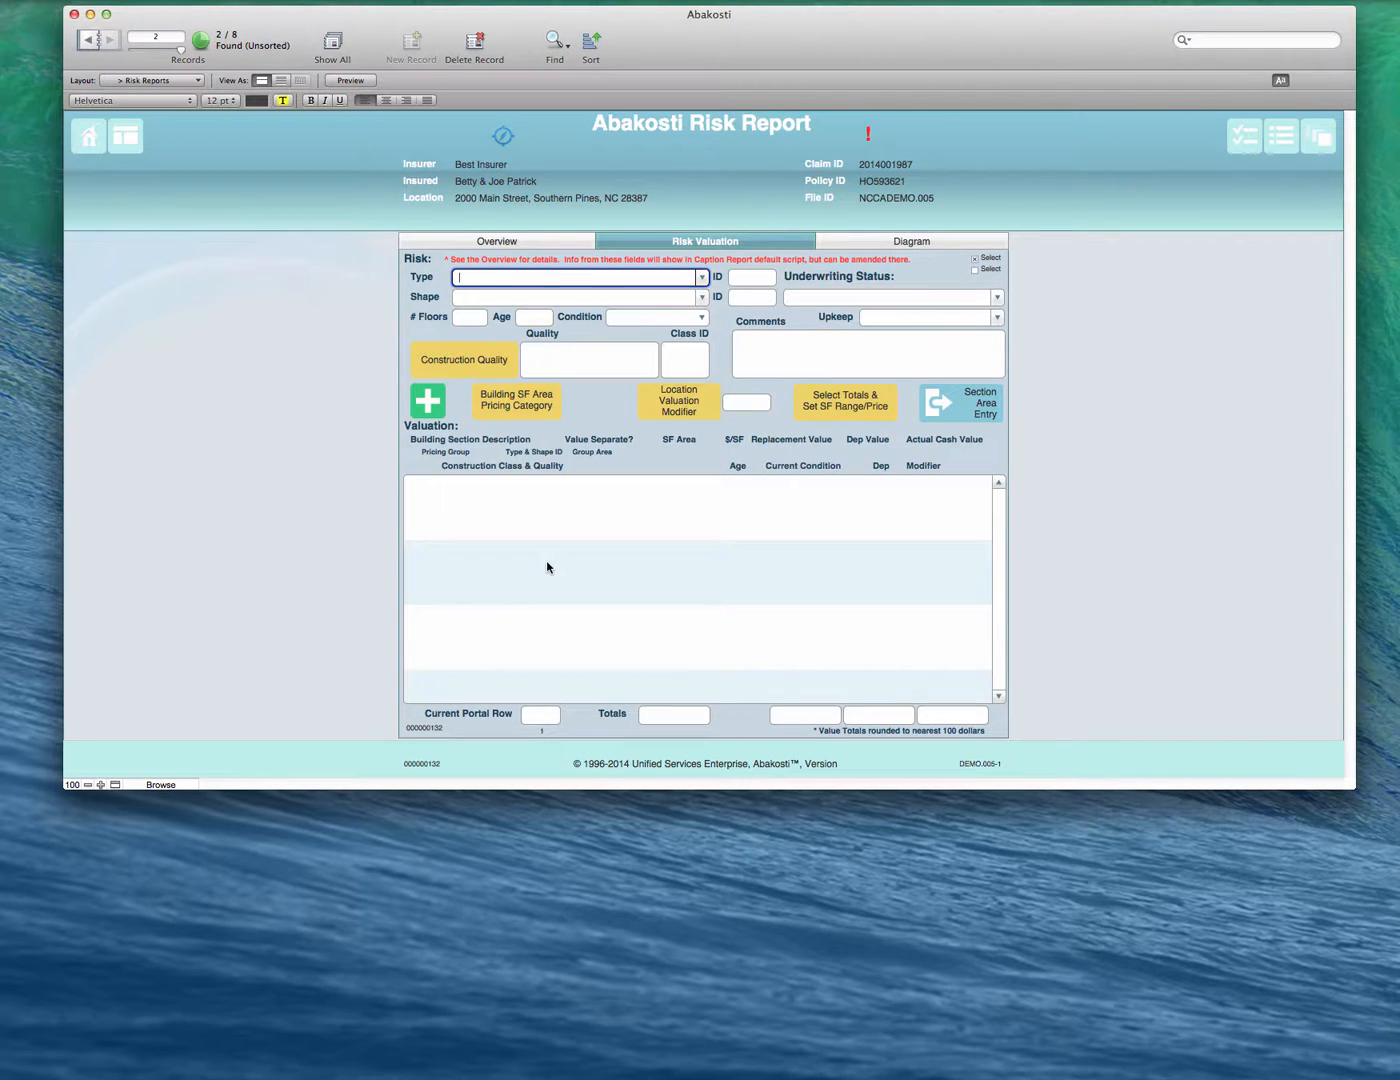
{"action": "left_click", "coordinate": [702, 298]}
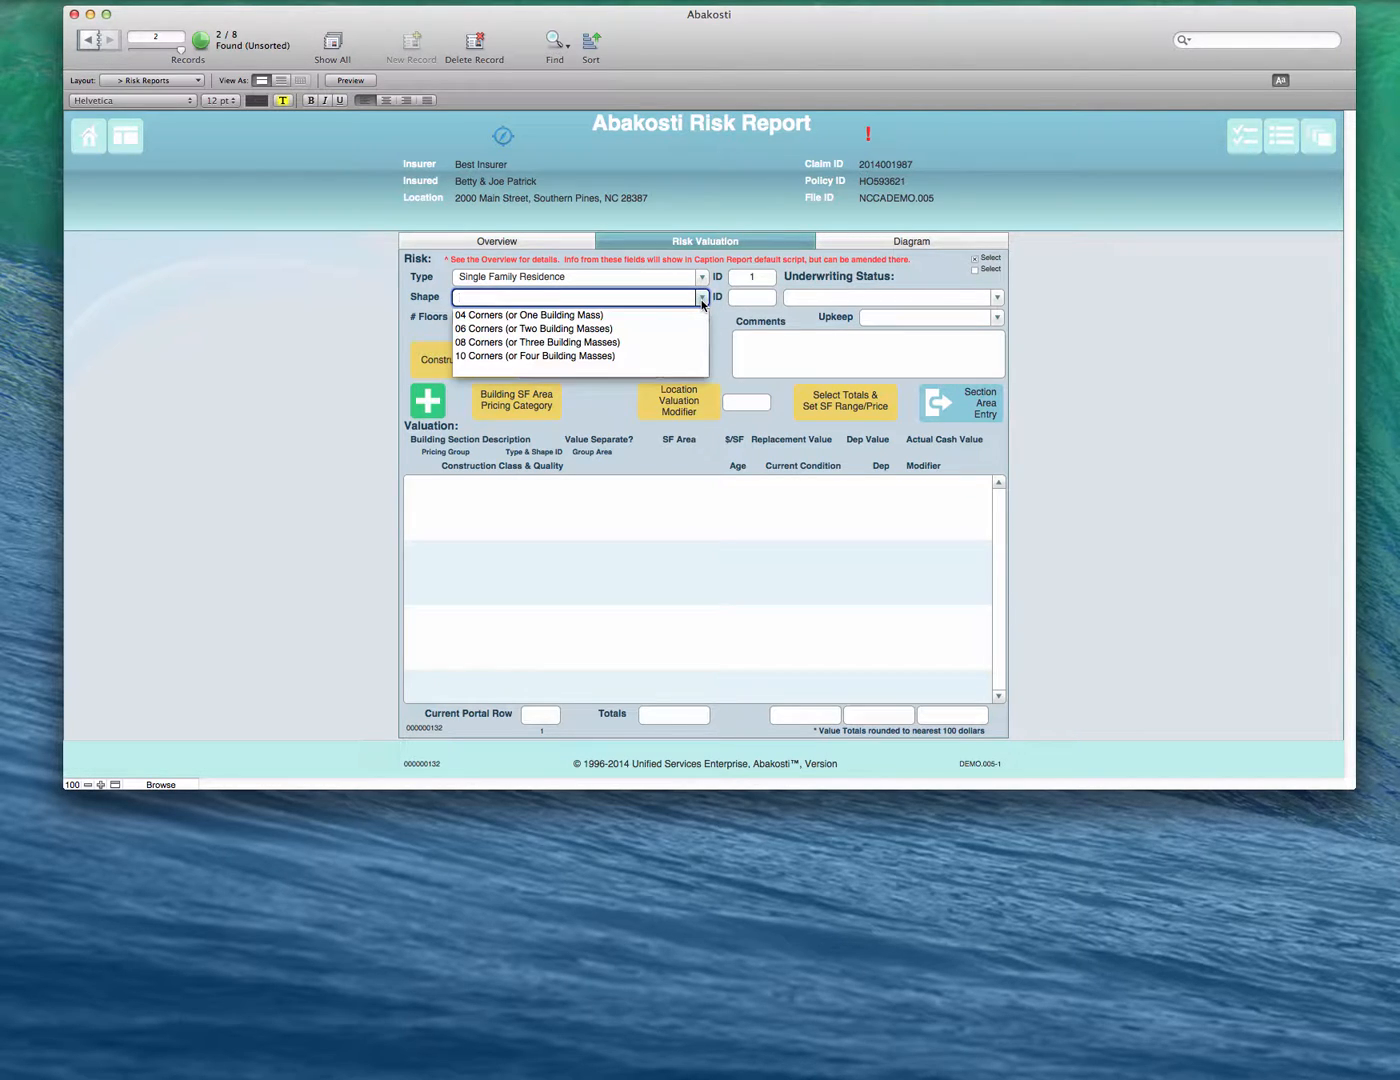
{"action": "left_click", "coordinate": [555, 316]}
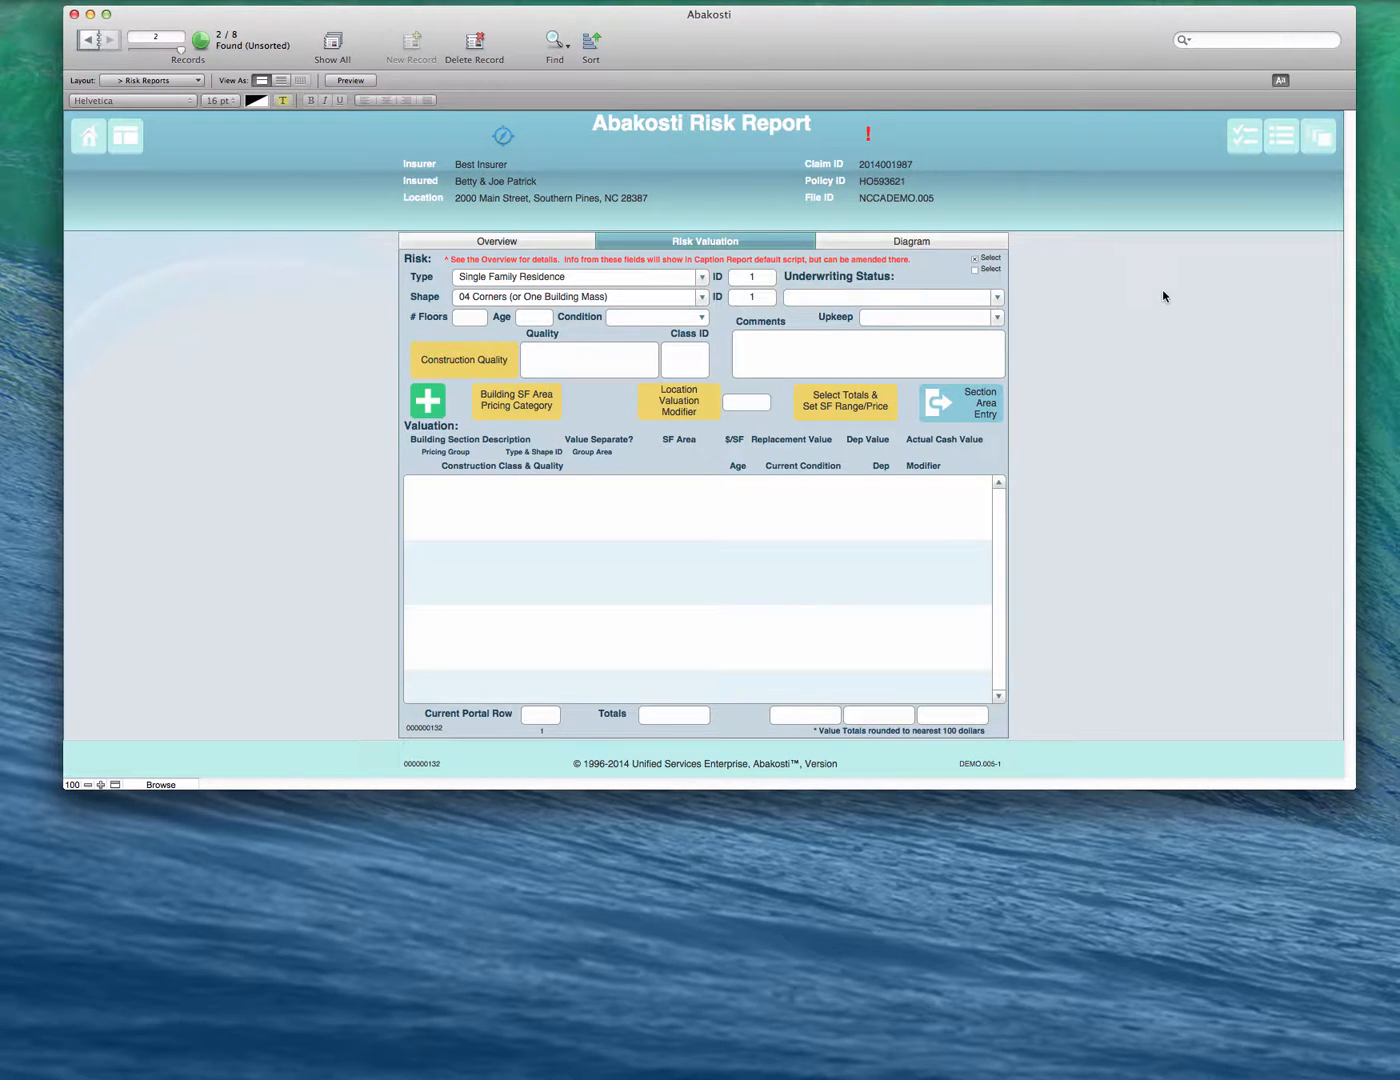
- Enter a building age of 15 and set its condition to Good
{"action": "left_click", "coordinate": [538, 317]}
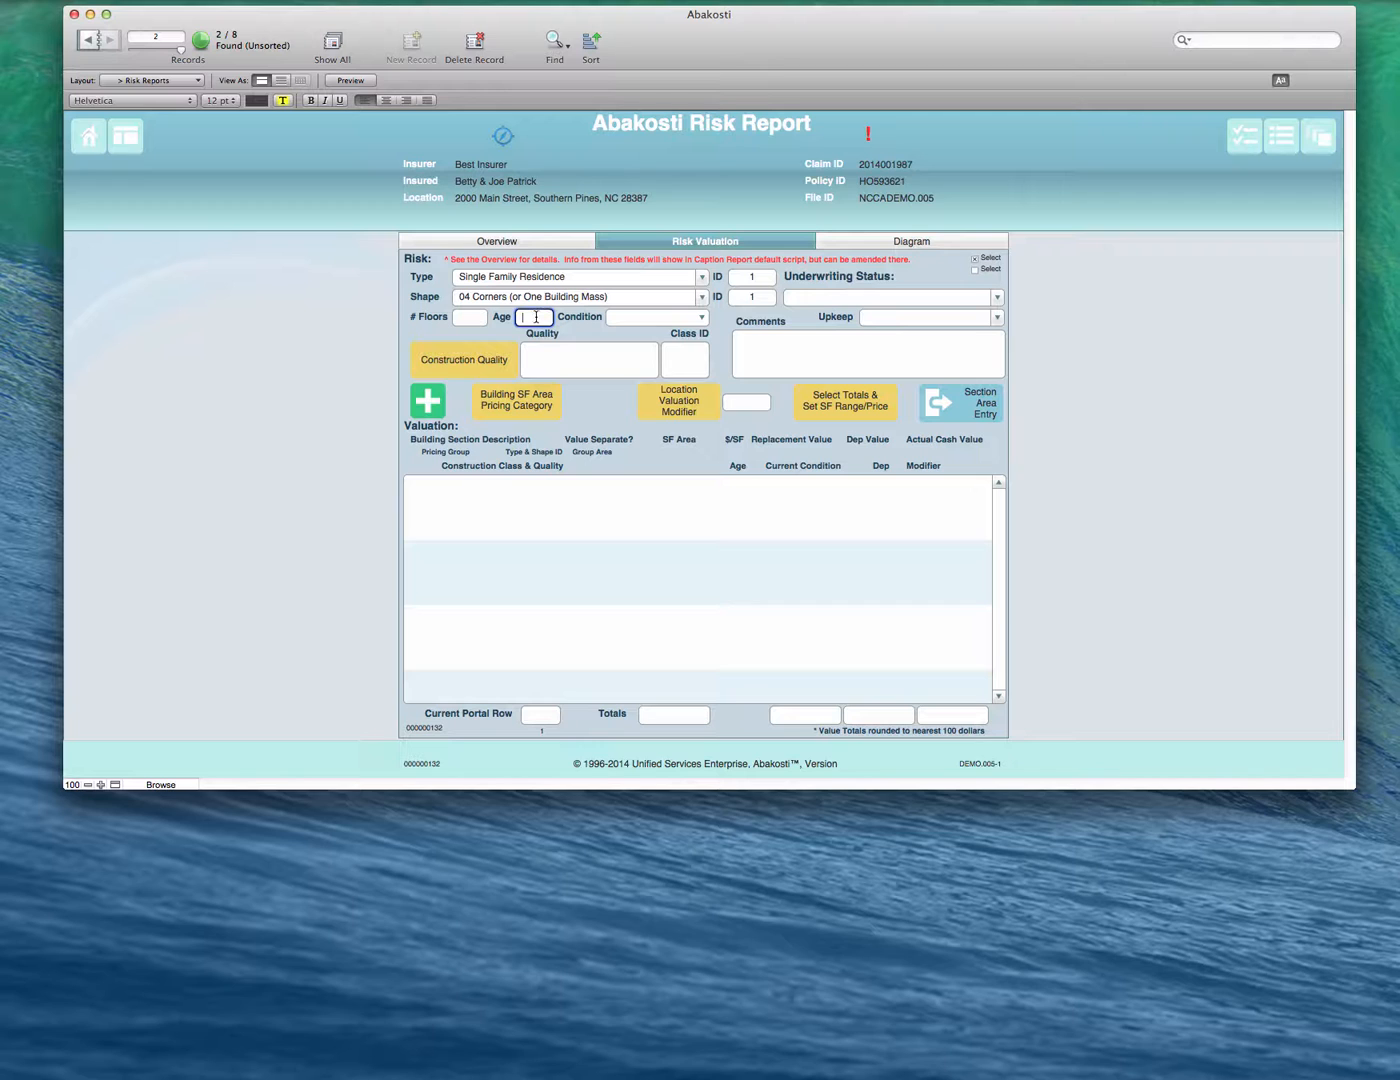
{"action": "type", "text": "15"}
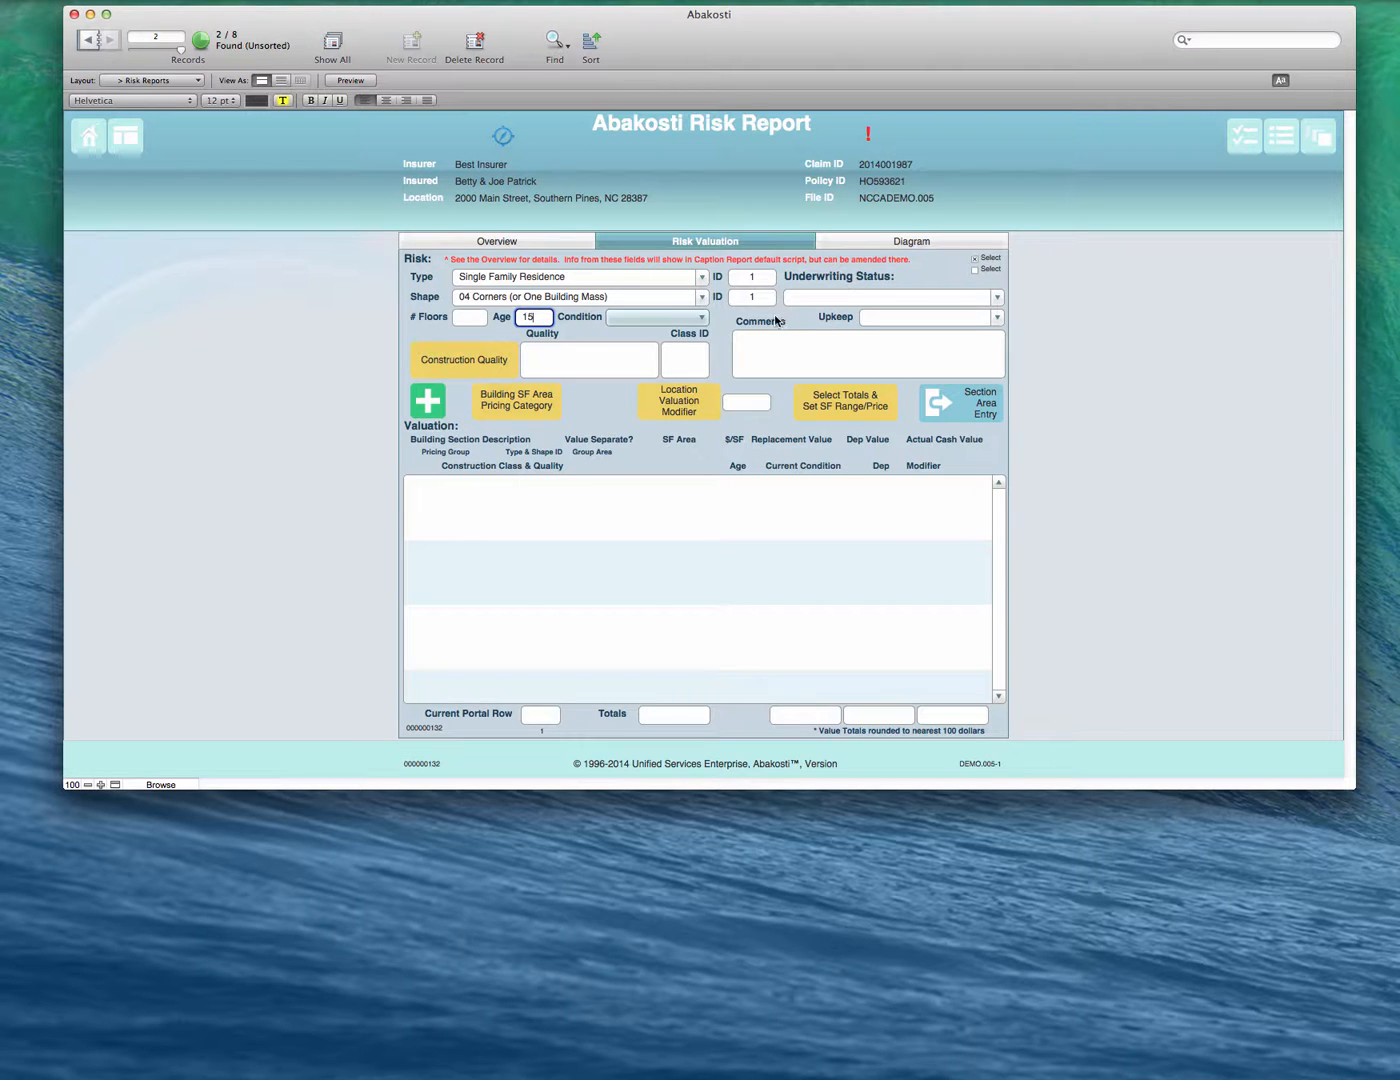
{"action": "left_click", "coordinate": [689, 318]}
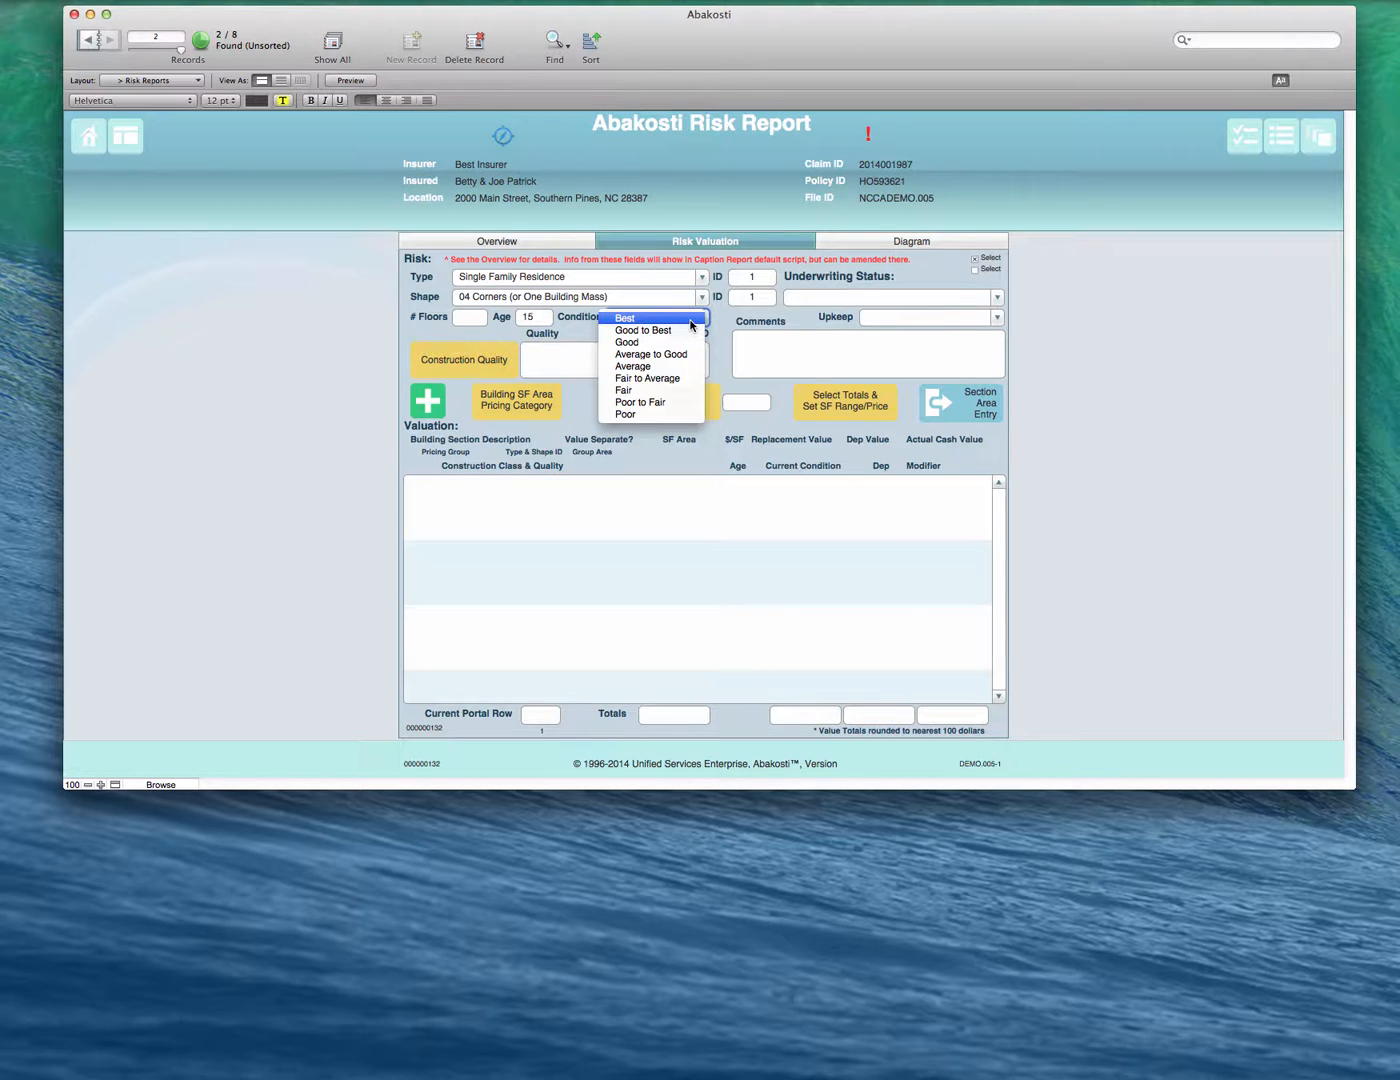
{"action": "left_click", "coordinate": [632, 343]}
{"action": "left_click", "coordinate": [720, 316]}
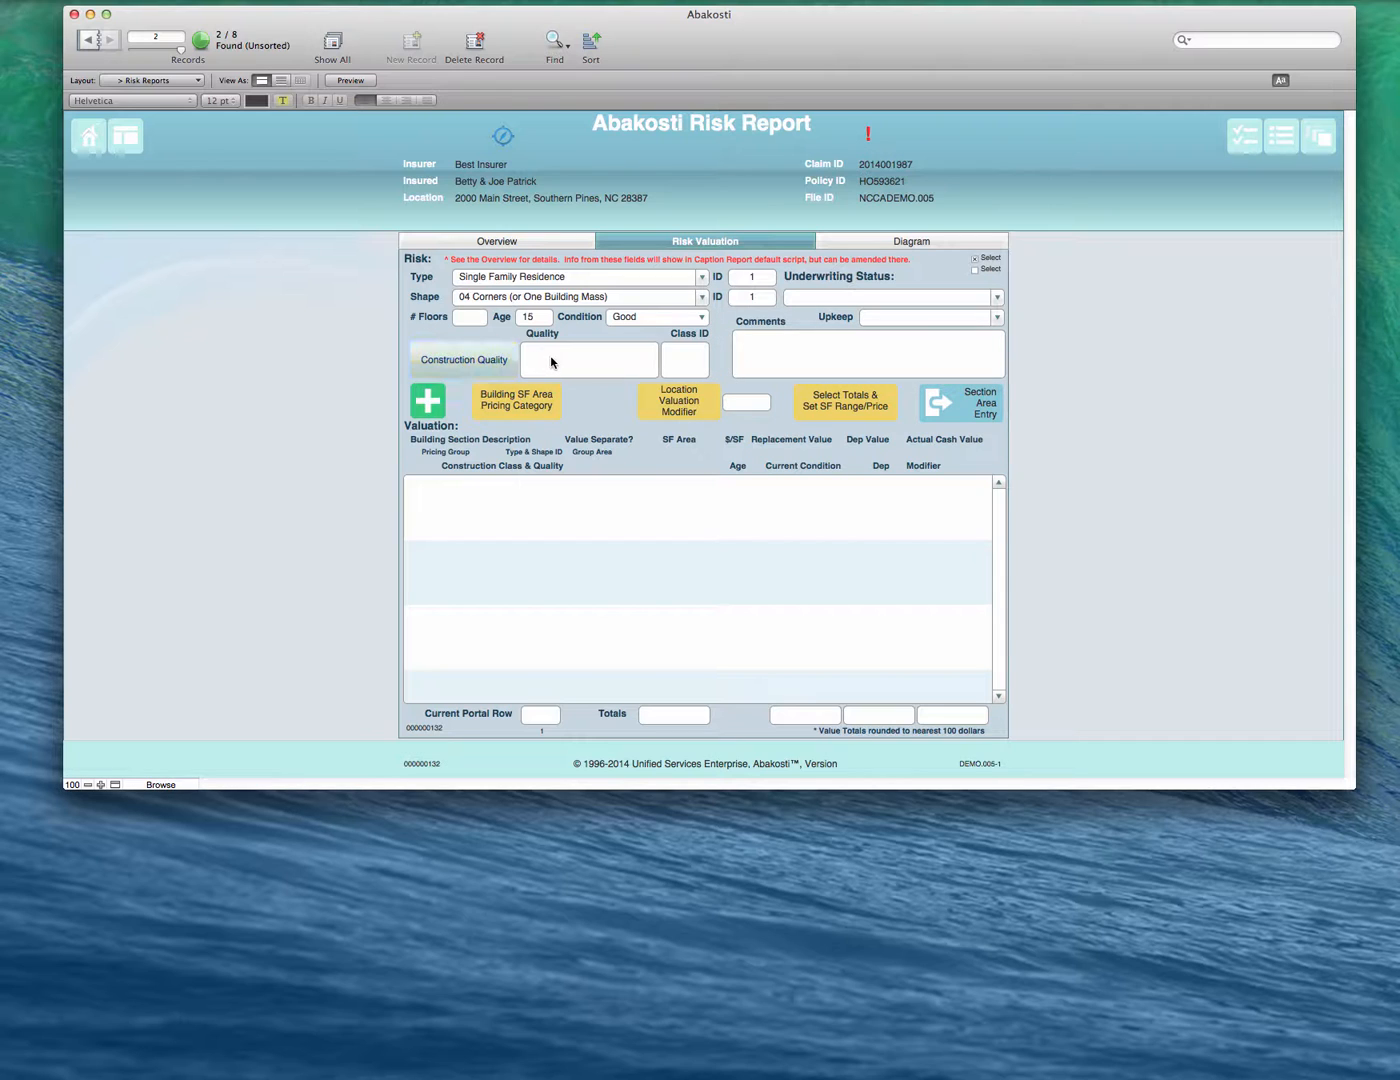
- Choose Good Standard as the construction quality and apply the 1.08 location modifier for Rocky Mount (278)
{"action": "left_click", "coordinate": [487, 365]}
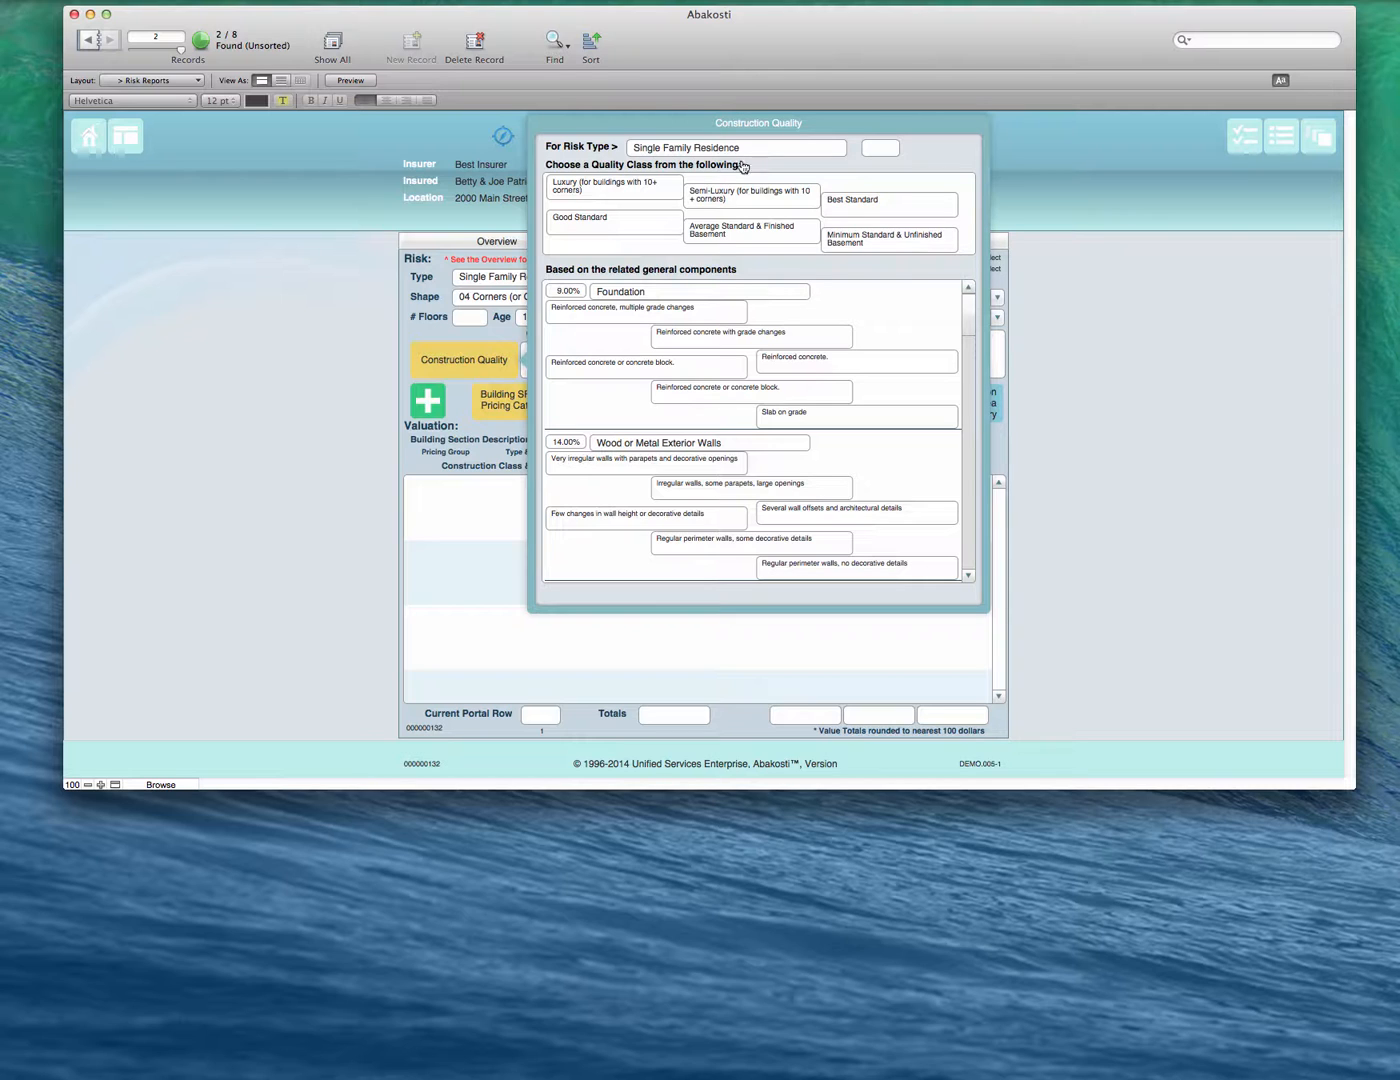
{"action": "left_click", "coordinate": [620, 227]}
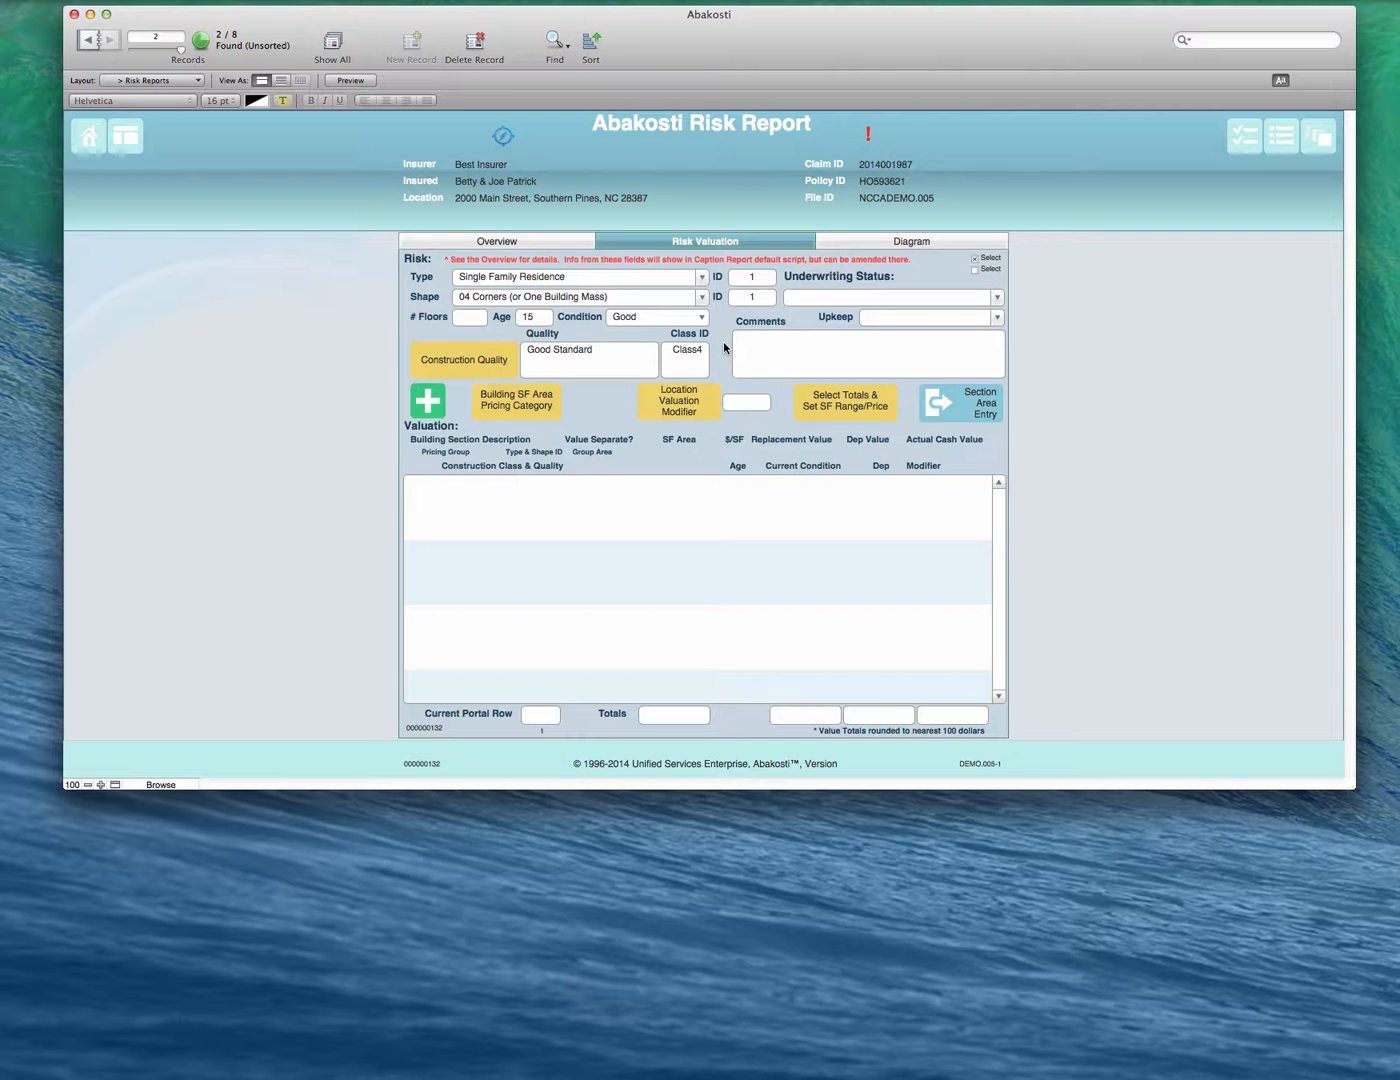
{"action": "left_click", "coordinate": [702, 403]}
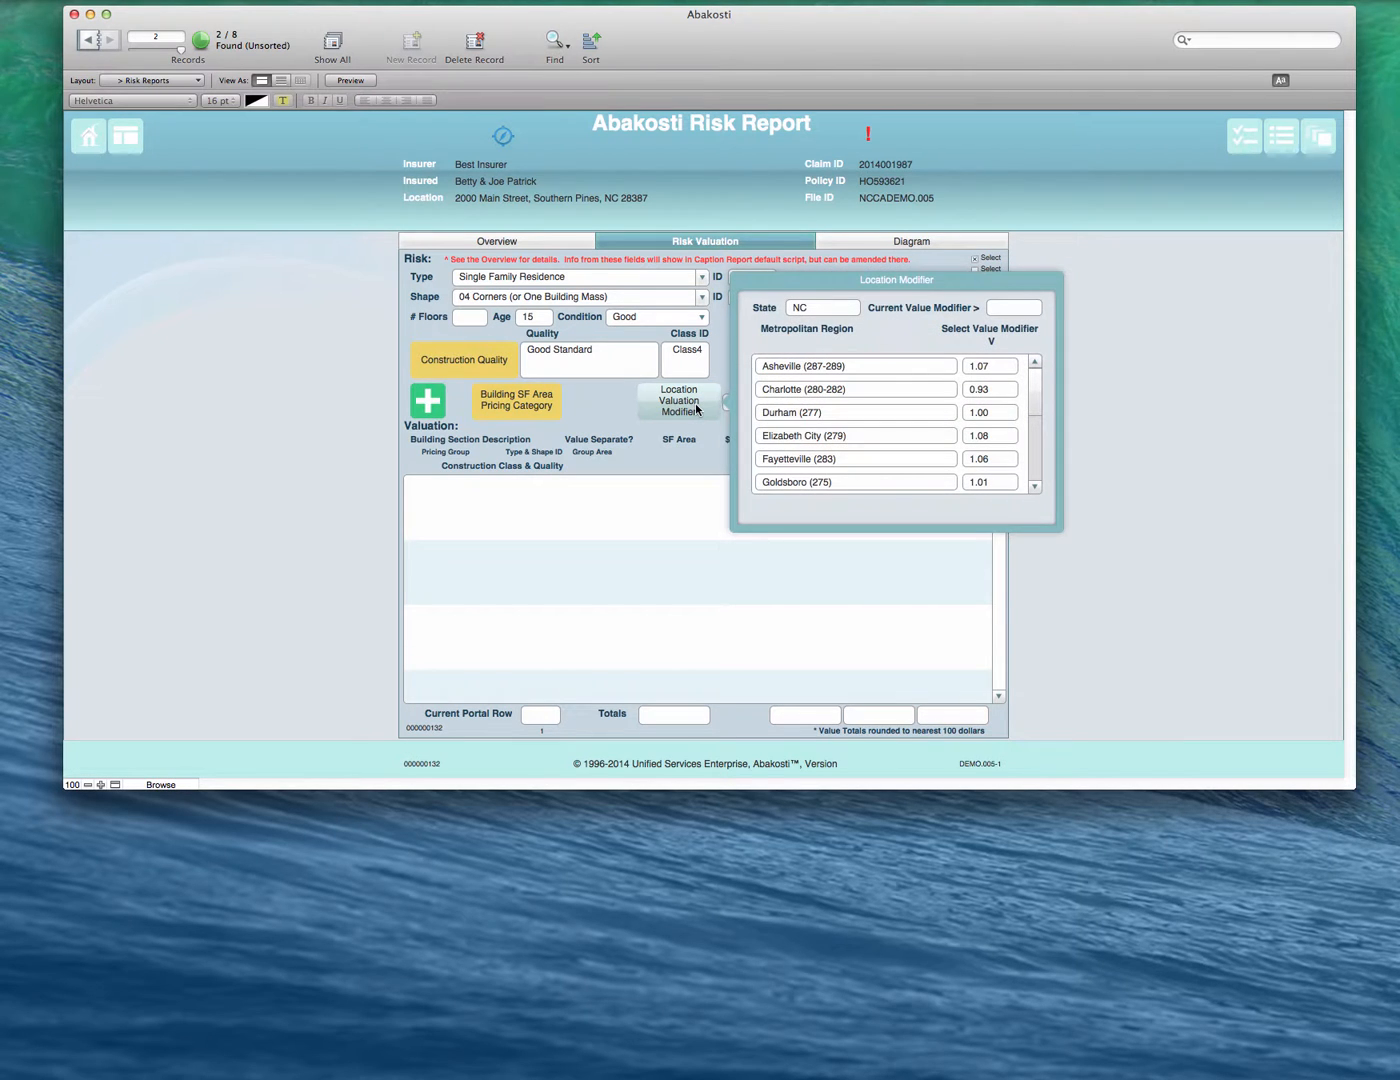
{"action": "scroll", "coordinate": [897, 375], "scroll_direction": "down", "scroll_amount": 2}
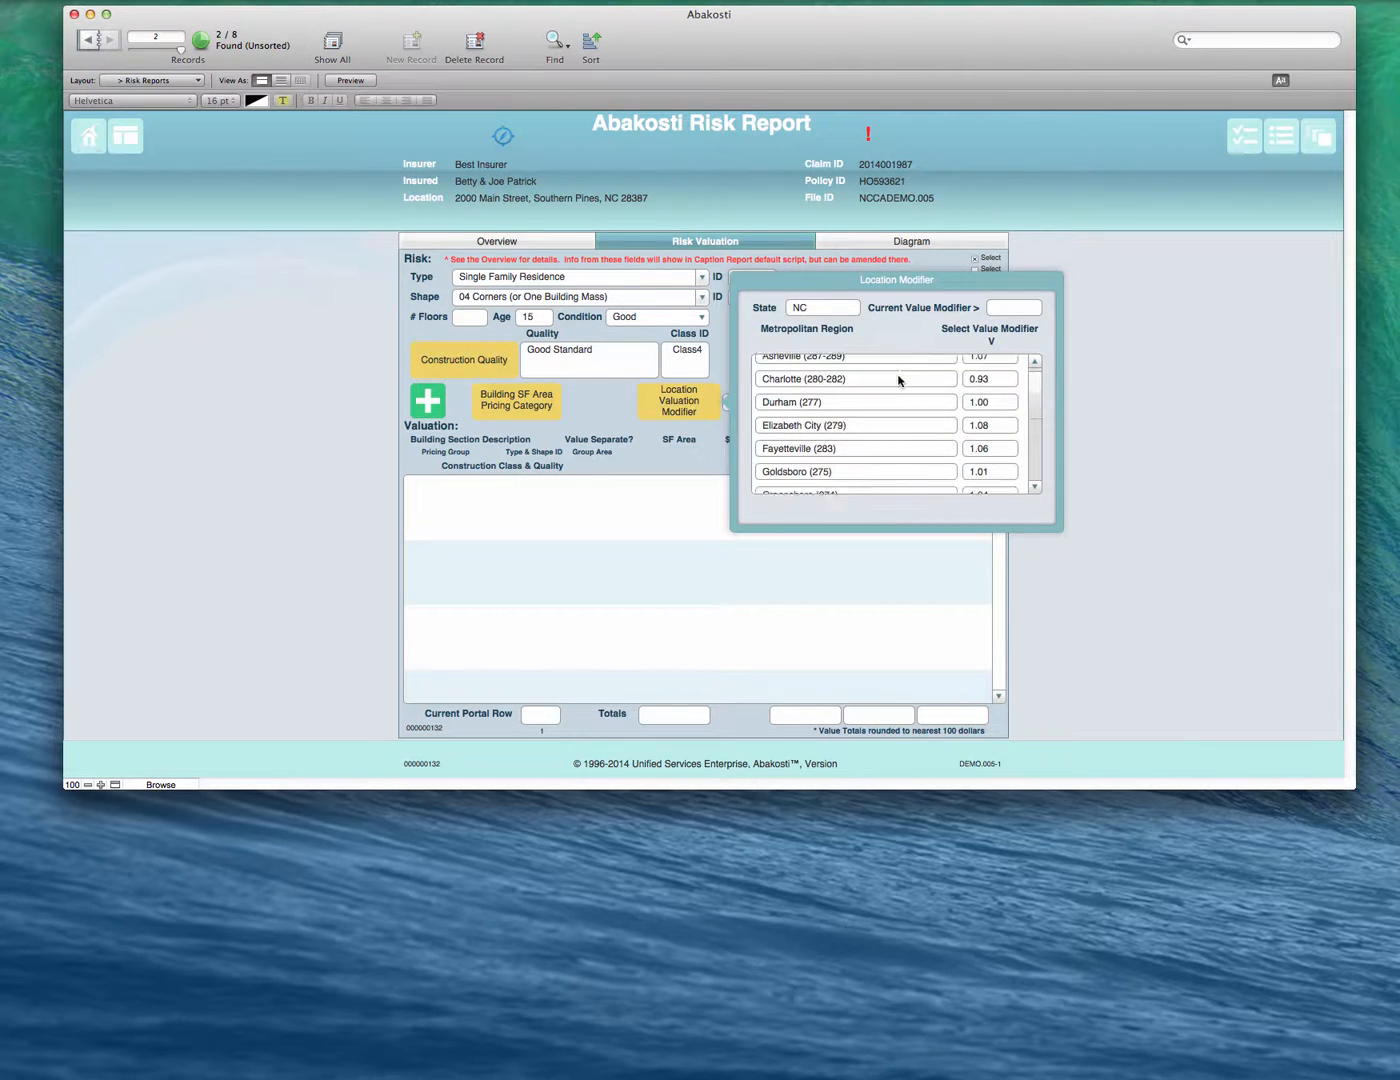
{"action": "scroll", "coordinate": [897, 375], "scroll_direction": "up", "scroll_amount": 2}
{"action": "scroll", "coordinate": [900, 382], "scroll_direction": "down", "scroll_amount": 5}
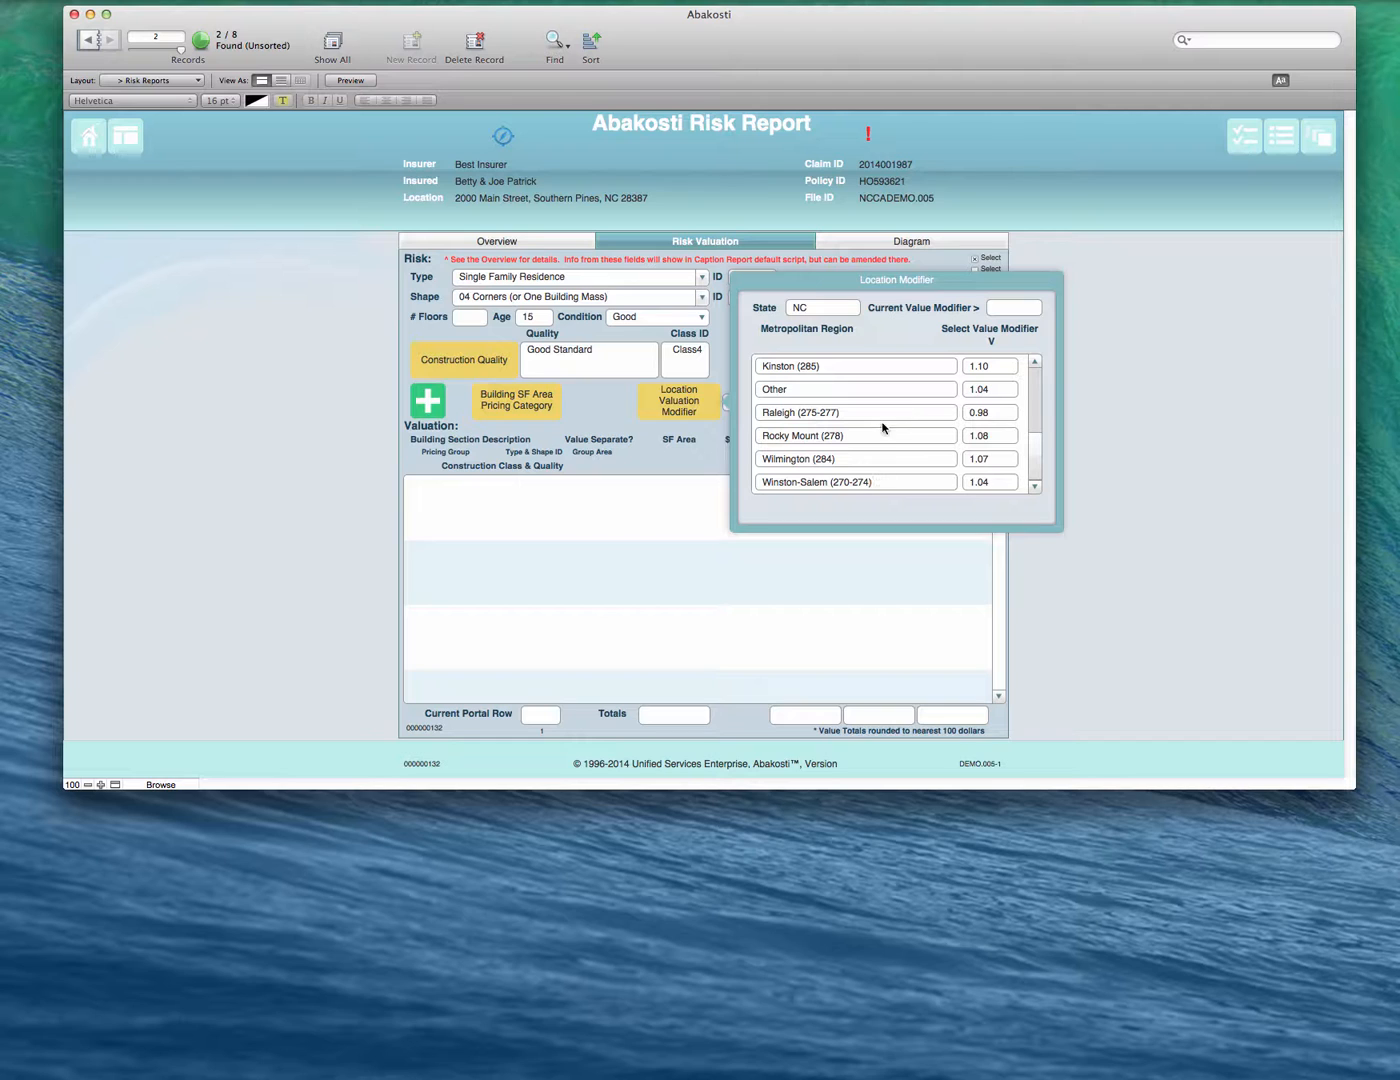
{"action": "left_click", "coordinate": [979, 437]}
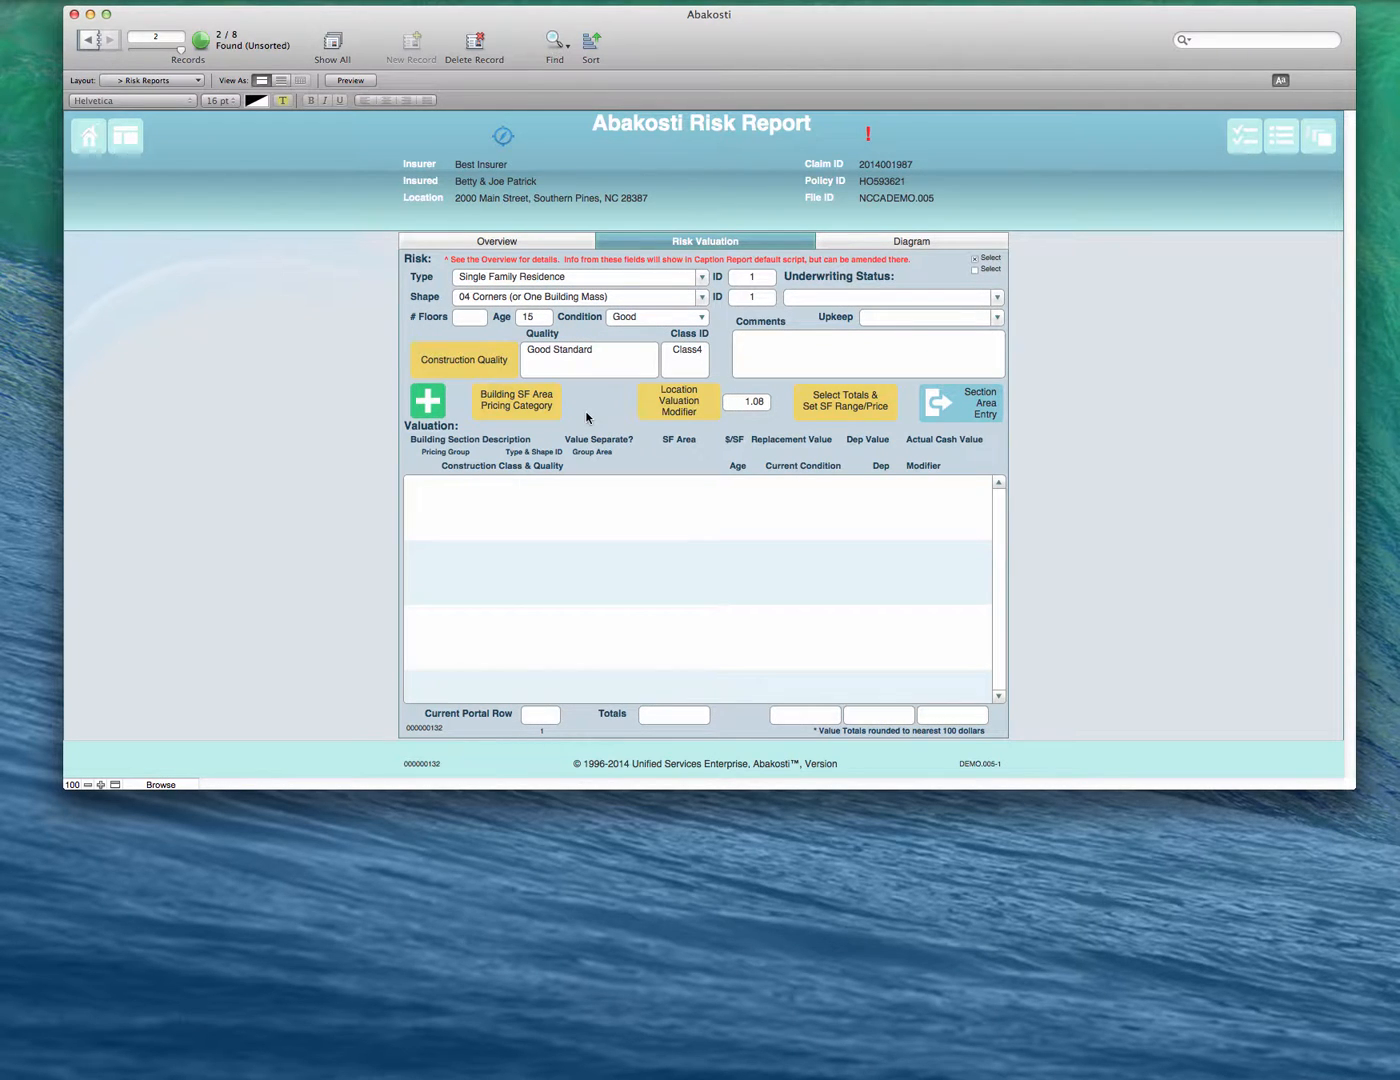
- Examine the underwriting status choices, the upkeep choices and the comments field without entering anything
{"action": "left_click", "coordinate": [938, 295]}
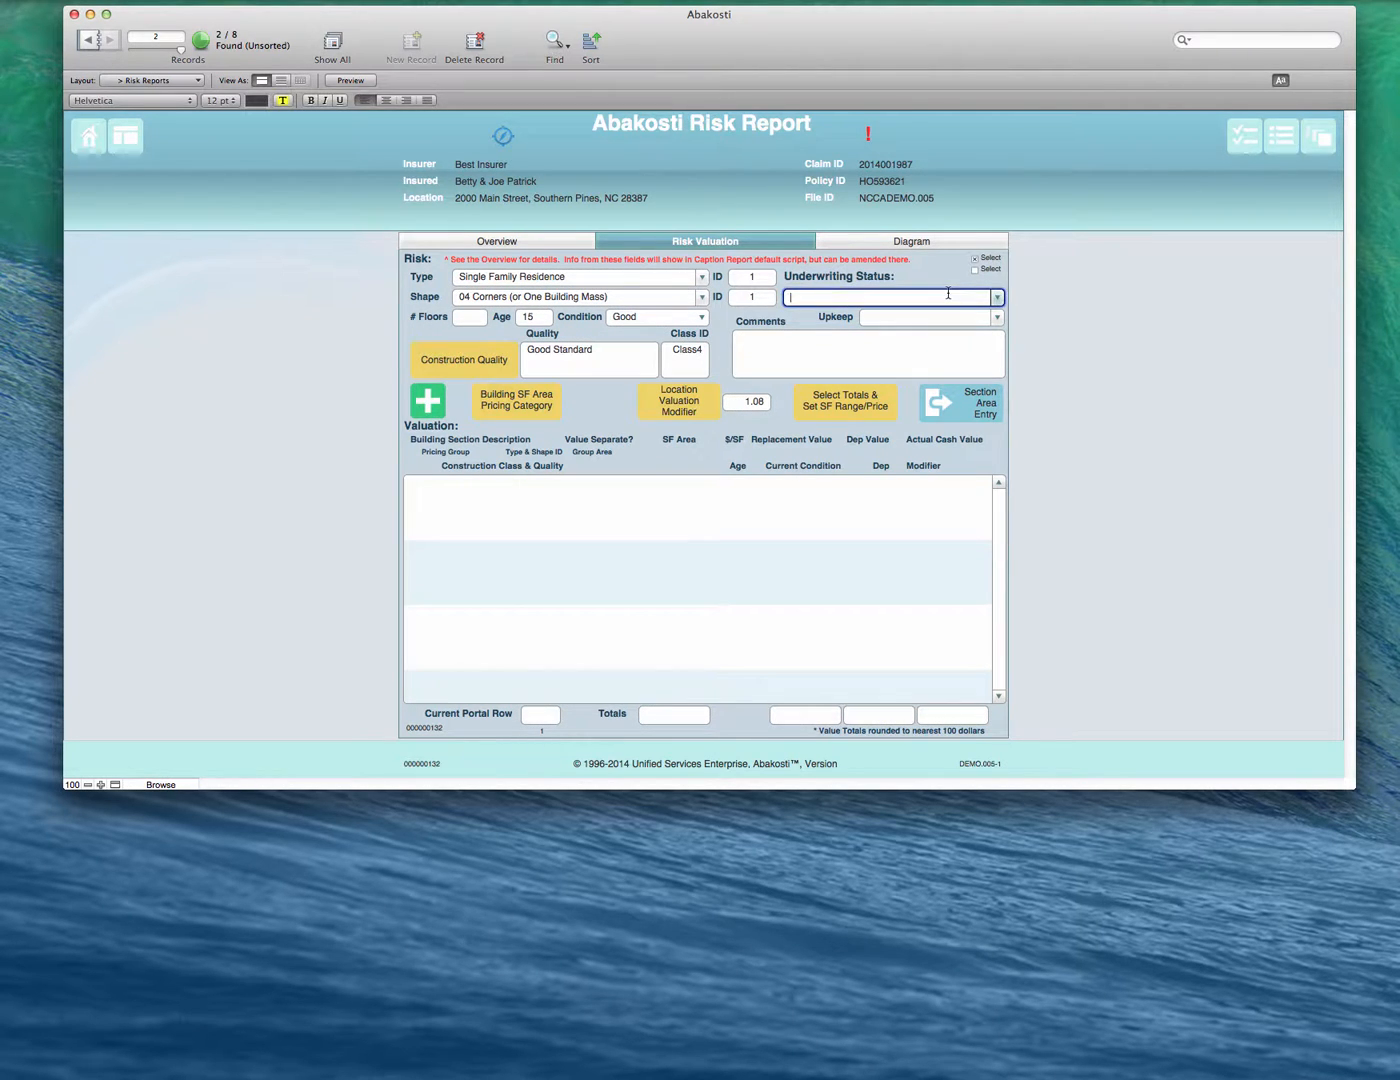
{"action": "left_click", "coordinate": [998, 297]}
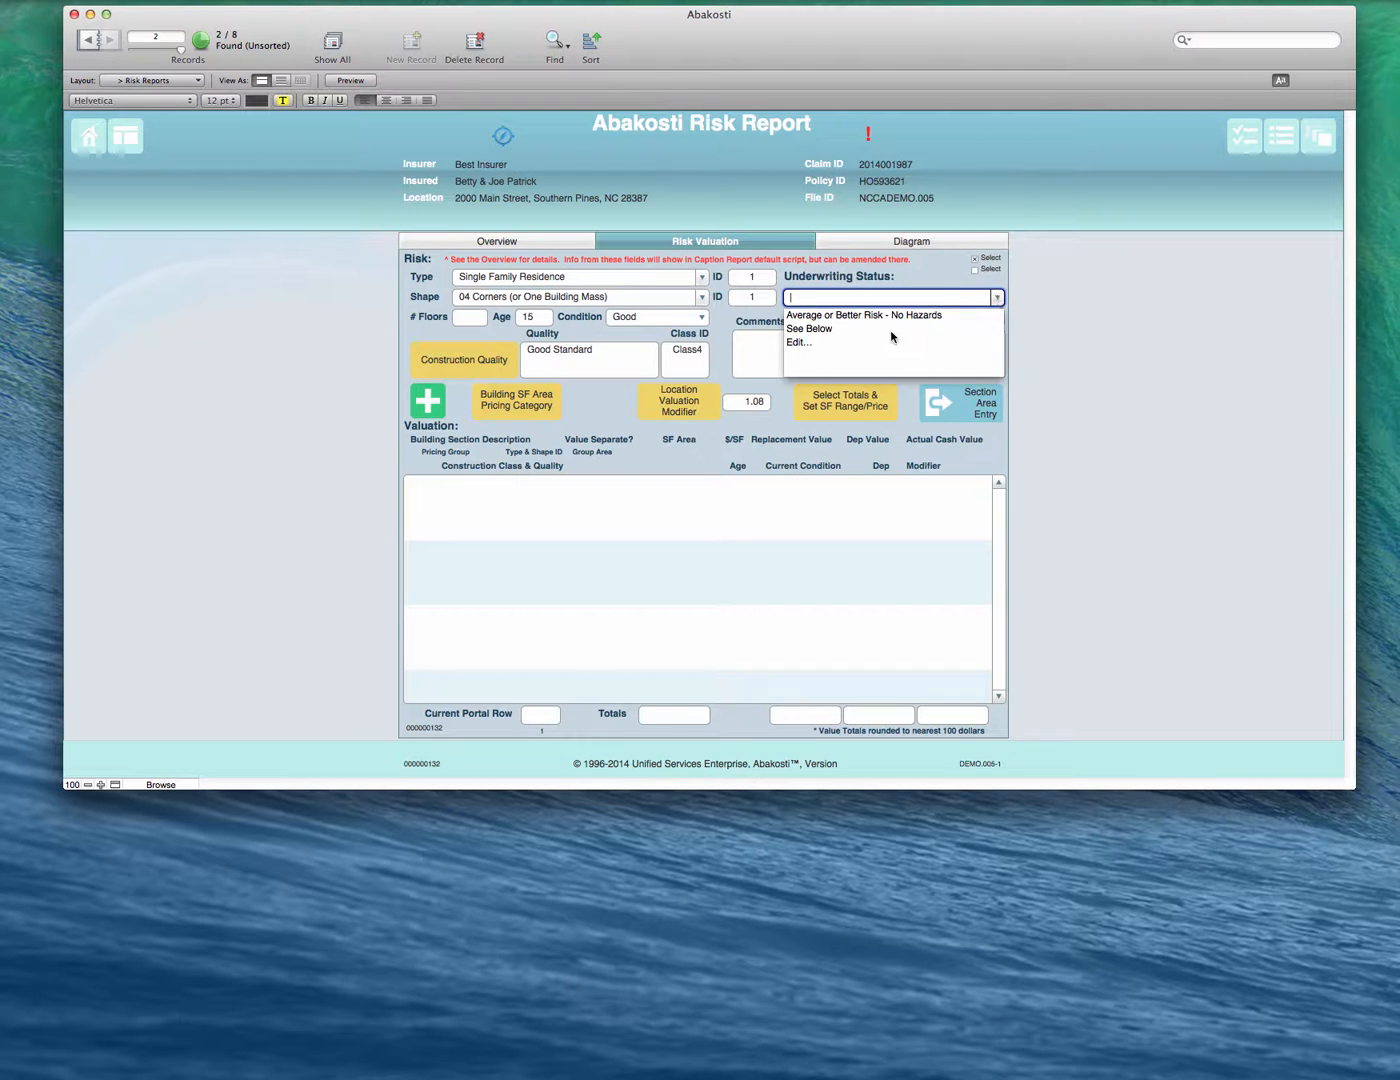
{"action": "left_click", "coordinate": [1095, 273]}
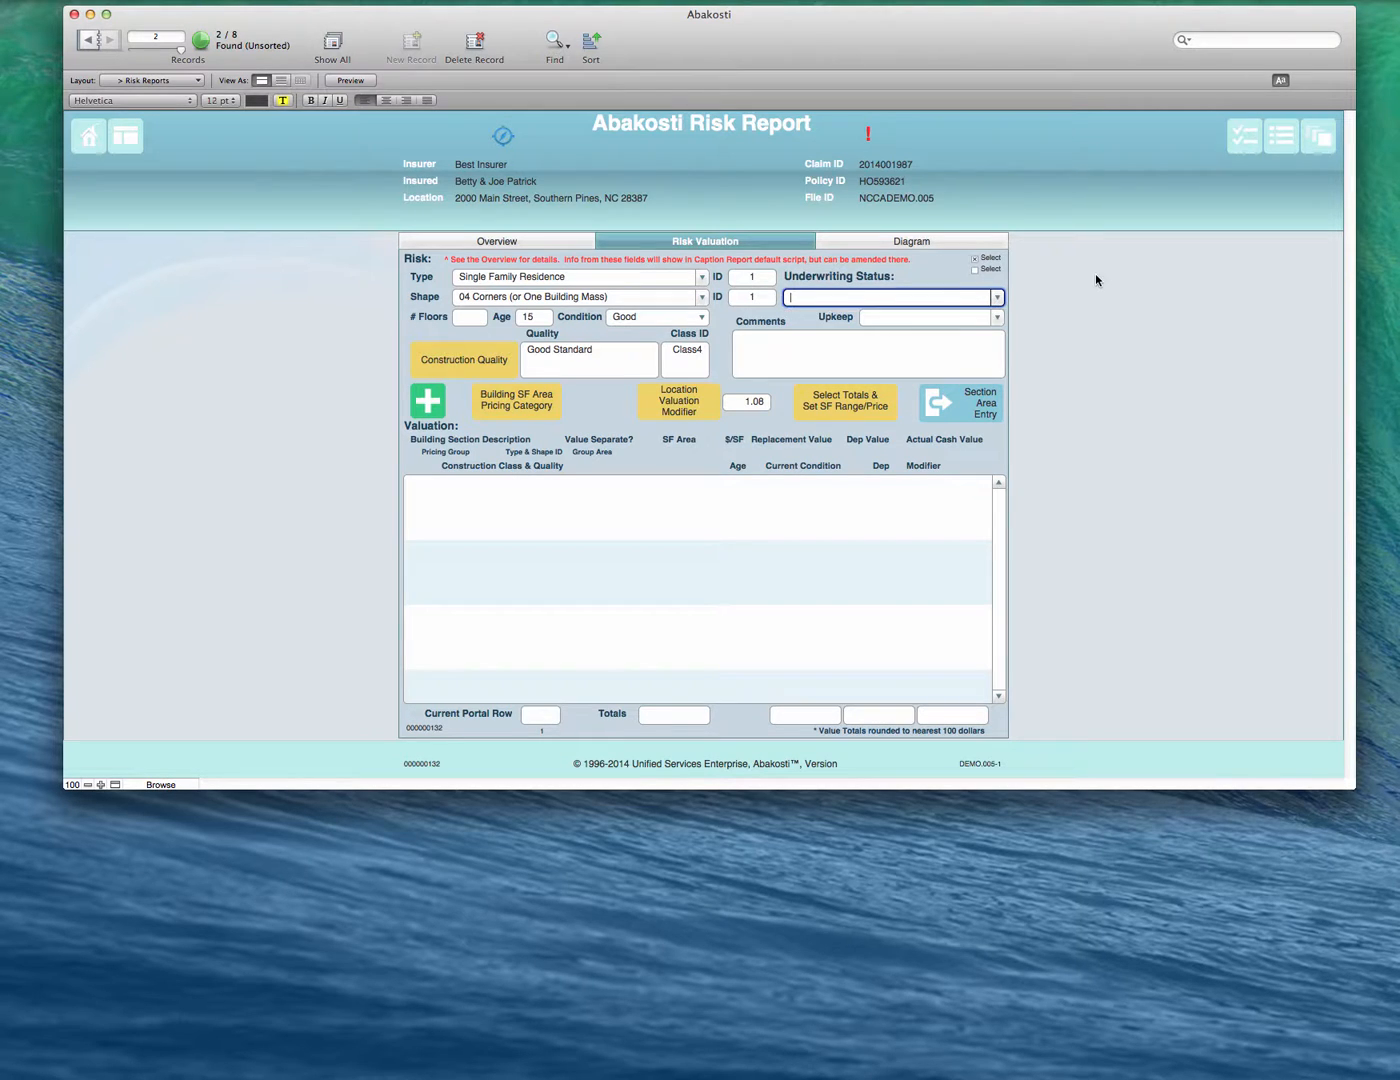
{"action": "left_click", "coordinate": [996, 317]}
{"action": "left_click", "coordinate": [1045, 333]}
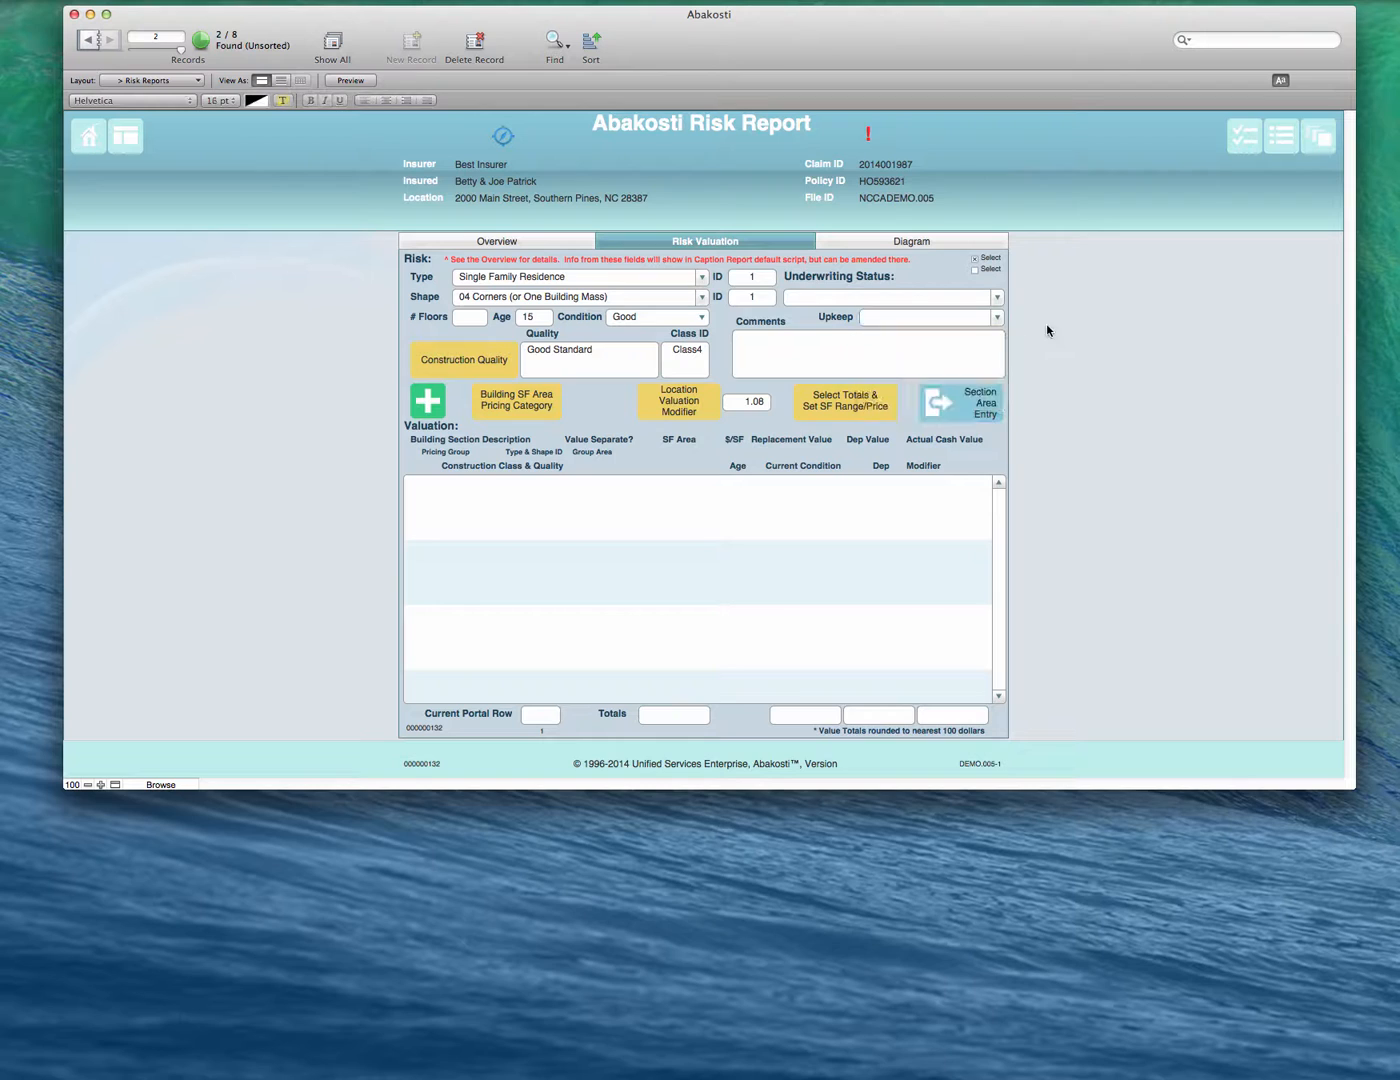
{"action": "left_click", "coordinate": [818, 355]}
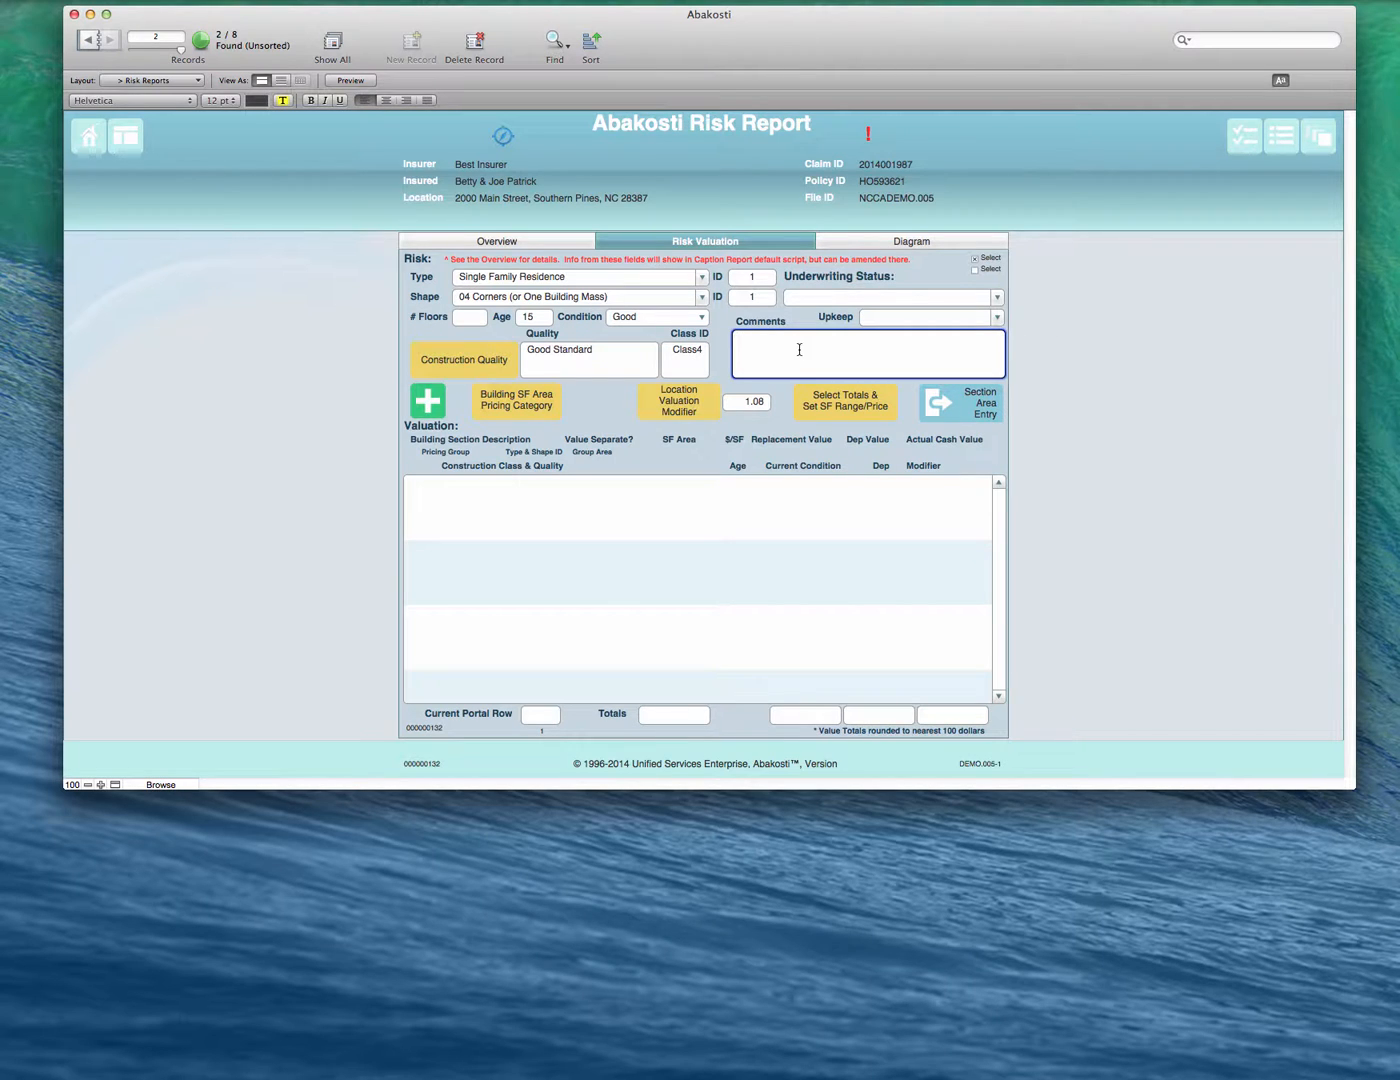
{"action": "left_click", "coordinate": [1075, 318]}
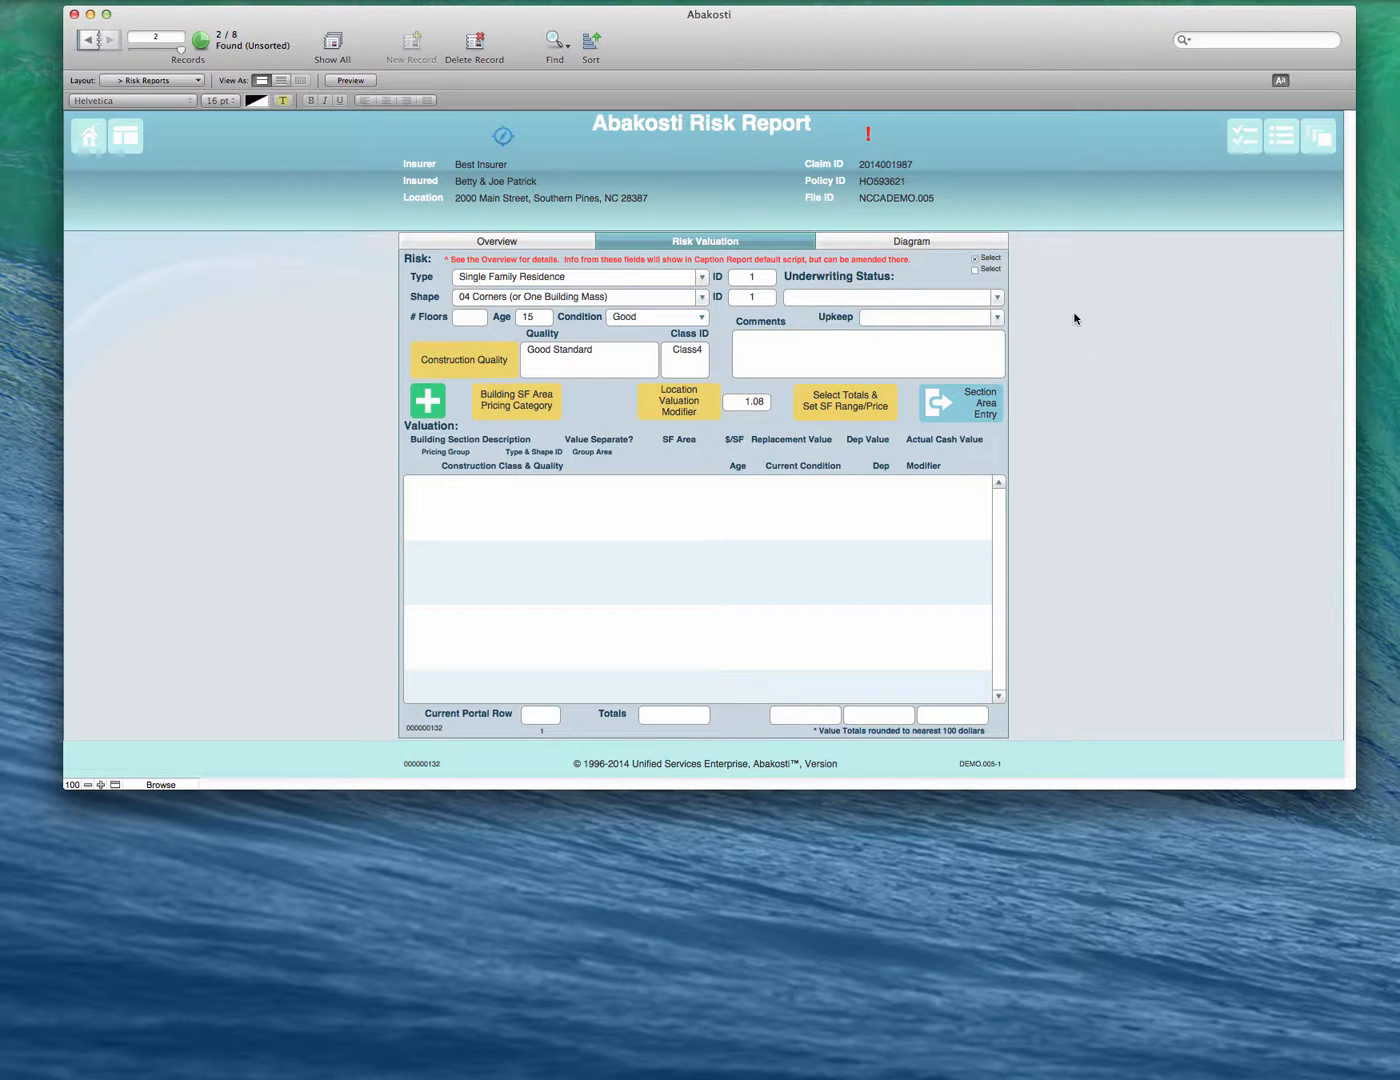
- Add a Main Floor building section to the valuation and set the number of floors to 1
{"action": "left_click", "coordinate": [426, 402]}
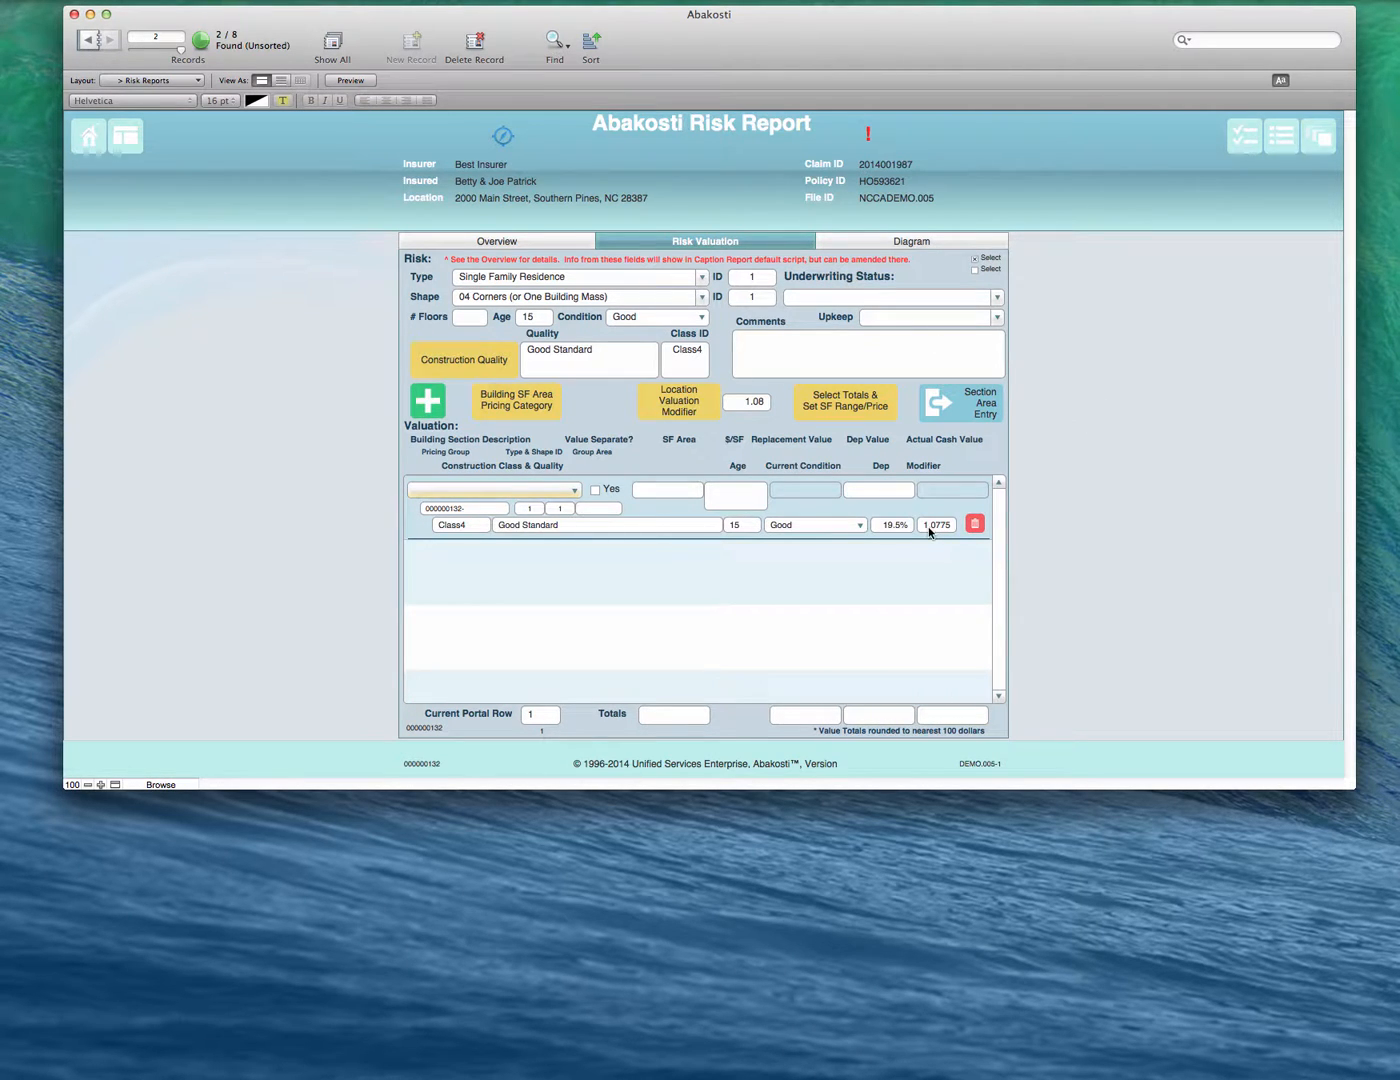
{"action": "left_click", "coordinate": [571, 500]}
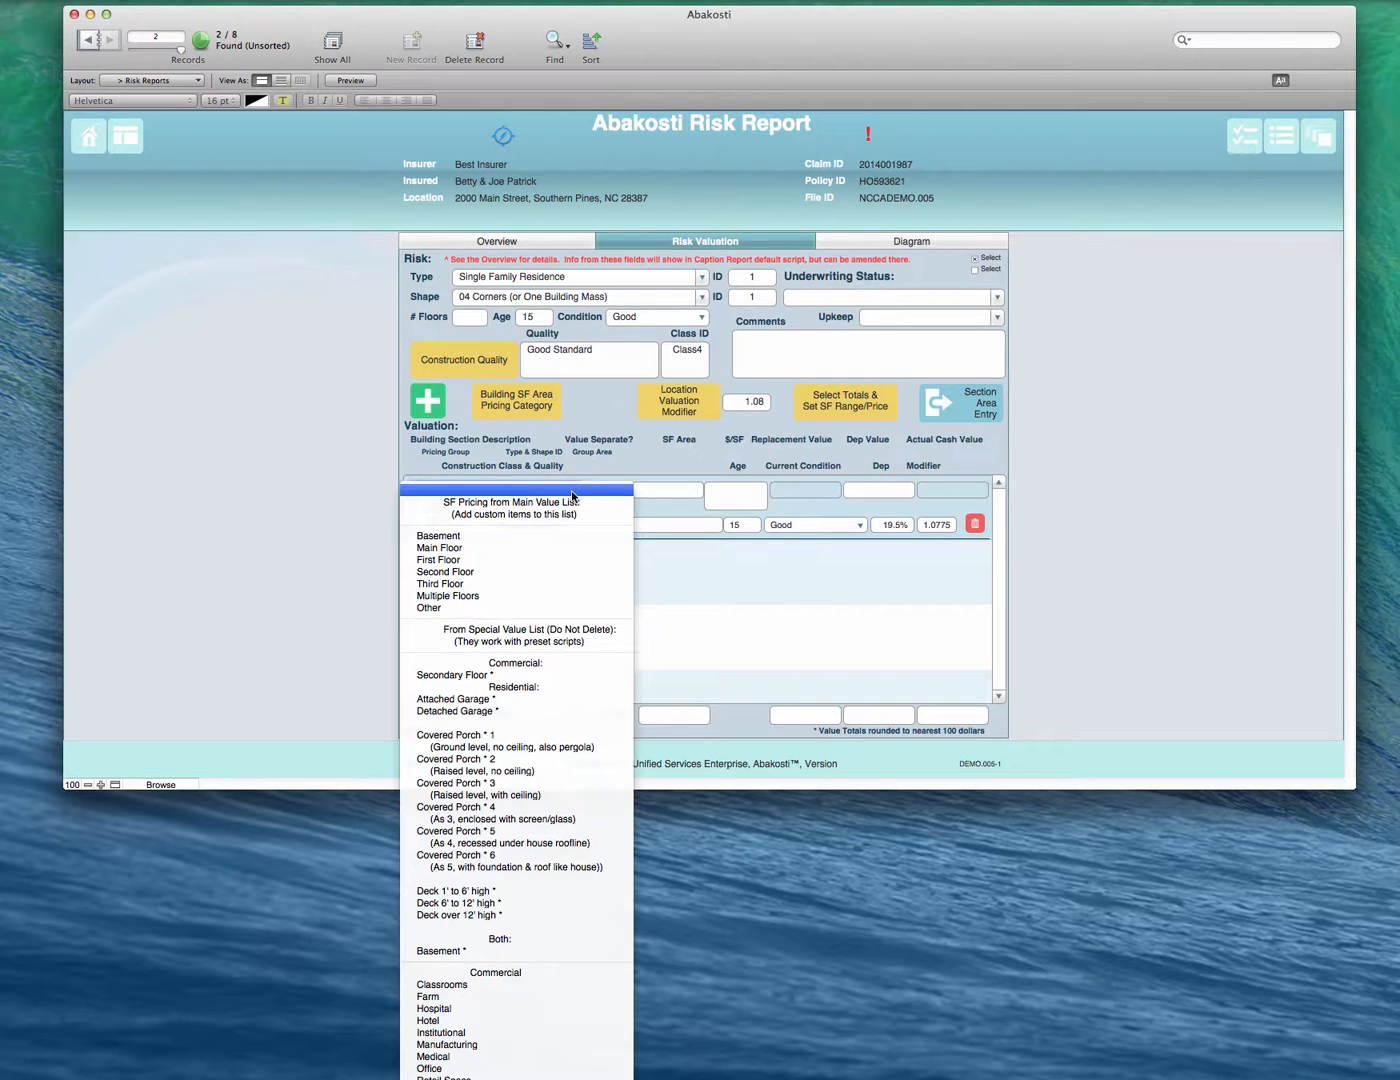
{"action": "left_click", "coordinate": [534, 548]}
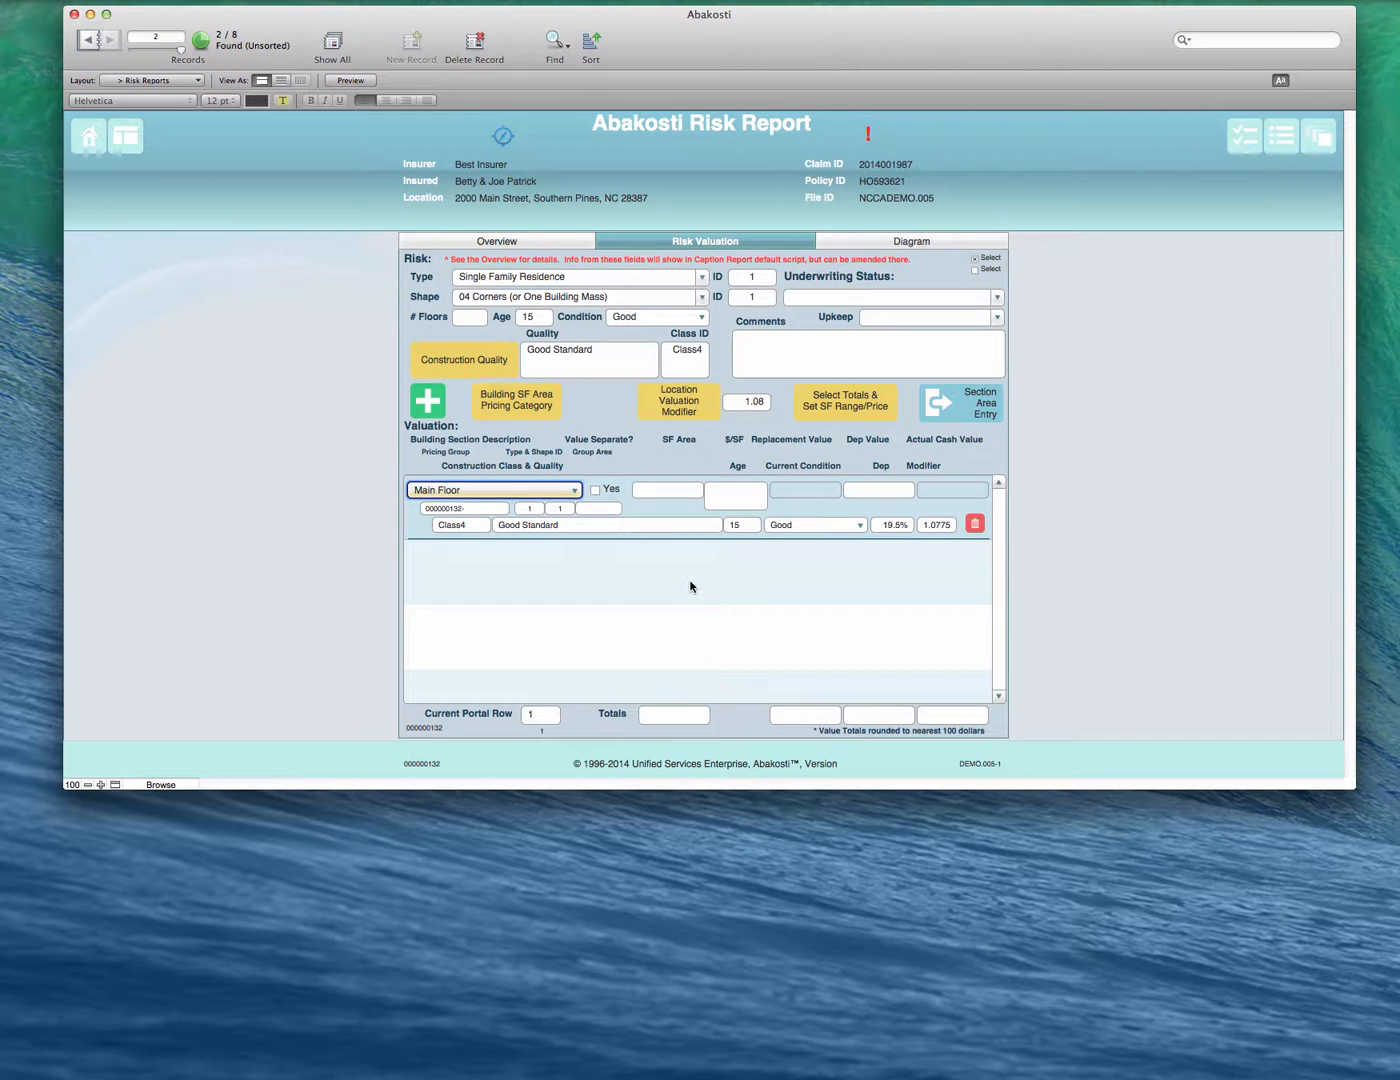
{"action": "left_click", "coordinate": [470, 316]}
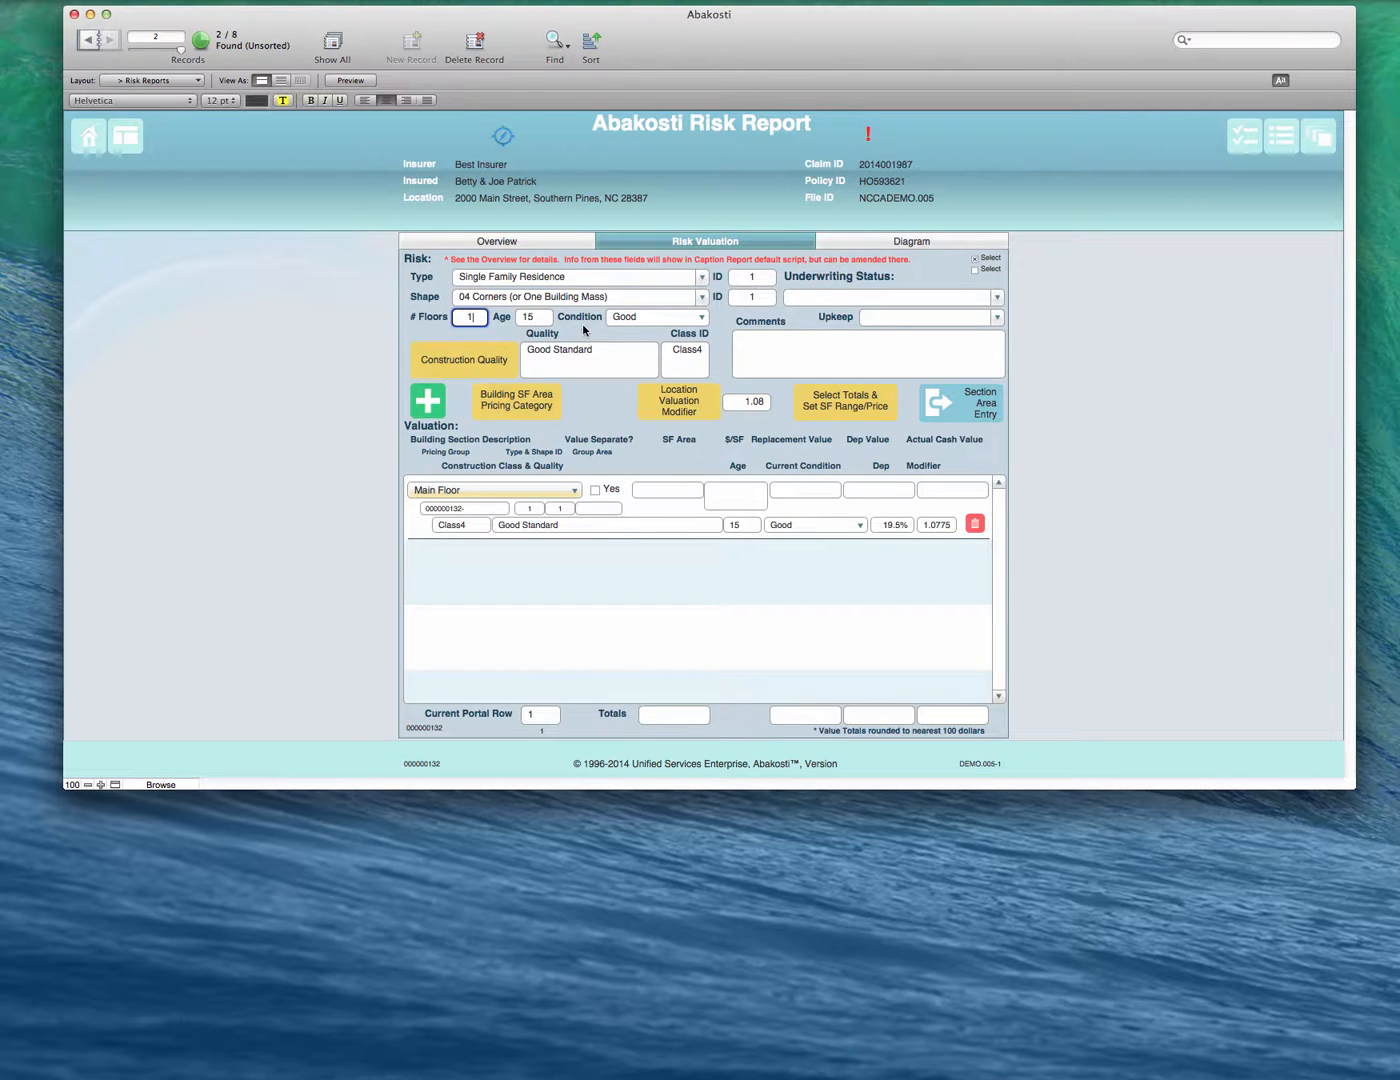
{"action": "left_click", "coordinate": [641, 462]}
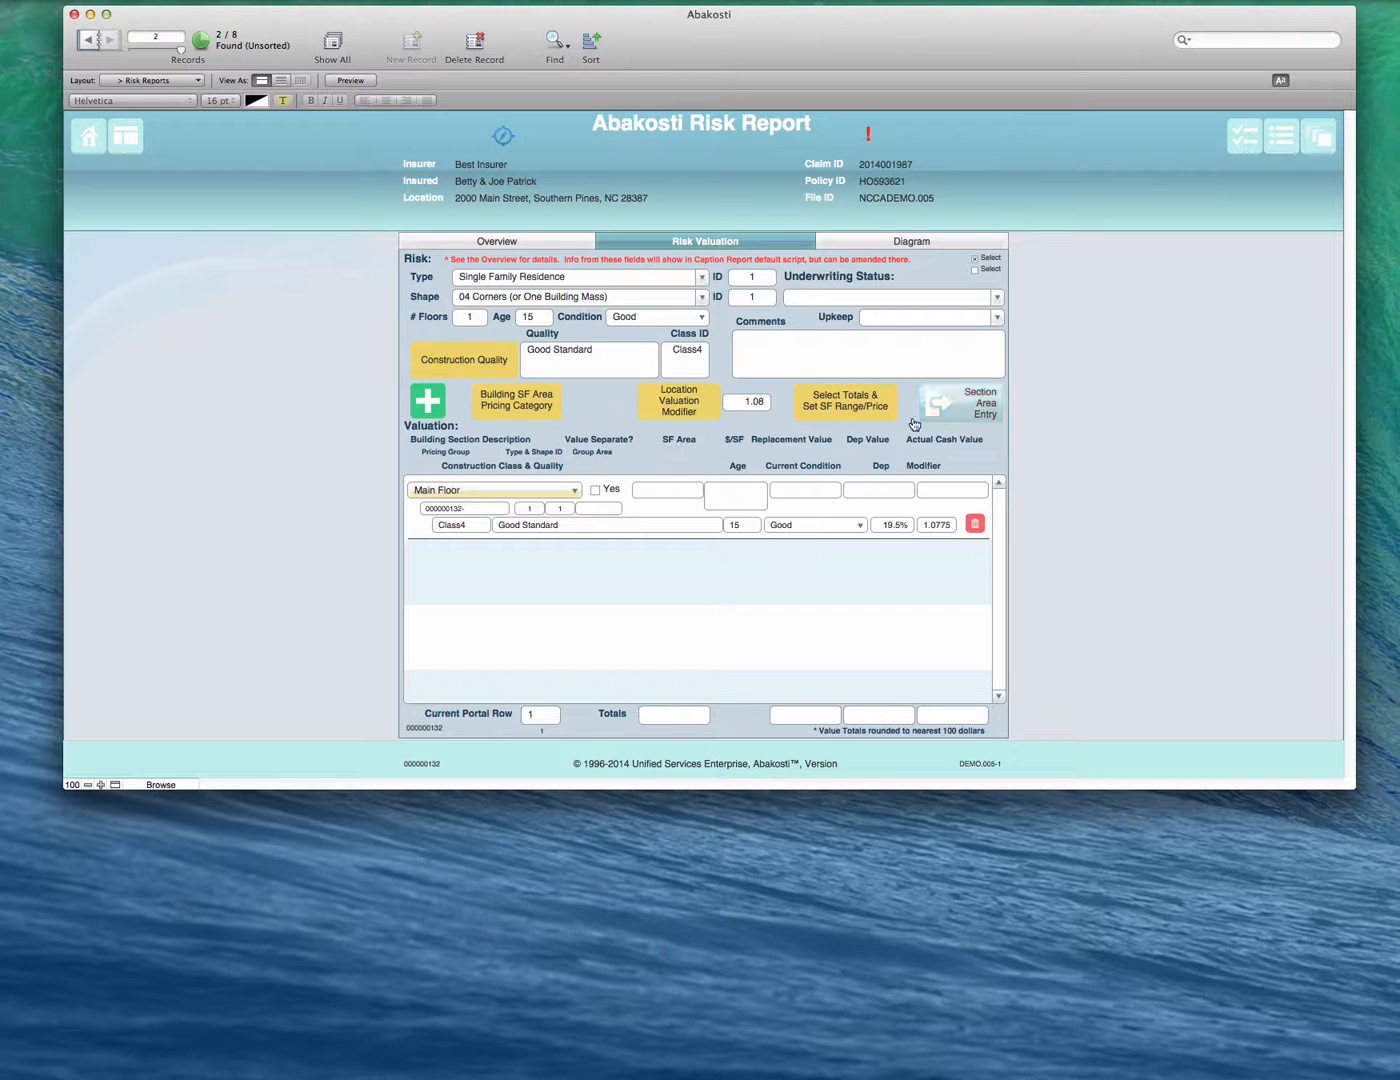
- Open the section area entry for the Main Floor and designate its first subsection as Main Floor
{"action": "left_click", "coordinate": [961, 405]}
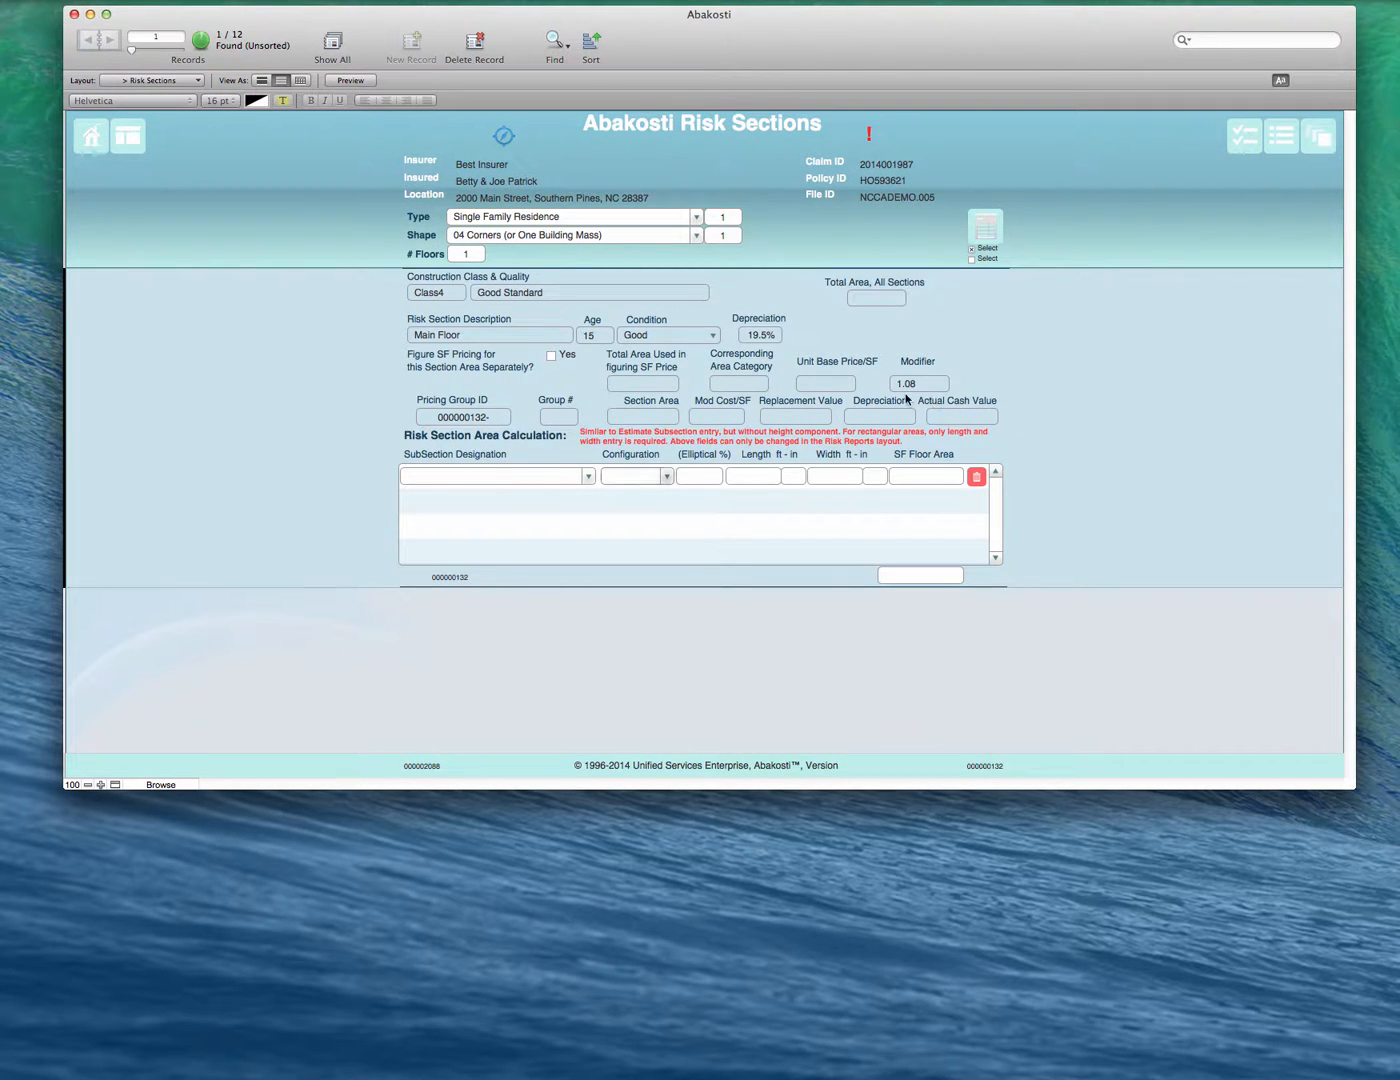
{"action": "left_click", "coordinate": [537, 477]}
{"action": "left_click", "coordinate": [589, 478]}
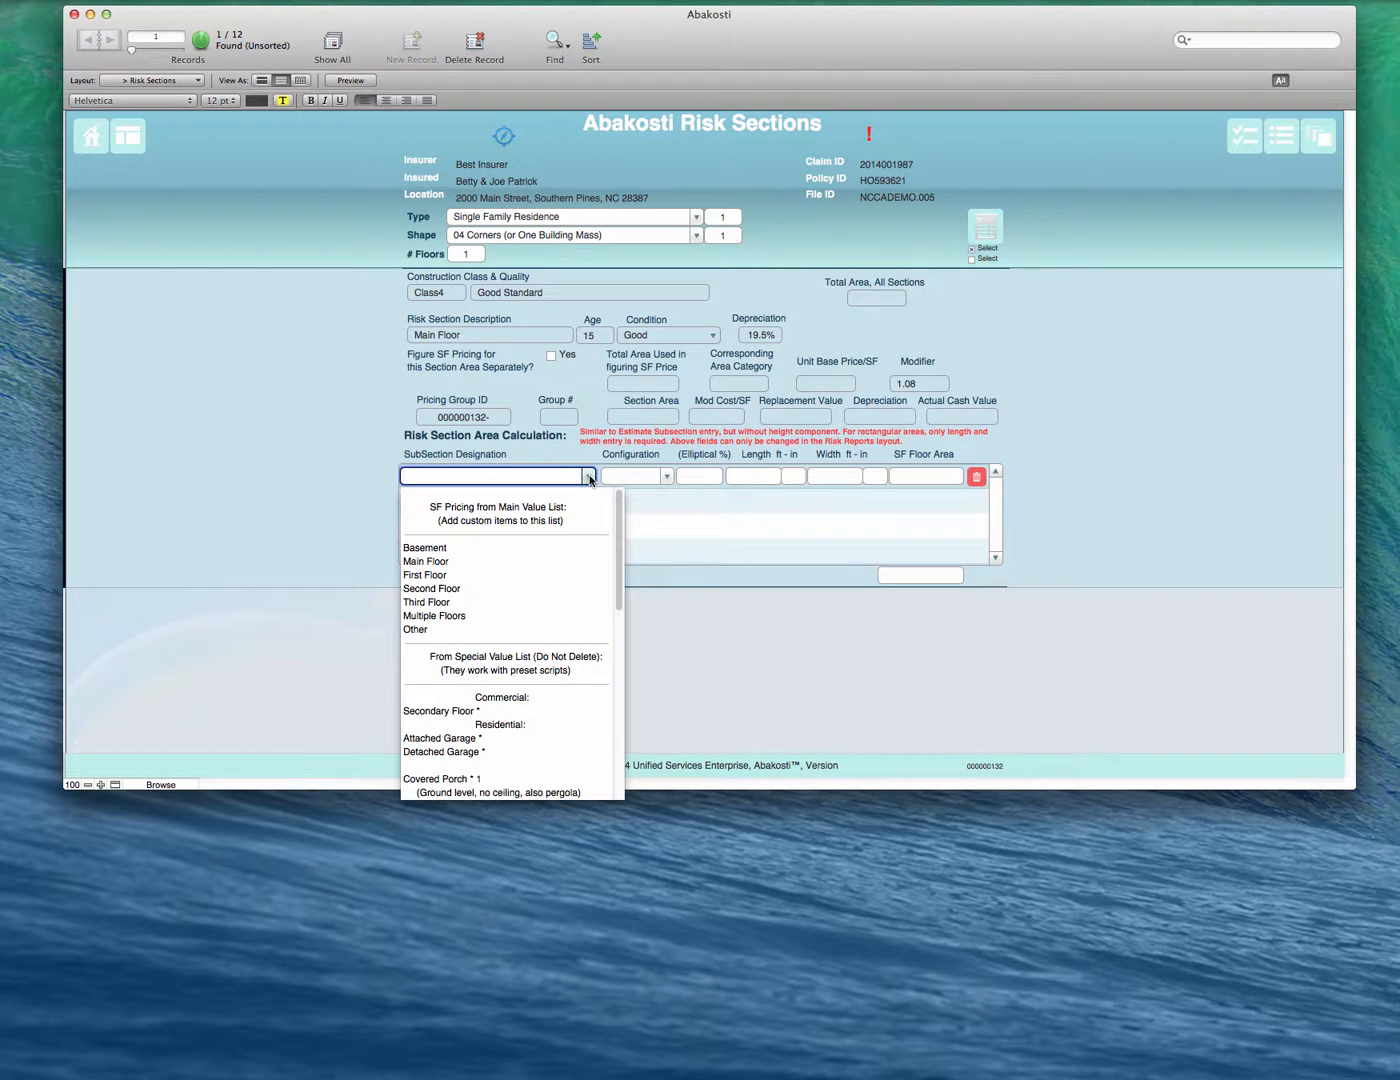
{"action": "left_click", "coordinate": [514, 562]}
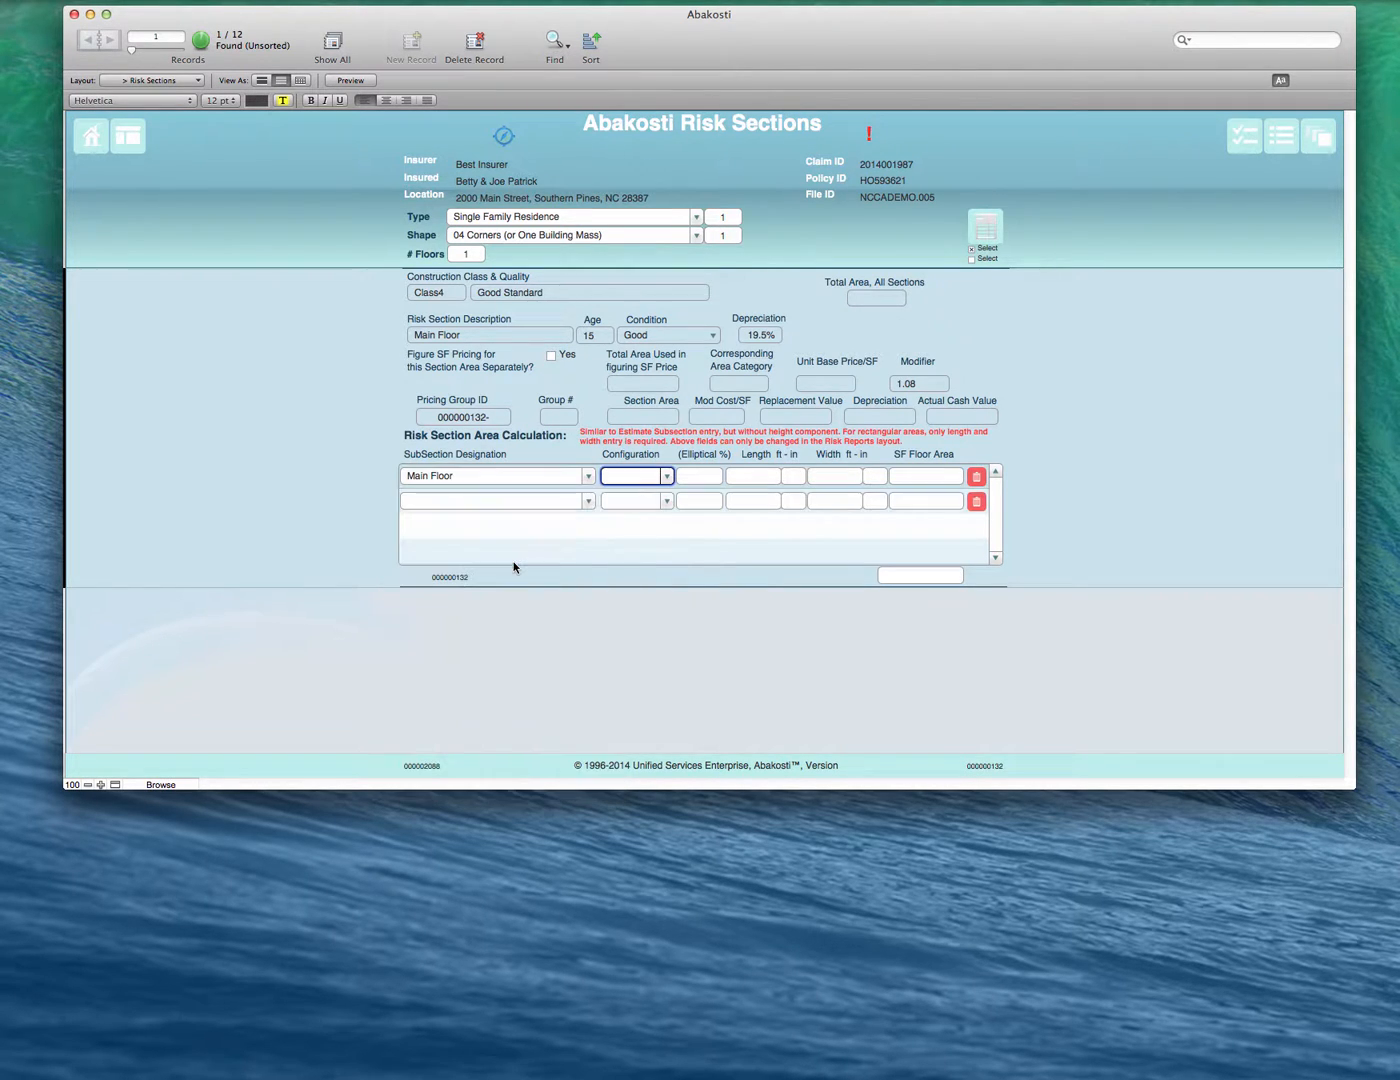
- Leave the Main Floor subsection's configuration blank and enter its length as 50 ft 0 in and width as 24 ft 0 in
{"action": "left_click", "coordinate": [665, 477]}
{"action": "left_click", "coordinate": [668, 477]}
{"action": "left_click", "coordinate": [665, 477]}
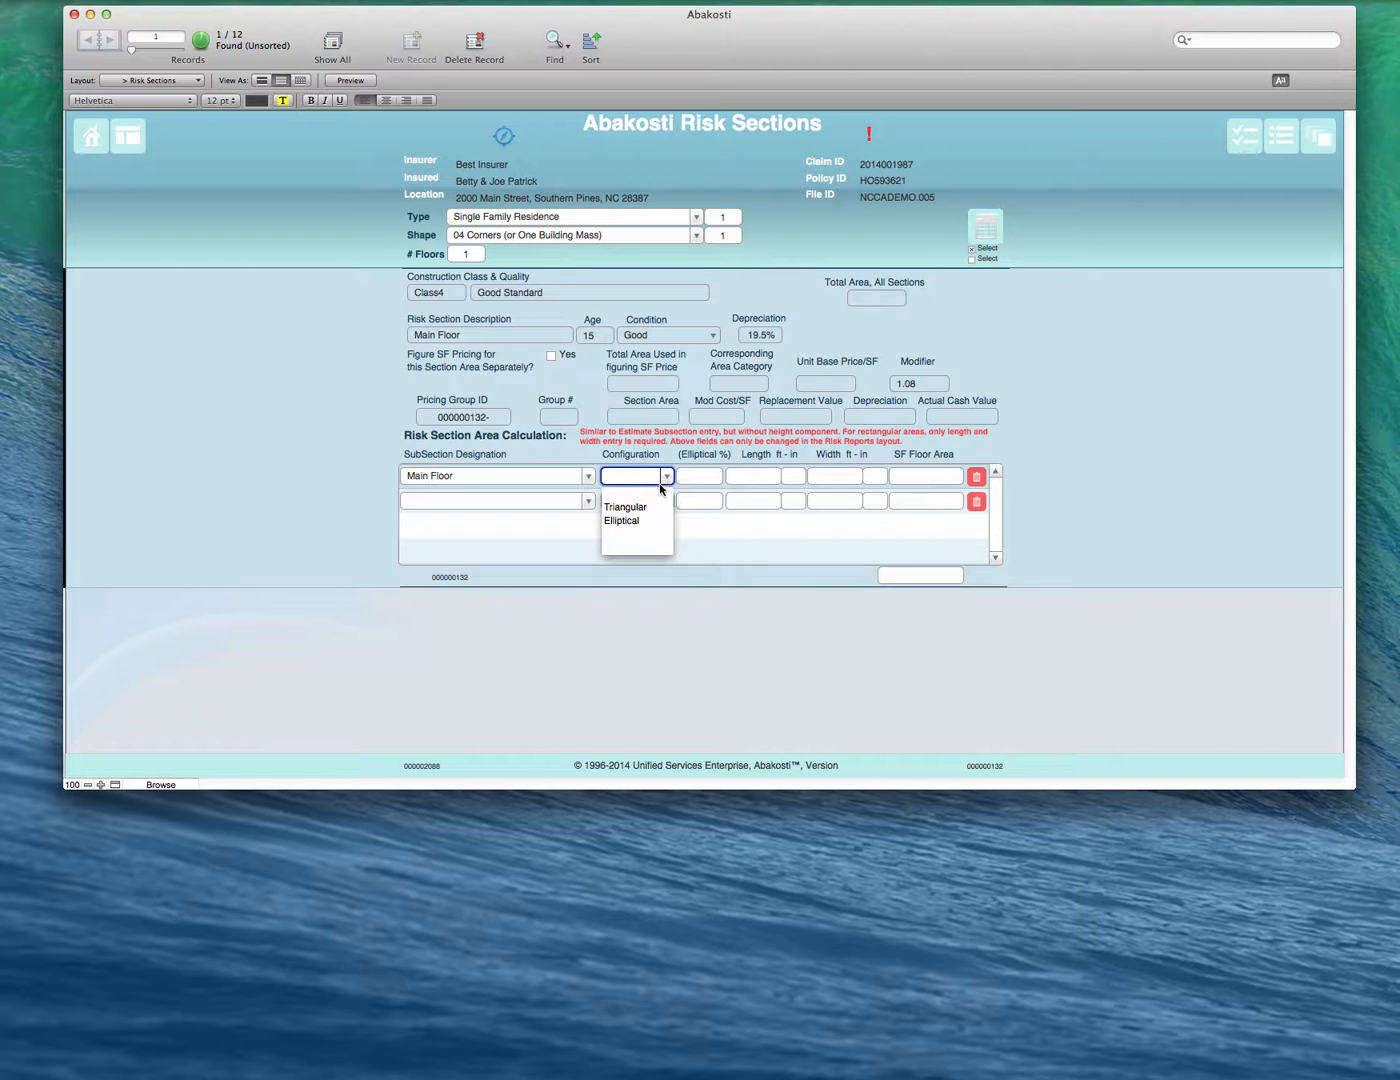
{"action": "left_click", "coordinate": [761, 477]}
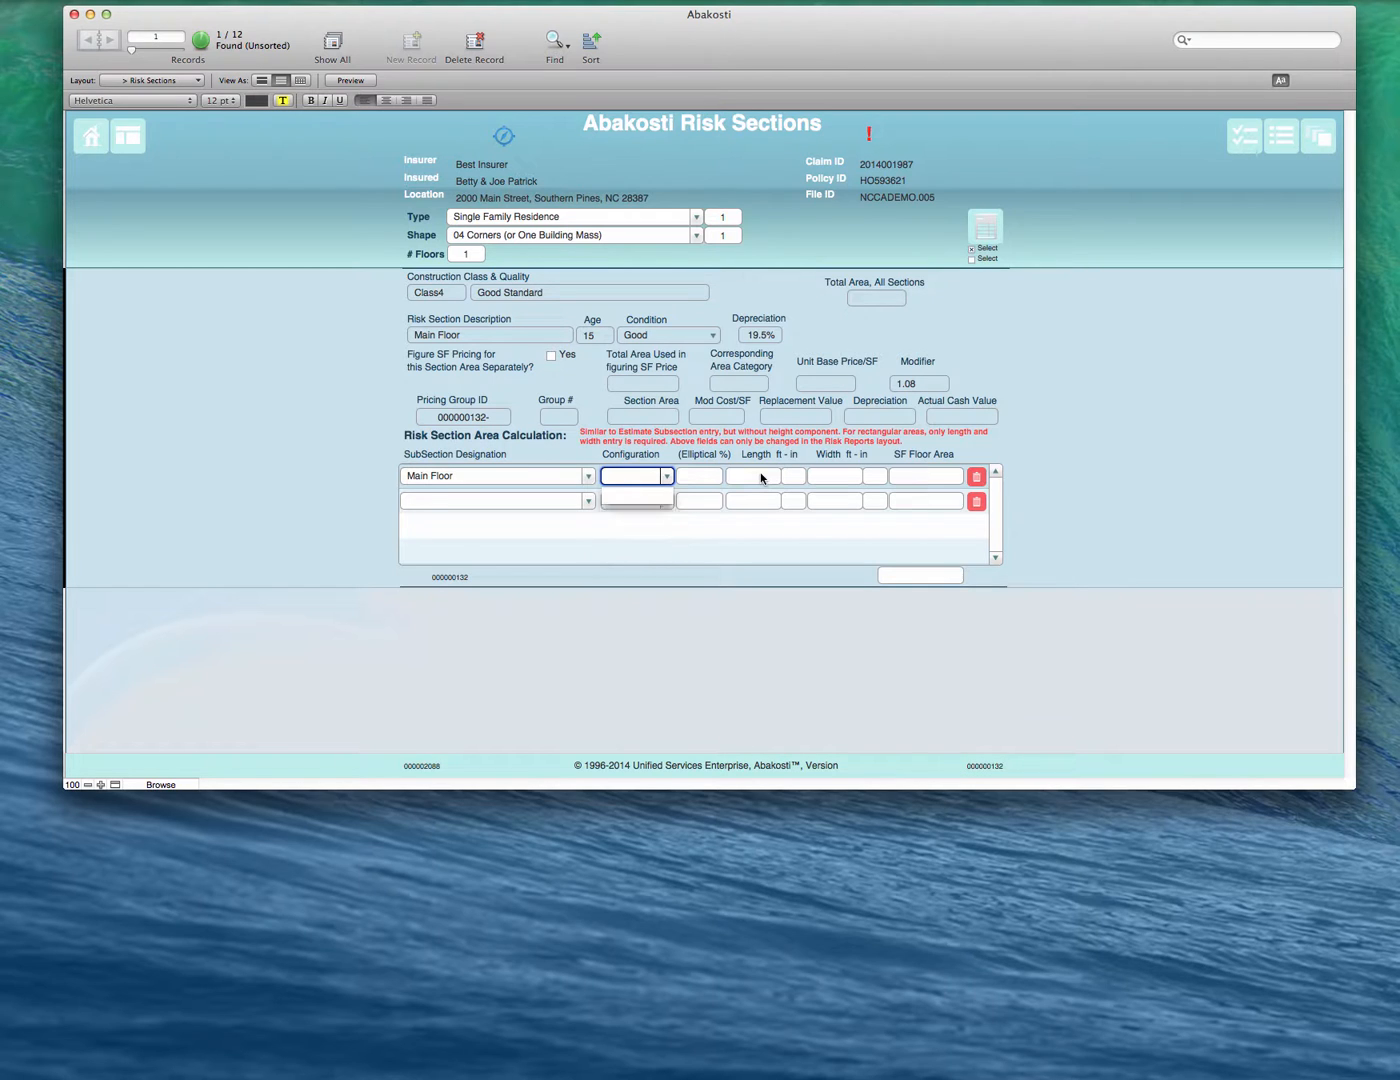
{"action": "type", "text": "50"}
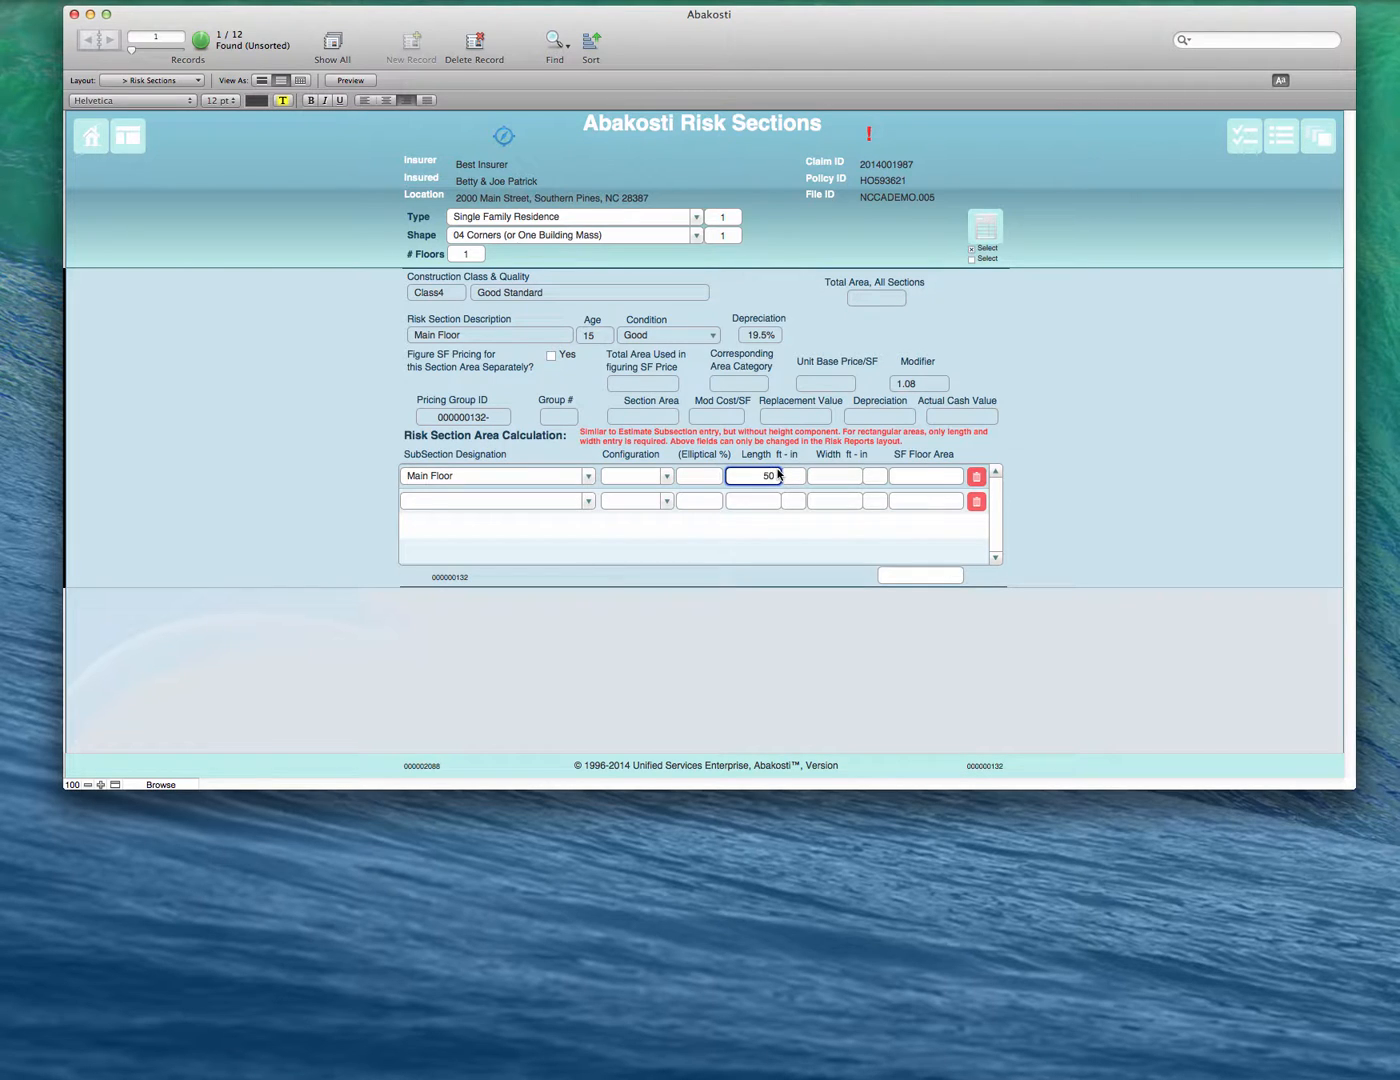
{"action": "key", "text": "Tab"}
{"action": "type", "text": "0"}
{"action": "key", "text": "Tab"}
{"action": "type", "text": "24"}
{"action": "key", "text": "Tab"}
{"action": "type", "text": "0"}
{"action": "key", "text": "Tab"}
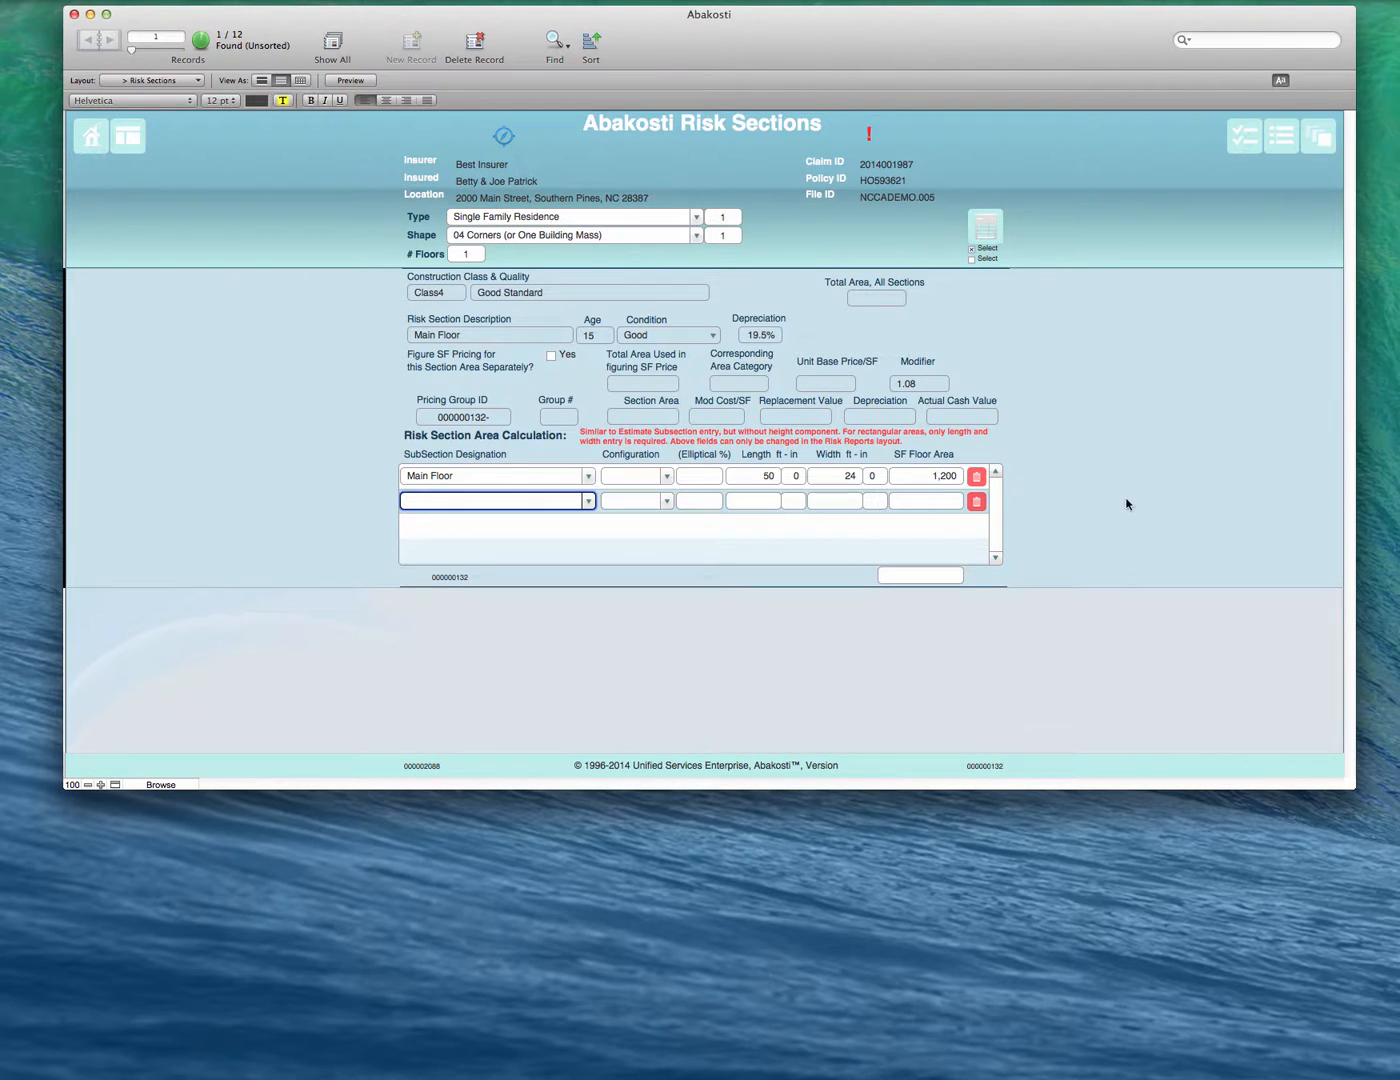
- Designate the second subsection as Other
{"action": "left_click", "coordinate": [589, 502]}
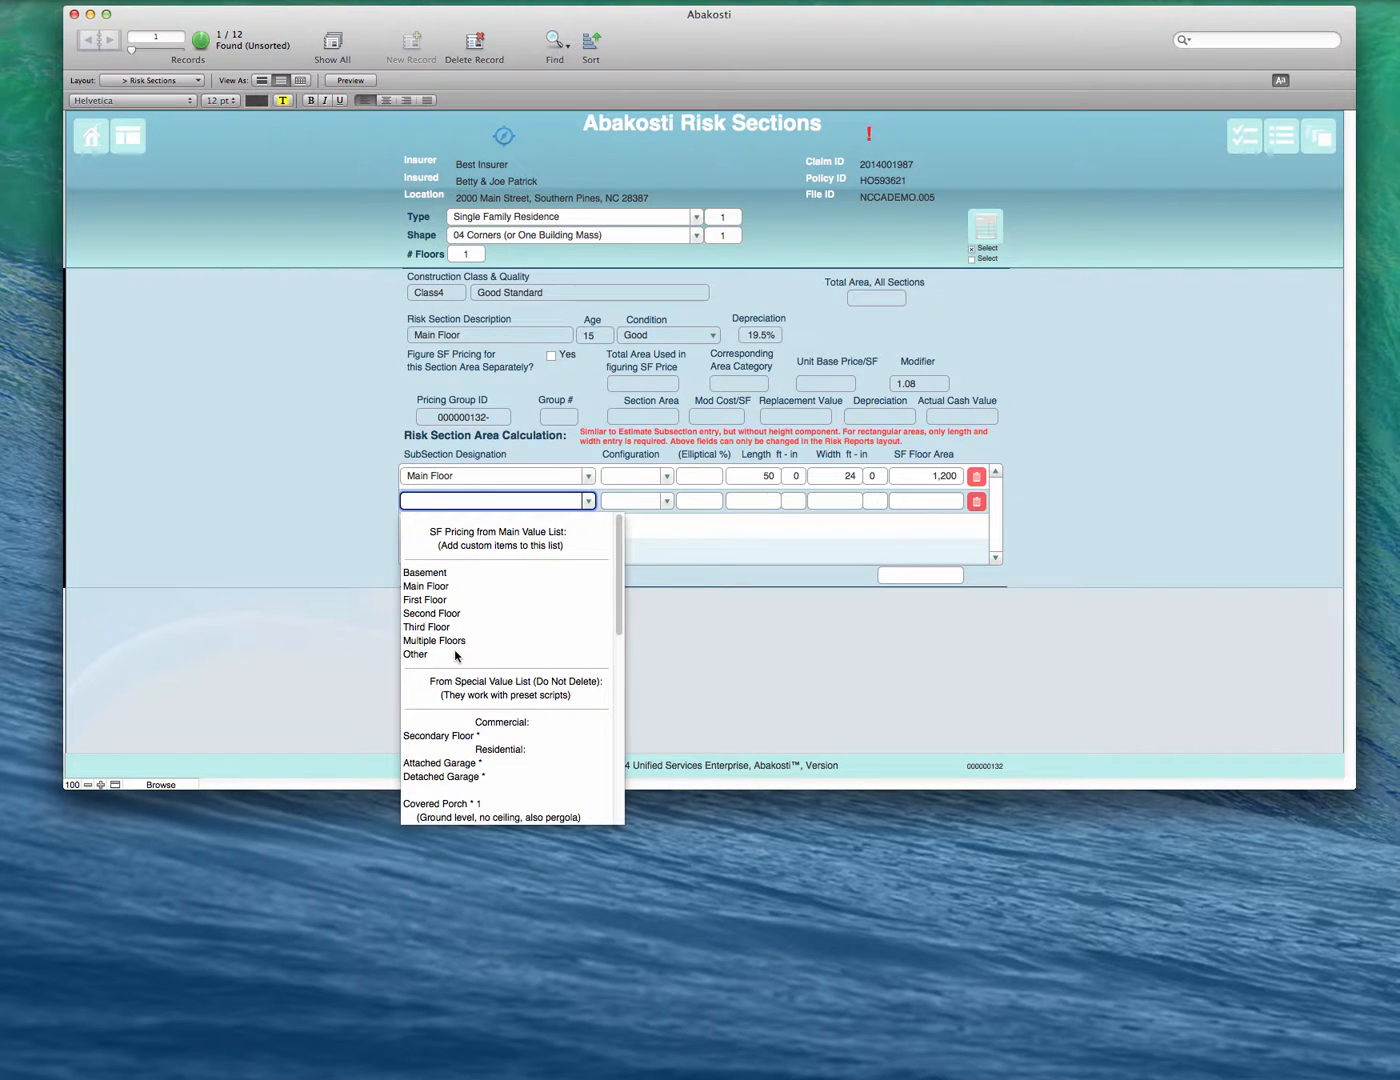
{"action": "left_click", "coordinate": [455, 655]}
{"action": "left_click", "coordinate": [620, 500]}
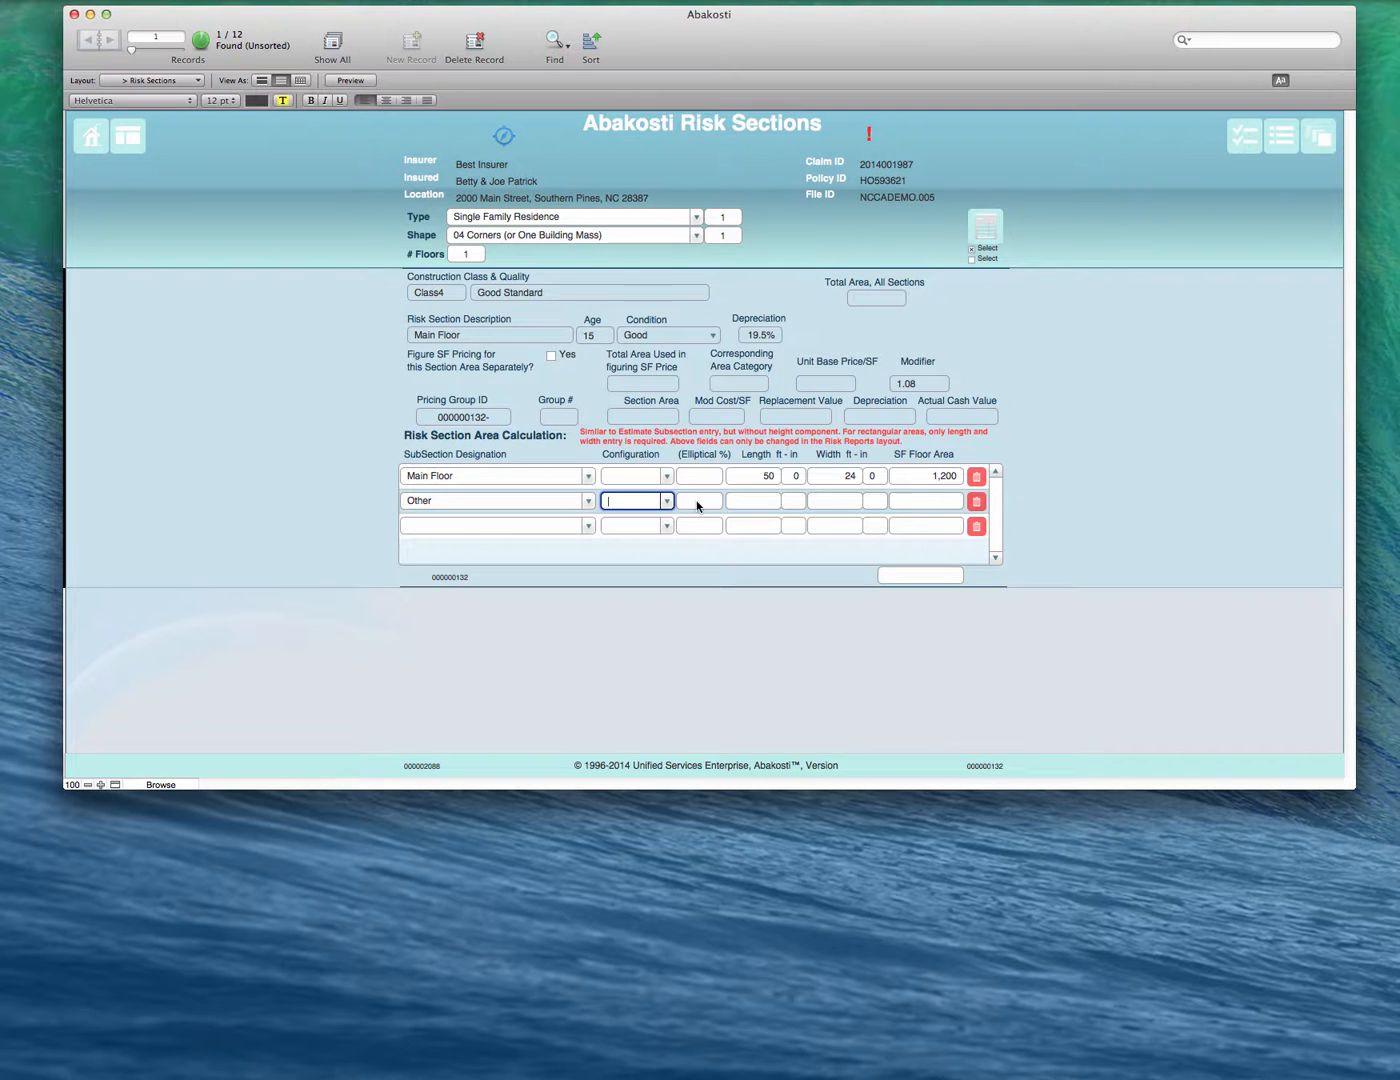
- Add "offset" as a custom entry at the end of the Risk Description value list and save the list
{"action": "left_click", "coordinate": [524, 504]}
{"action": "left_click", "coordinate": [589, 501]}
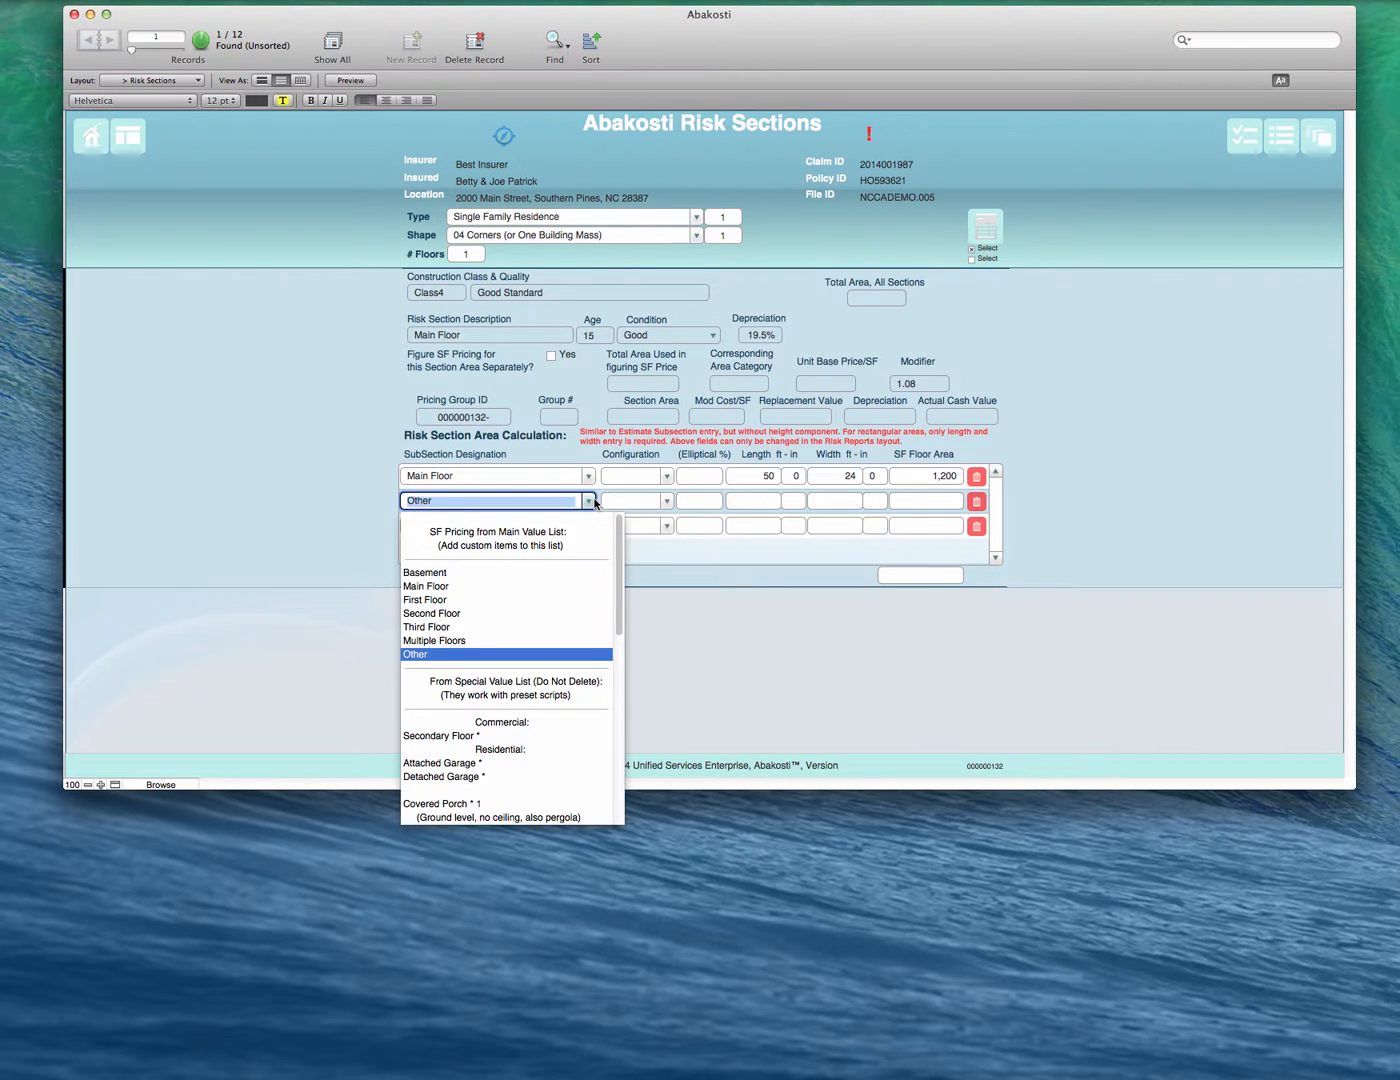
{"action": "scroll", "coordinate": [519, 758], "scroll_direction": "down", "scroll_amount": 10}
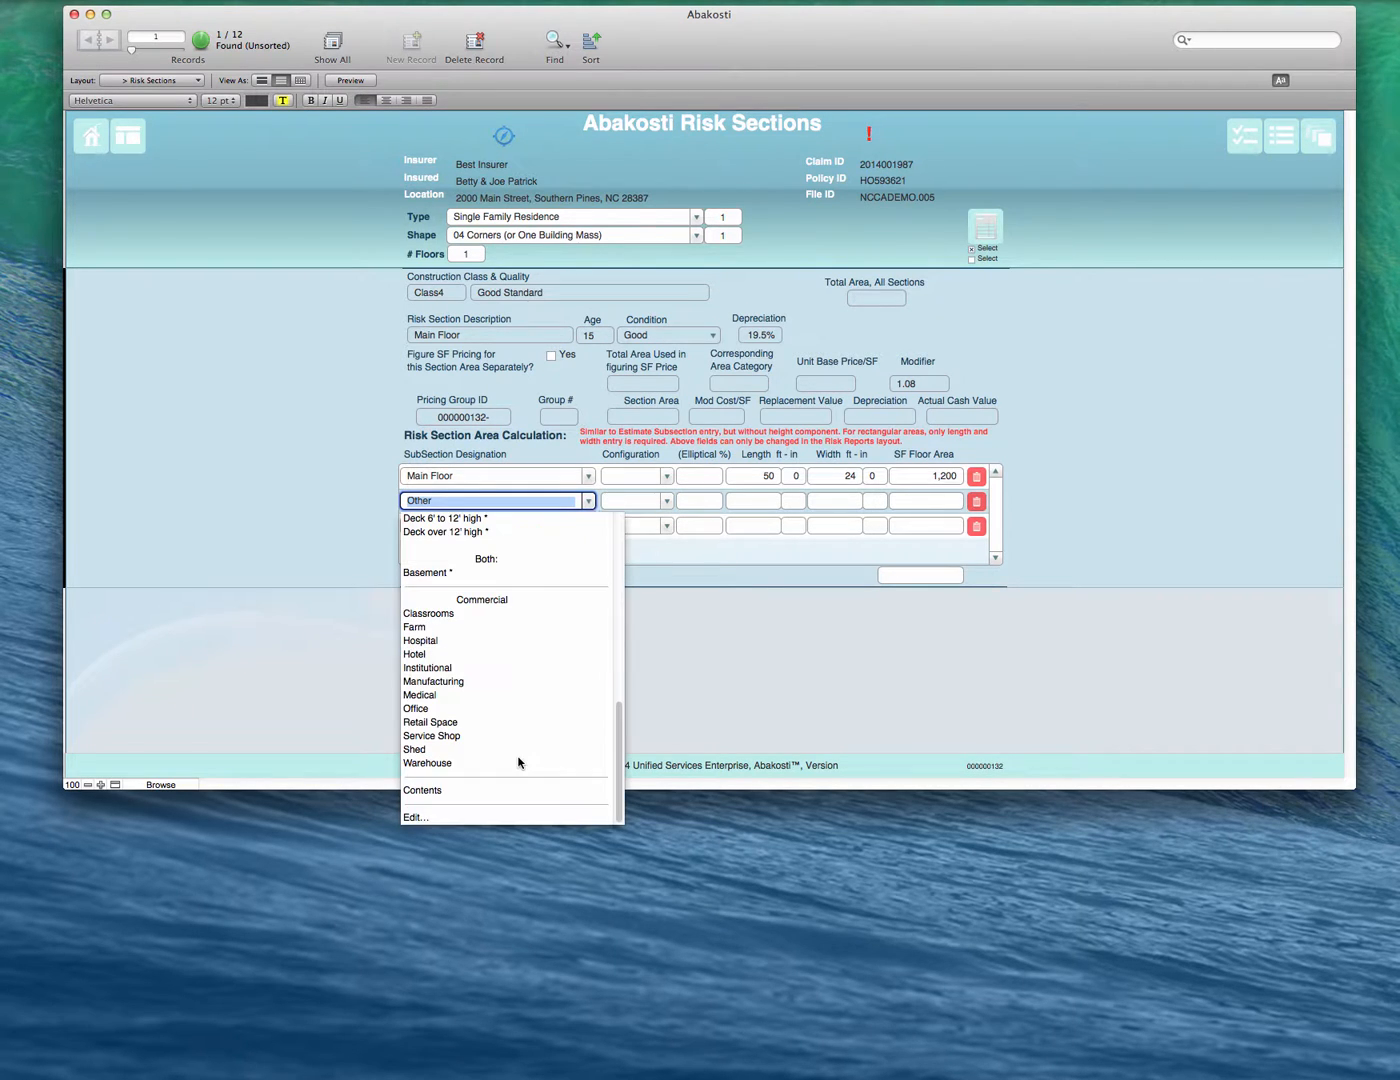
{"action": "left_click", "coordinate": [435, 817]}
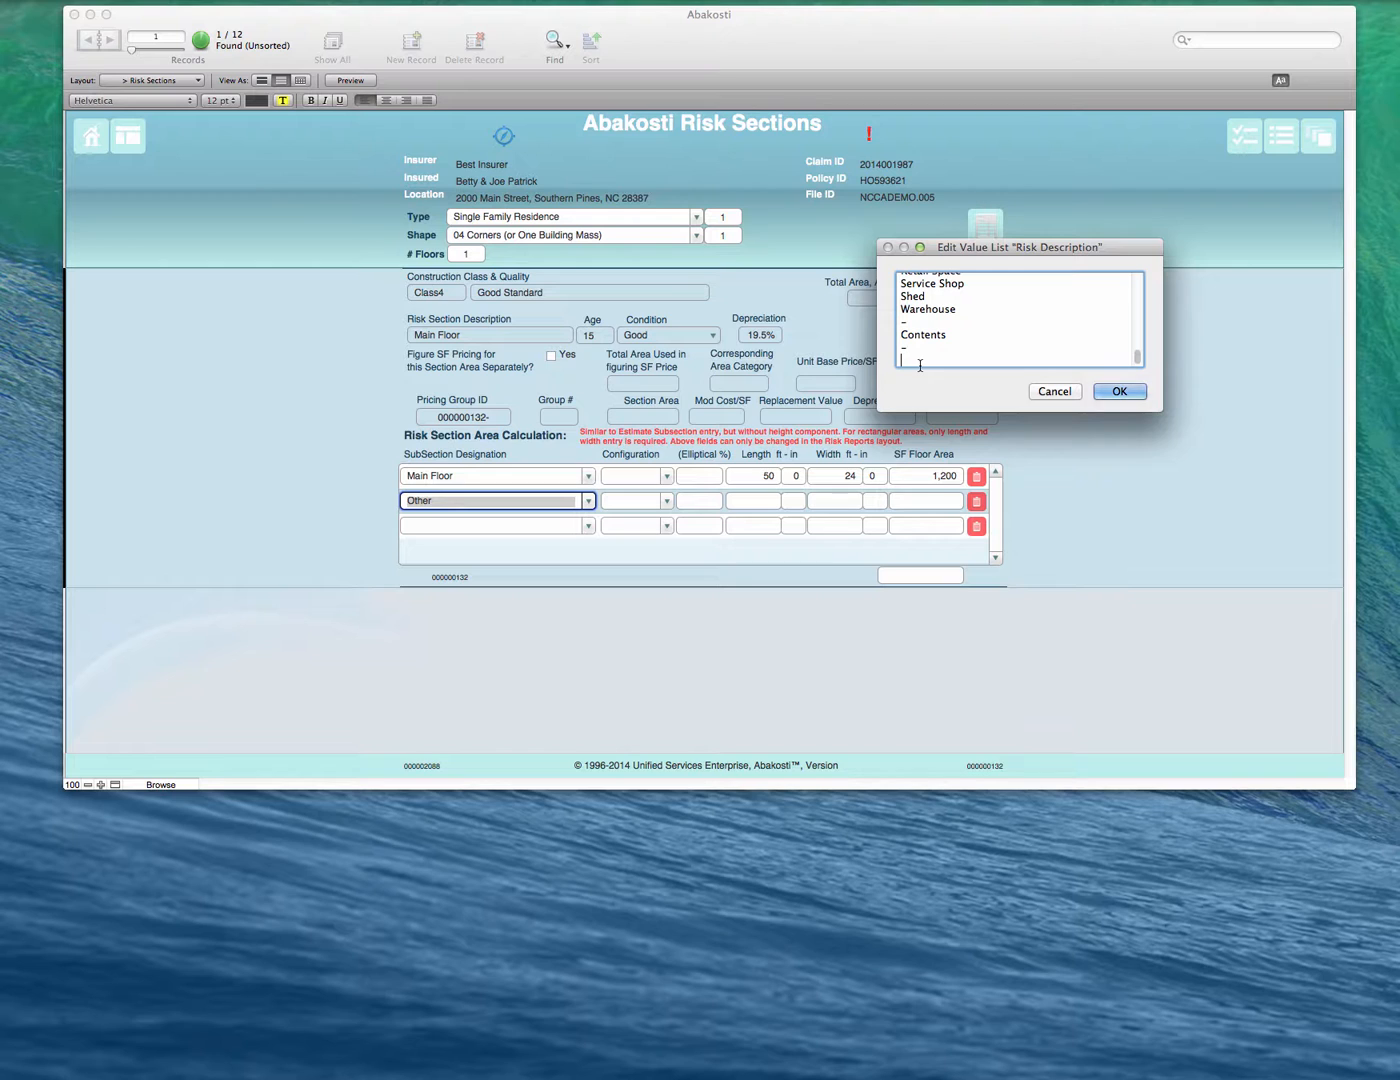
{"action": "type", "text": "Other"}
{"action": "scroll", "coordinate": [920, 365], "scroll_direction": "up", "scroll_amount": 5}
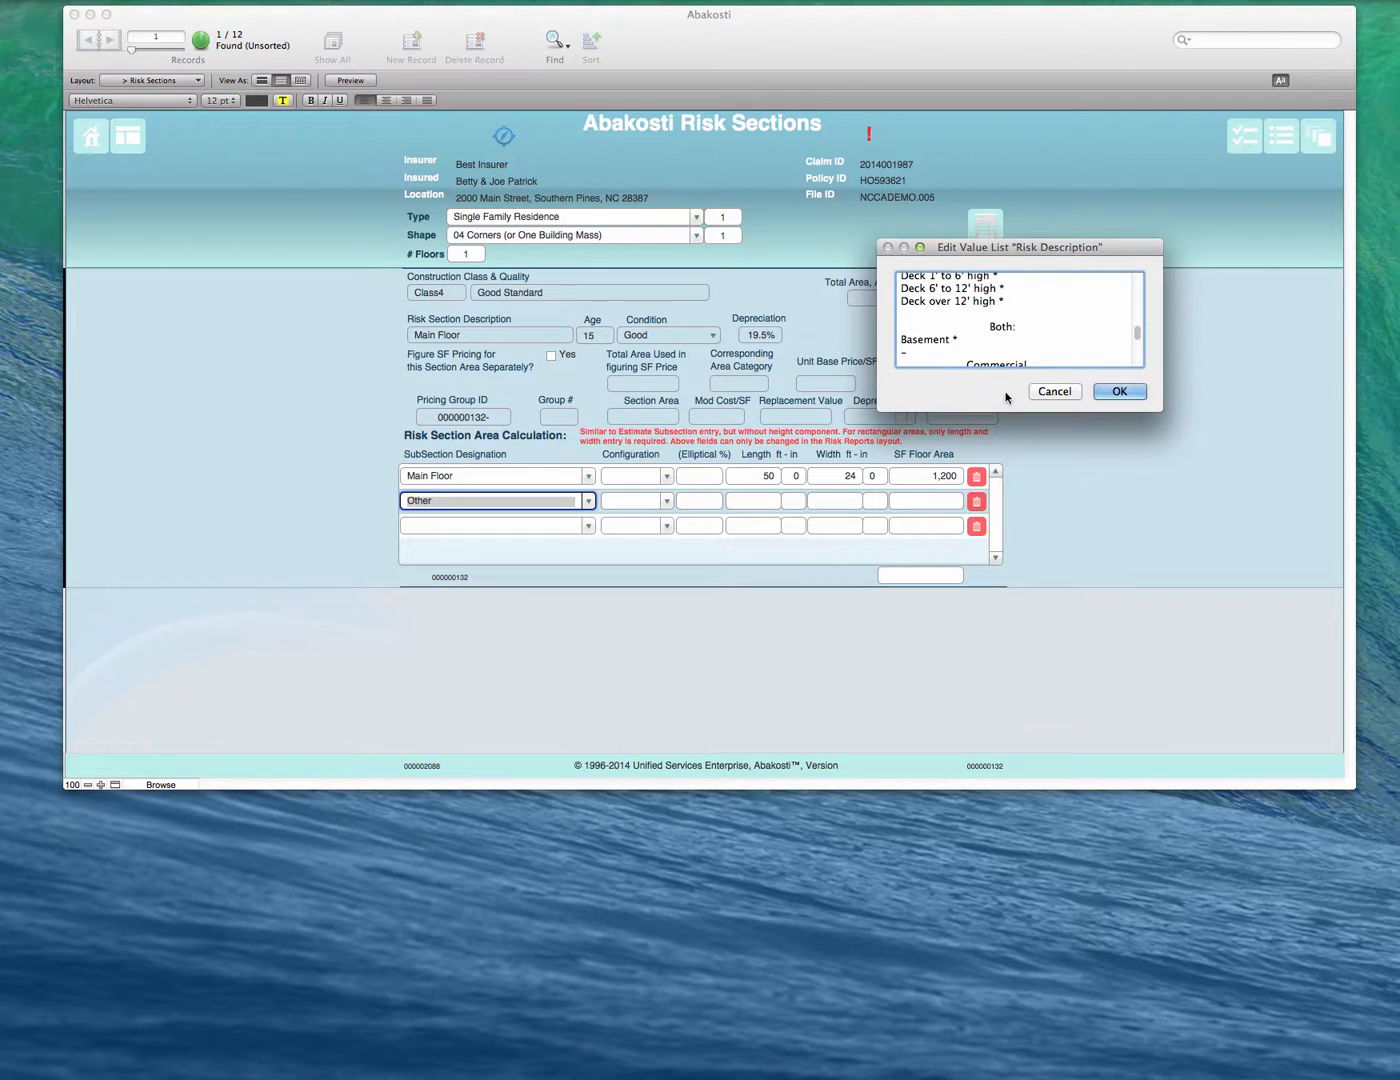
{"action": "left_click", "coordinate": [1116, 389]}
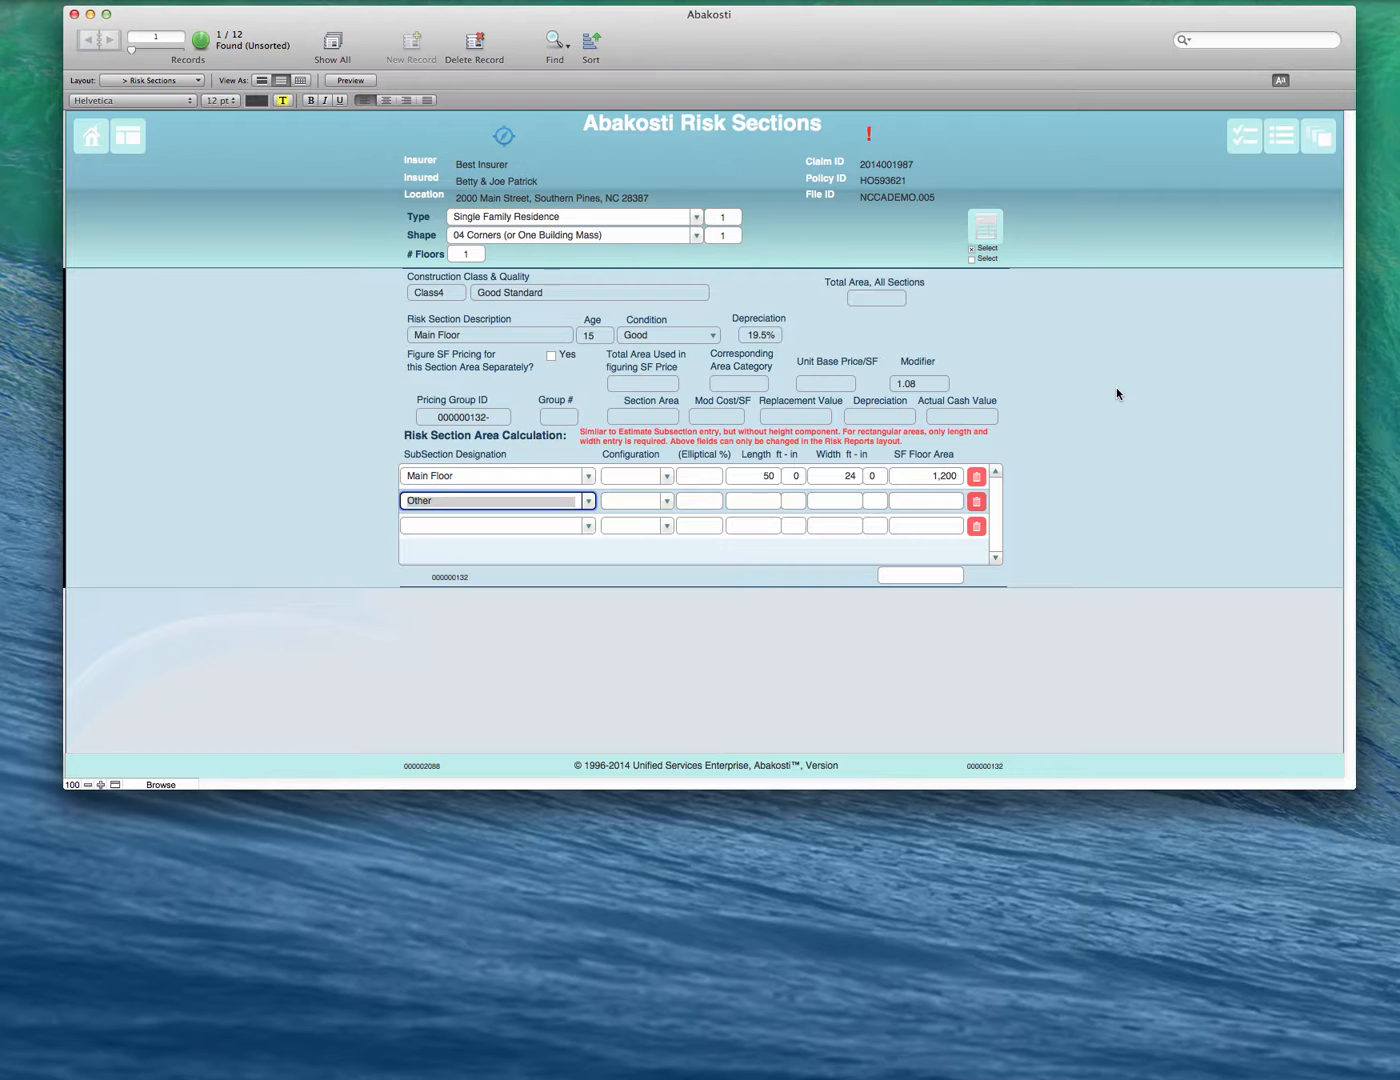
{"action": "left_click", "coordinate": [468, 502]}
{"action": "left_click", "coordinate": [587, 501]}
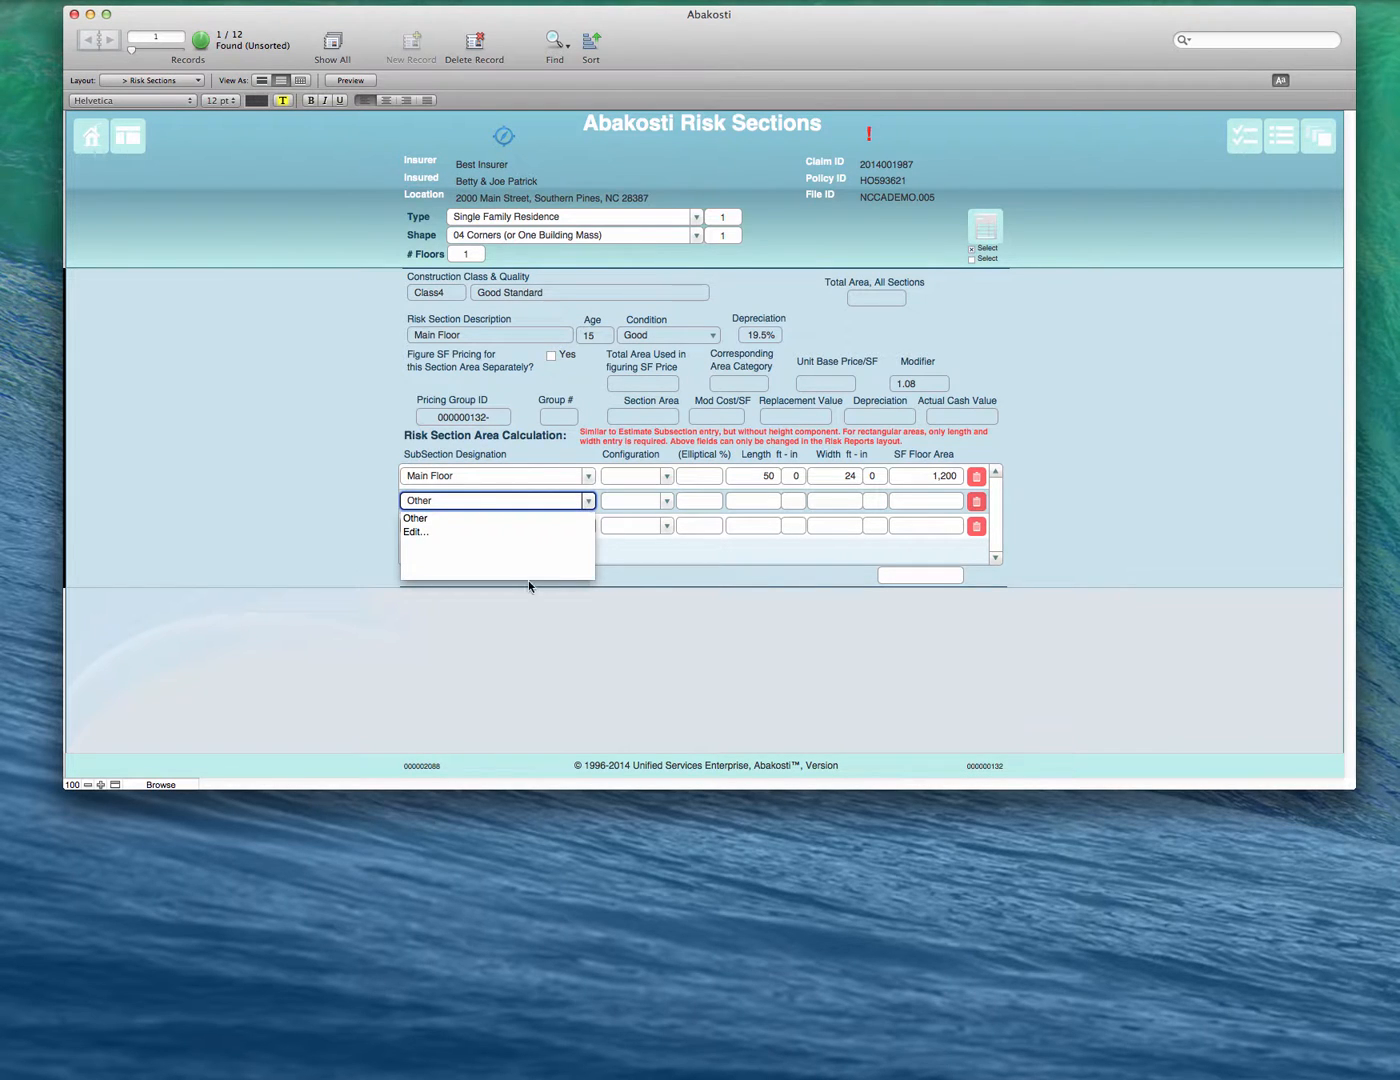
{"action": "left_click", "coordinate": [416, 519]}
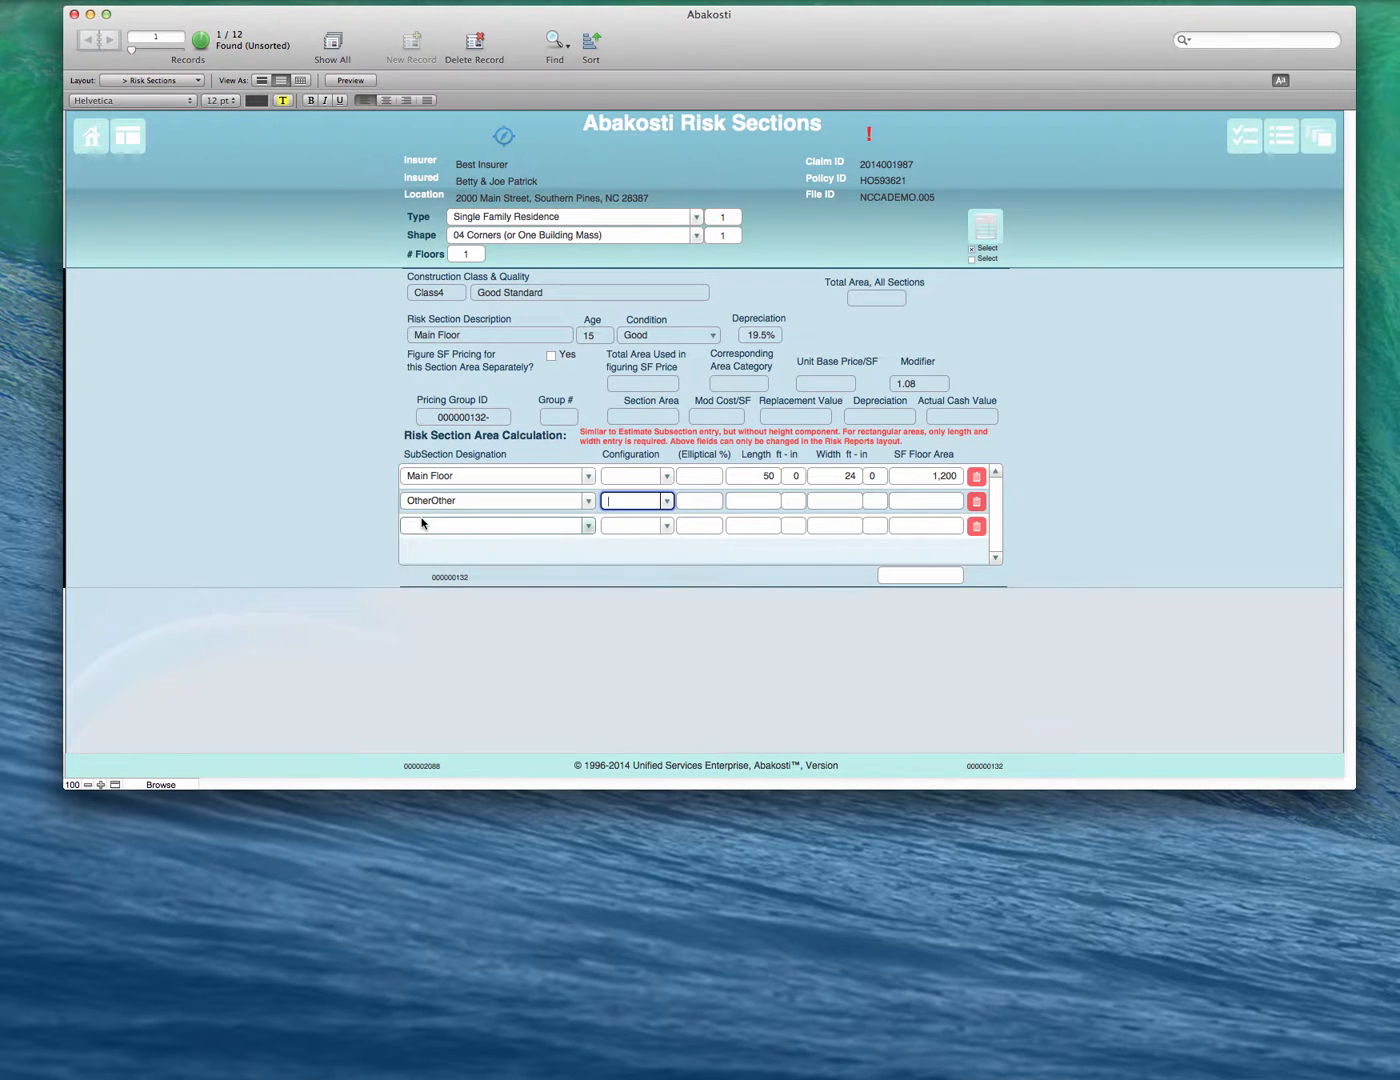
- Replace the second subsection's designation with the custom value "offset"
{"action": "triple_click", "coordinate": [453, 505]}
{"action": "left_click", "coordinate": [587, 501]}
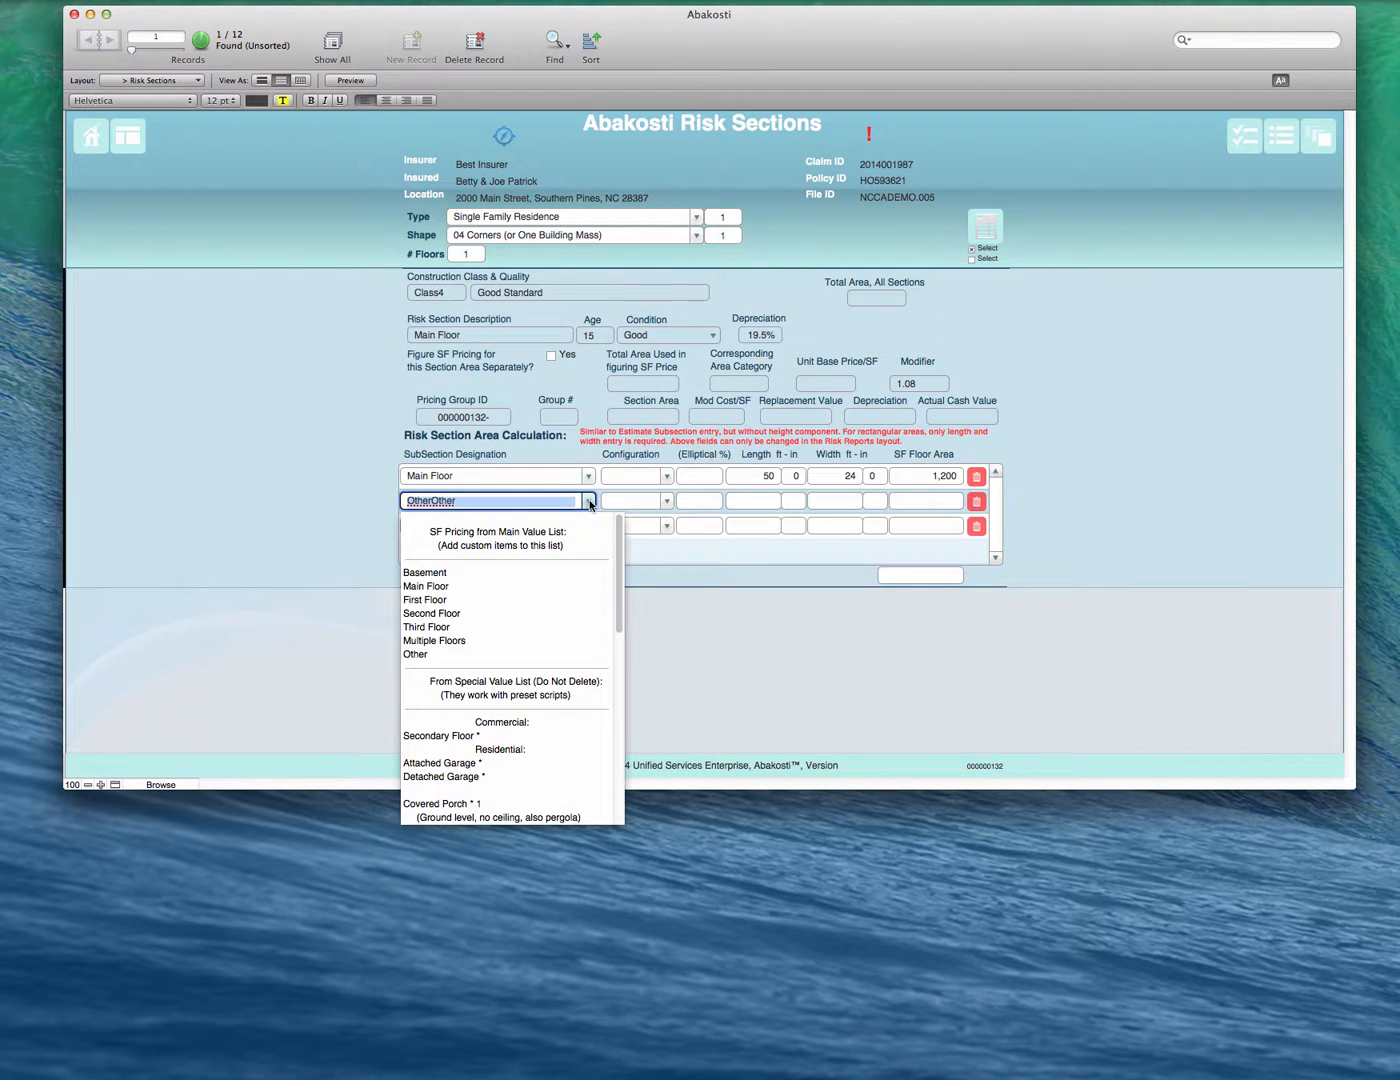
{"action": "scroll", "coordinate": [606, 796], "scroll_direction": "down", "scroll_amount": 10}
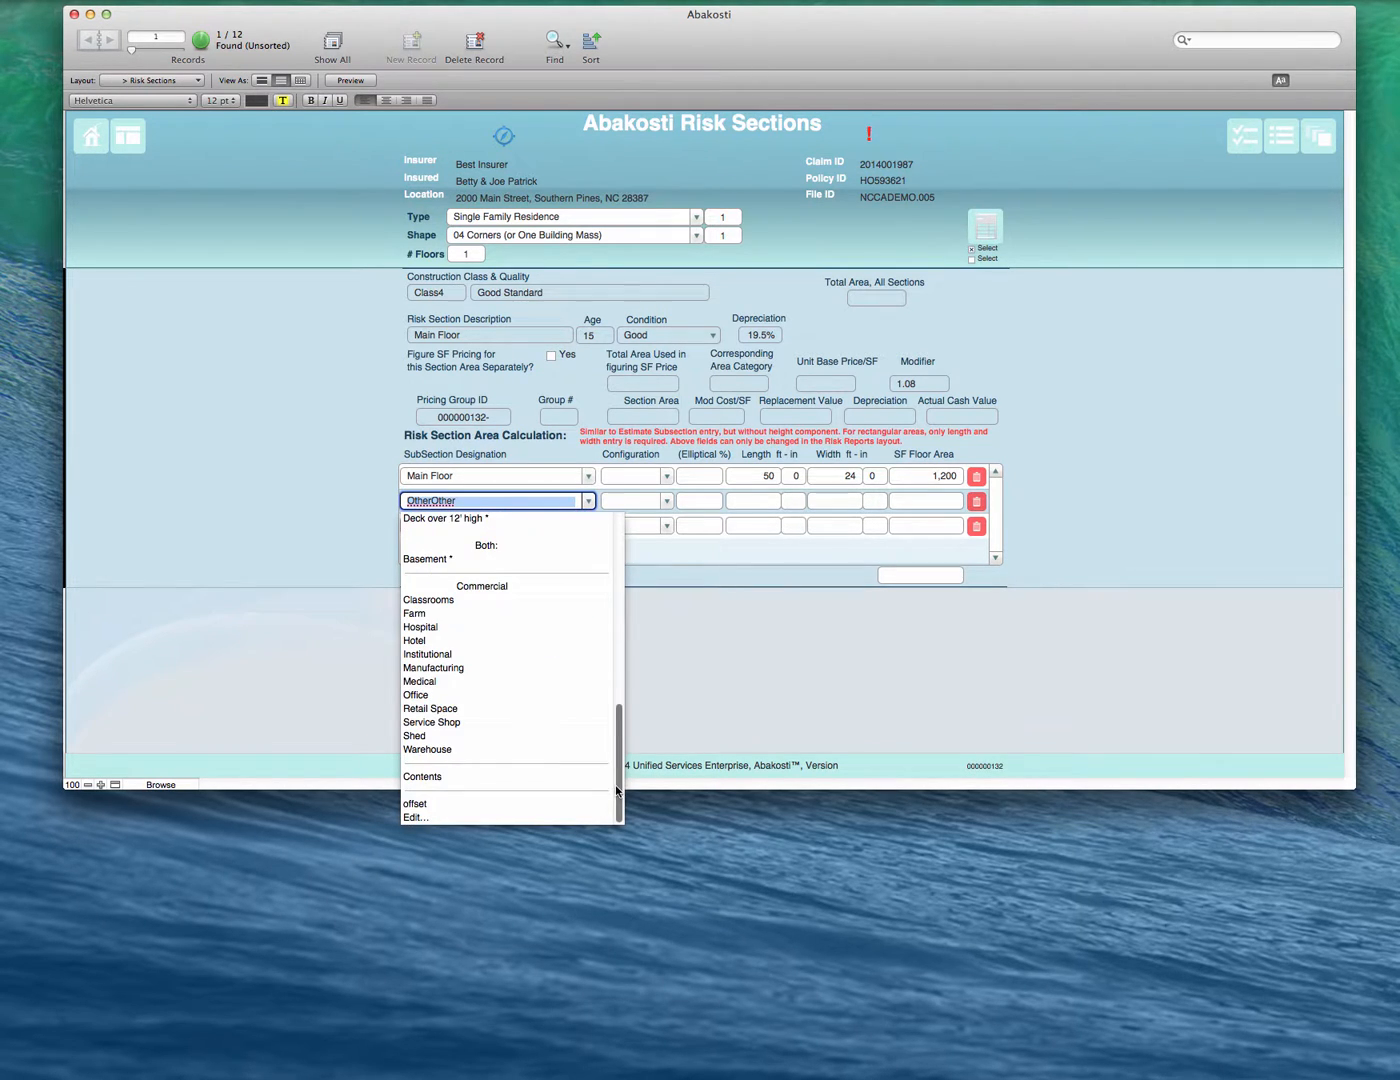
{"action": "key", "text": "Return"}
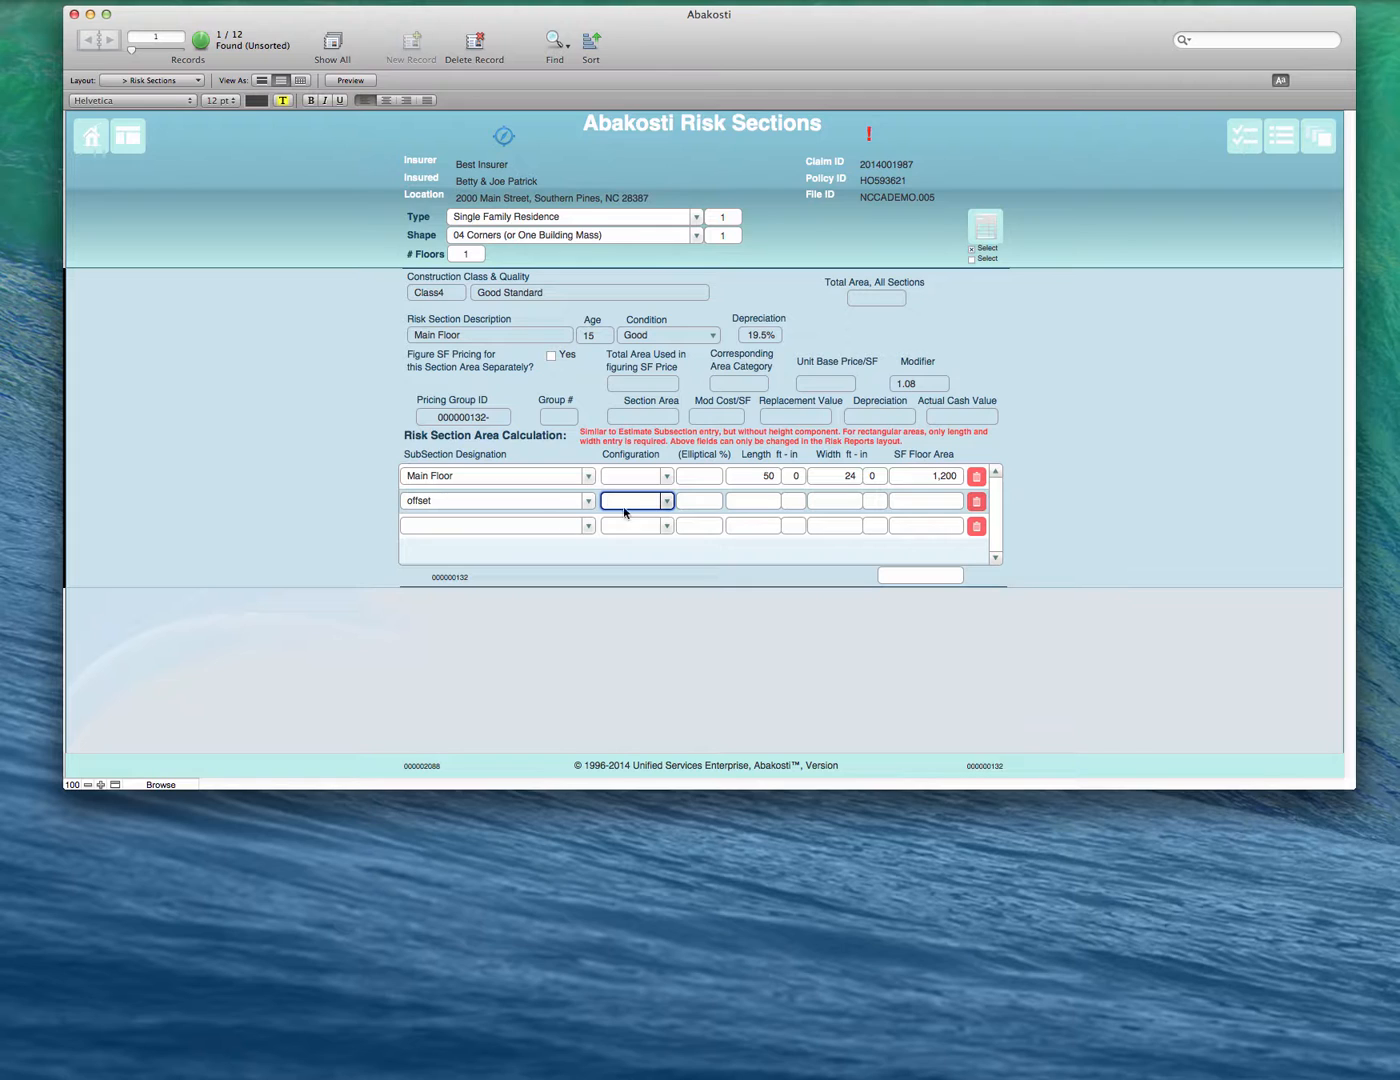
- Enter the offset subsection's length as 16 ft 0 in and width as 12 ft 0 in
{"action": "left_click", "coordinate": [728, 507]}
{"action": "type", "text": "16"}
{"action": "key", "text": "Tab"}
{"action": "type", "text": "0"}
{"action": "key", "text": "Tab"}
{"action": "type", "text": "12"}
{"action": "key", "text": "Tab"}
{"action": "type", "text": "0"}
{"action": "key", "text": "Tab"}
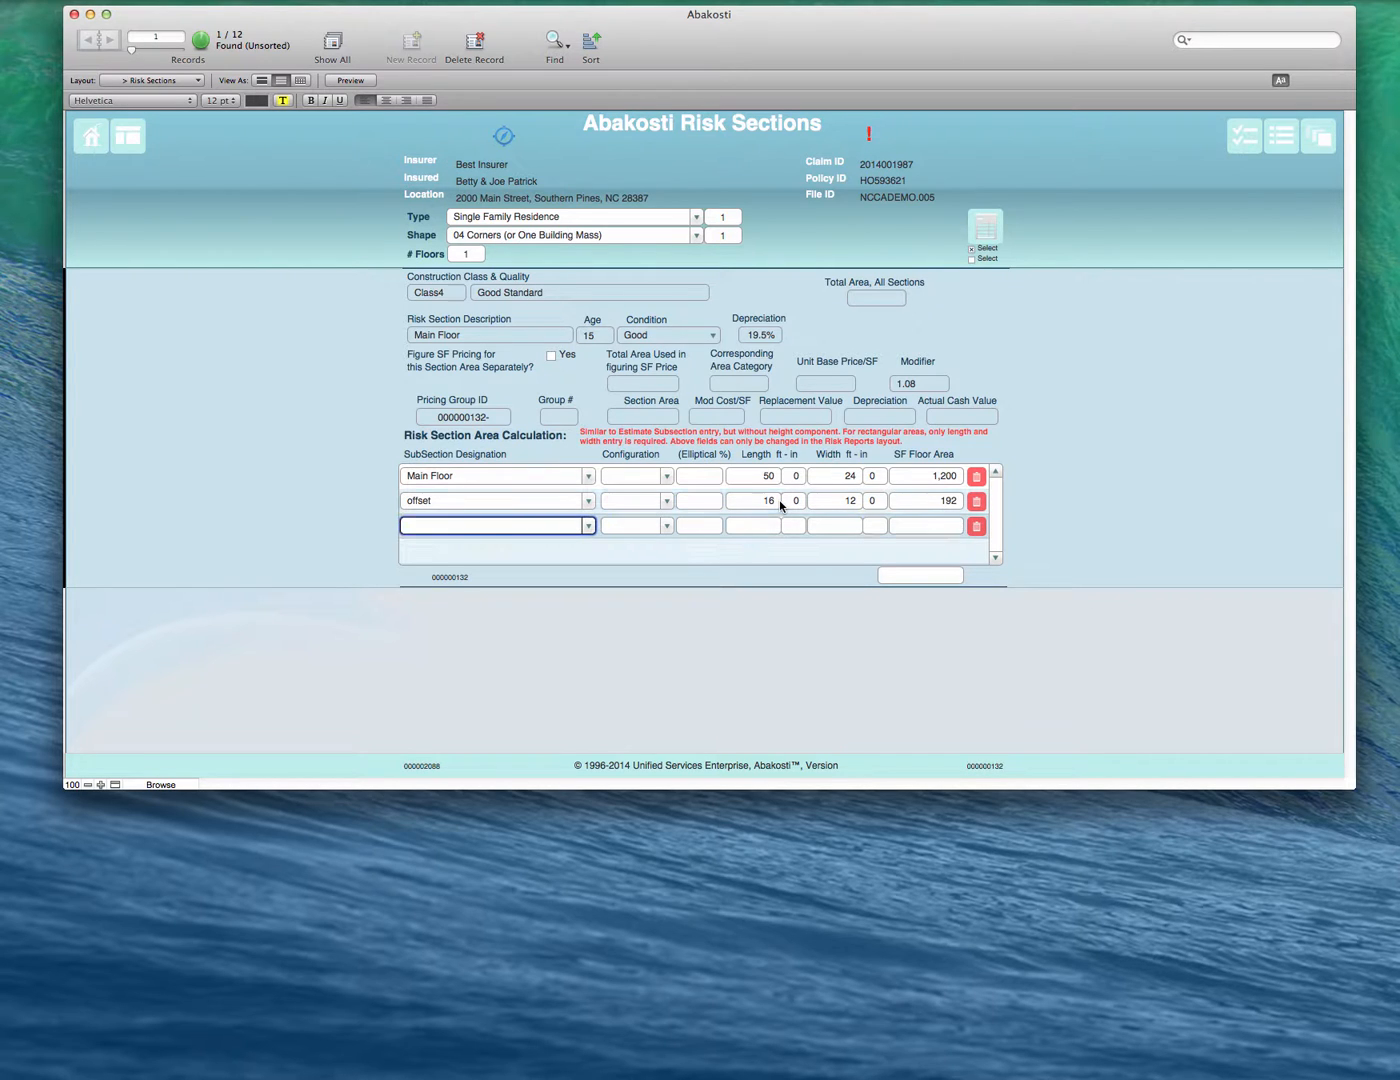
- Commit the subsection areas and return to the risk report to calculate the Main Floor valuation
{"action": "left_click", "coordinate": [1117, 508]}
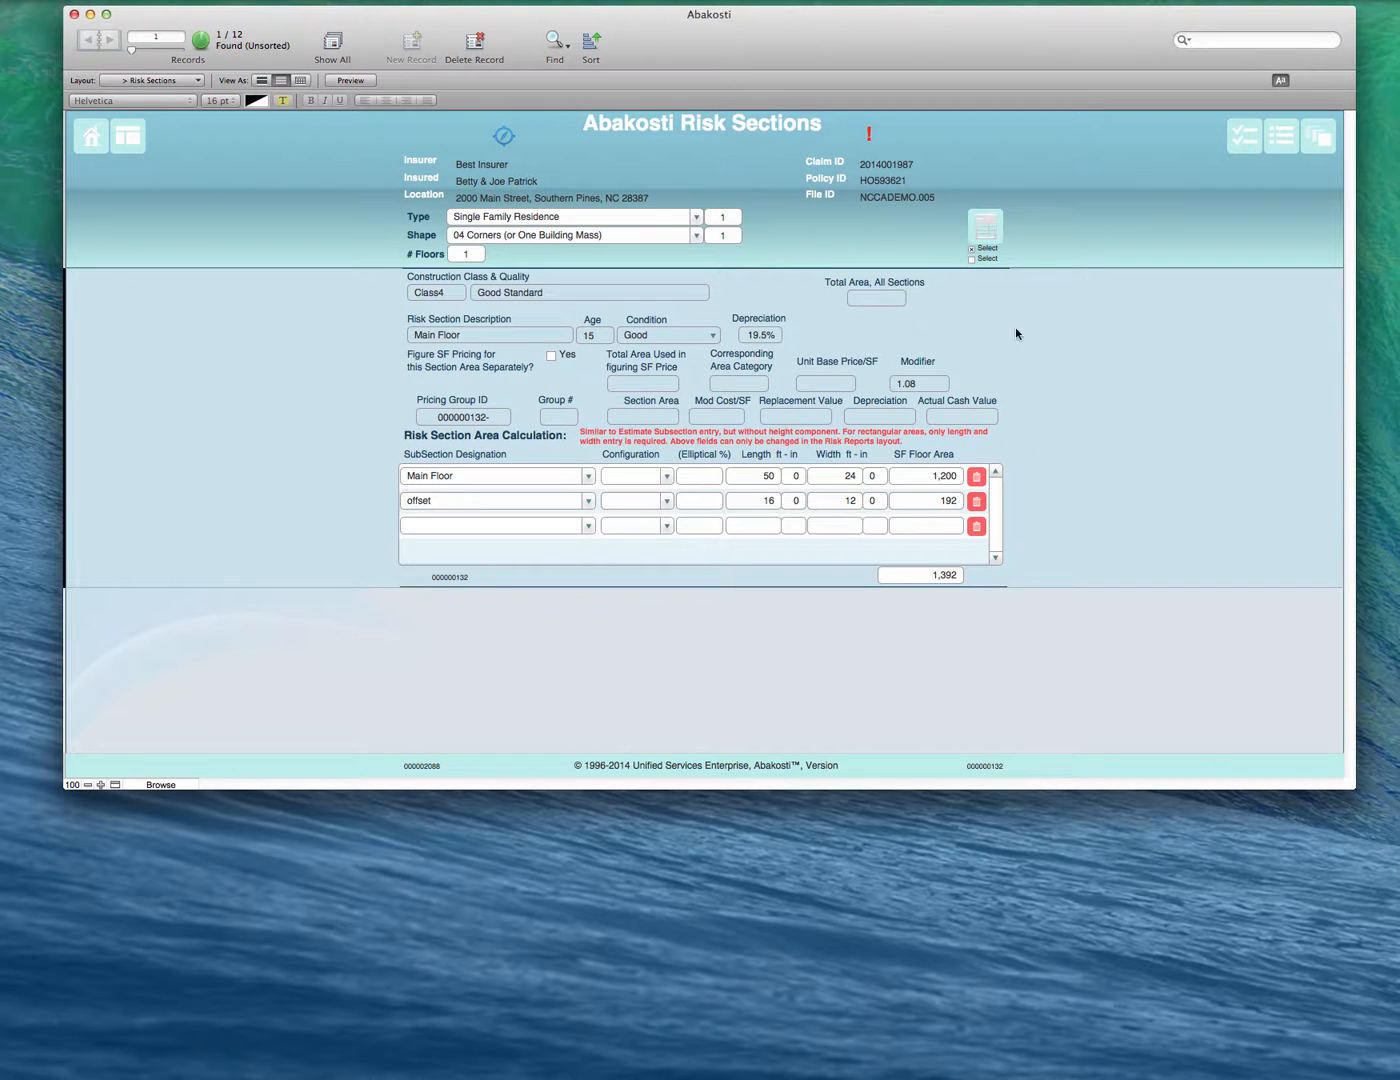
{"action": "left_click", "coordinate": [986, 227]}
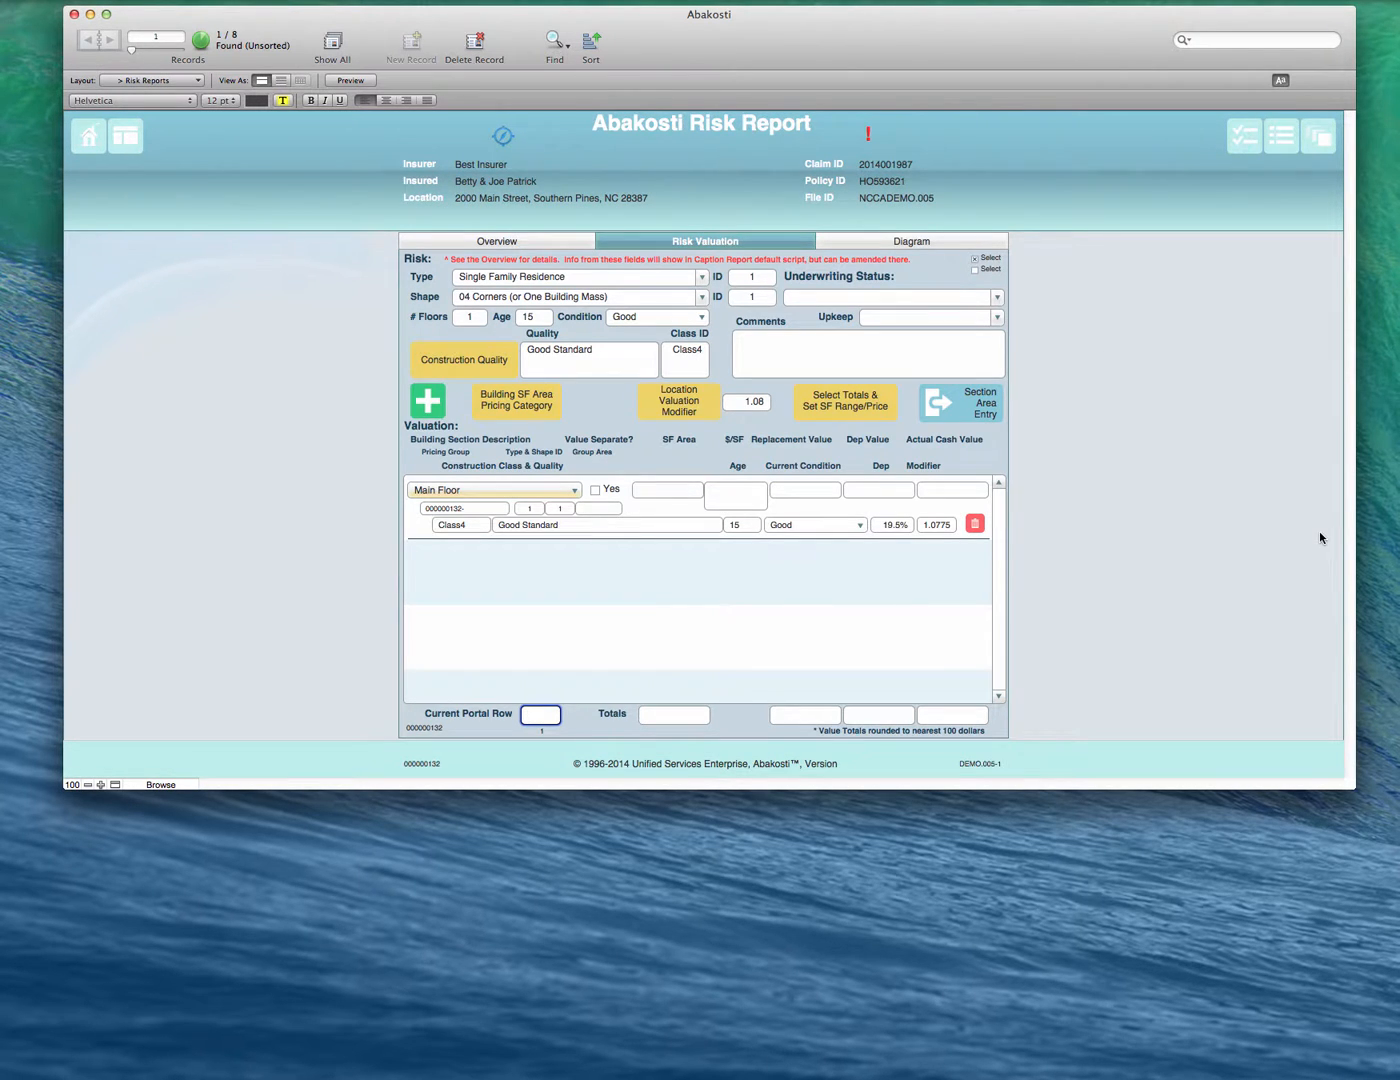
{"action": "left_click", "coordinate": [808, 597]}
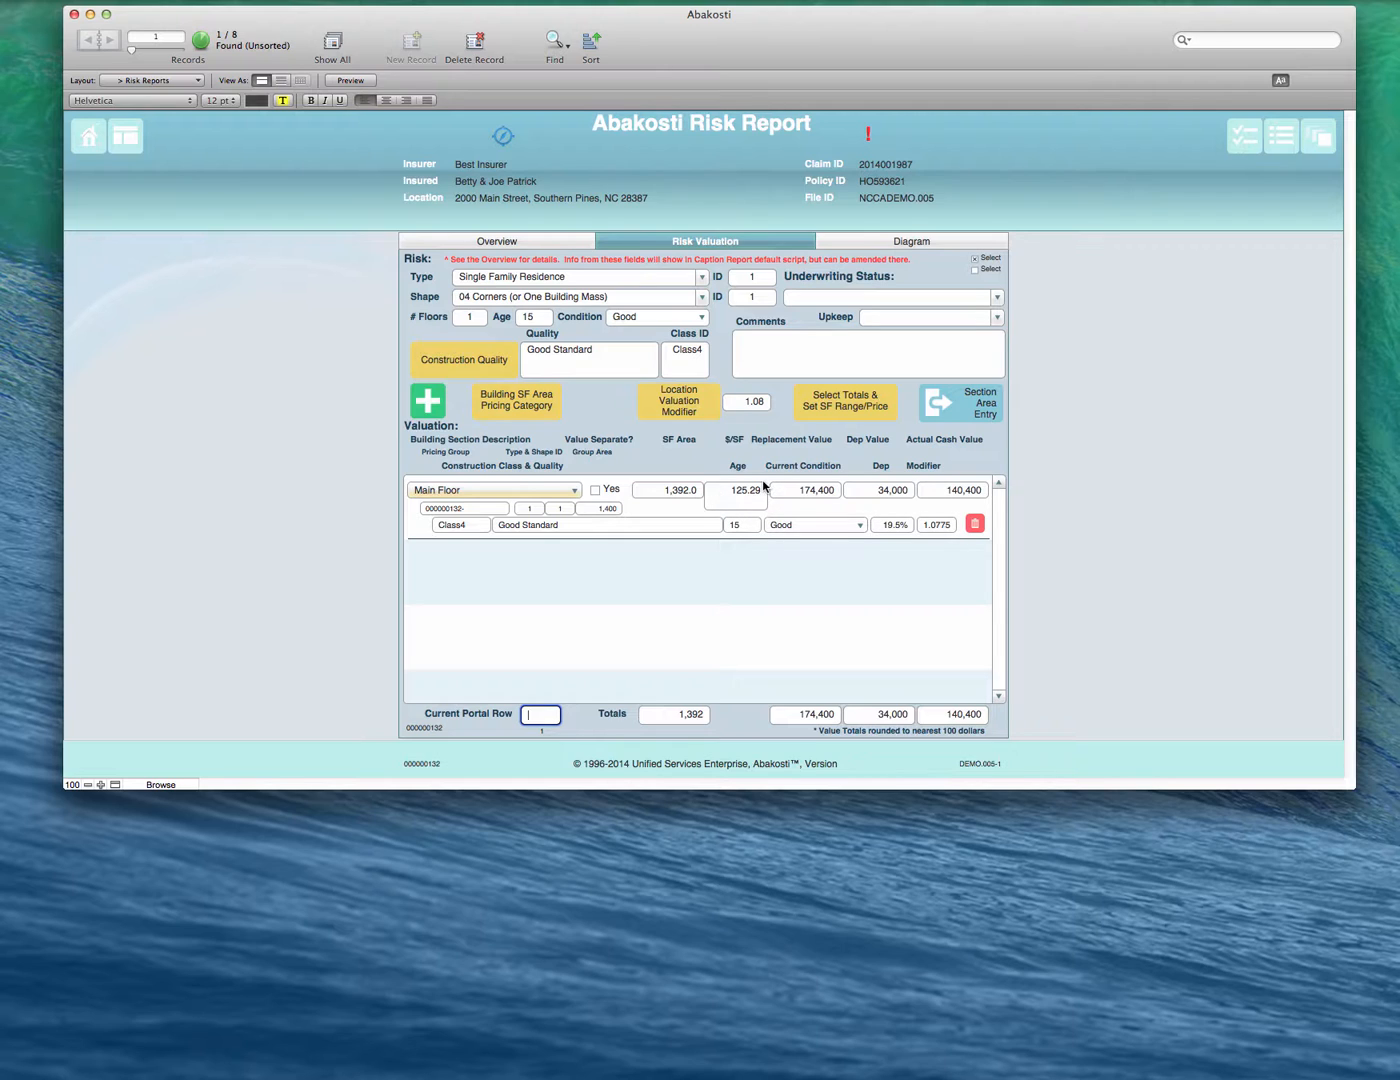
- Override the Main Floor's depreciation rate with .15
{"action": "left_click", "coordinate": [908, 525]}
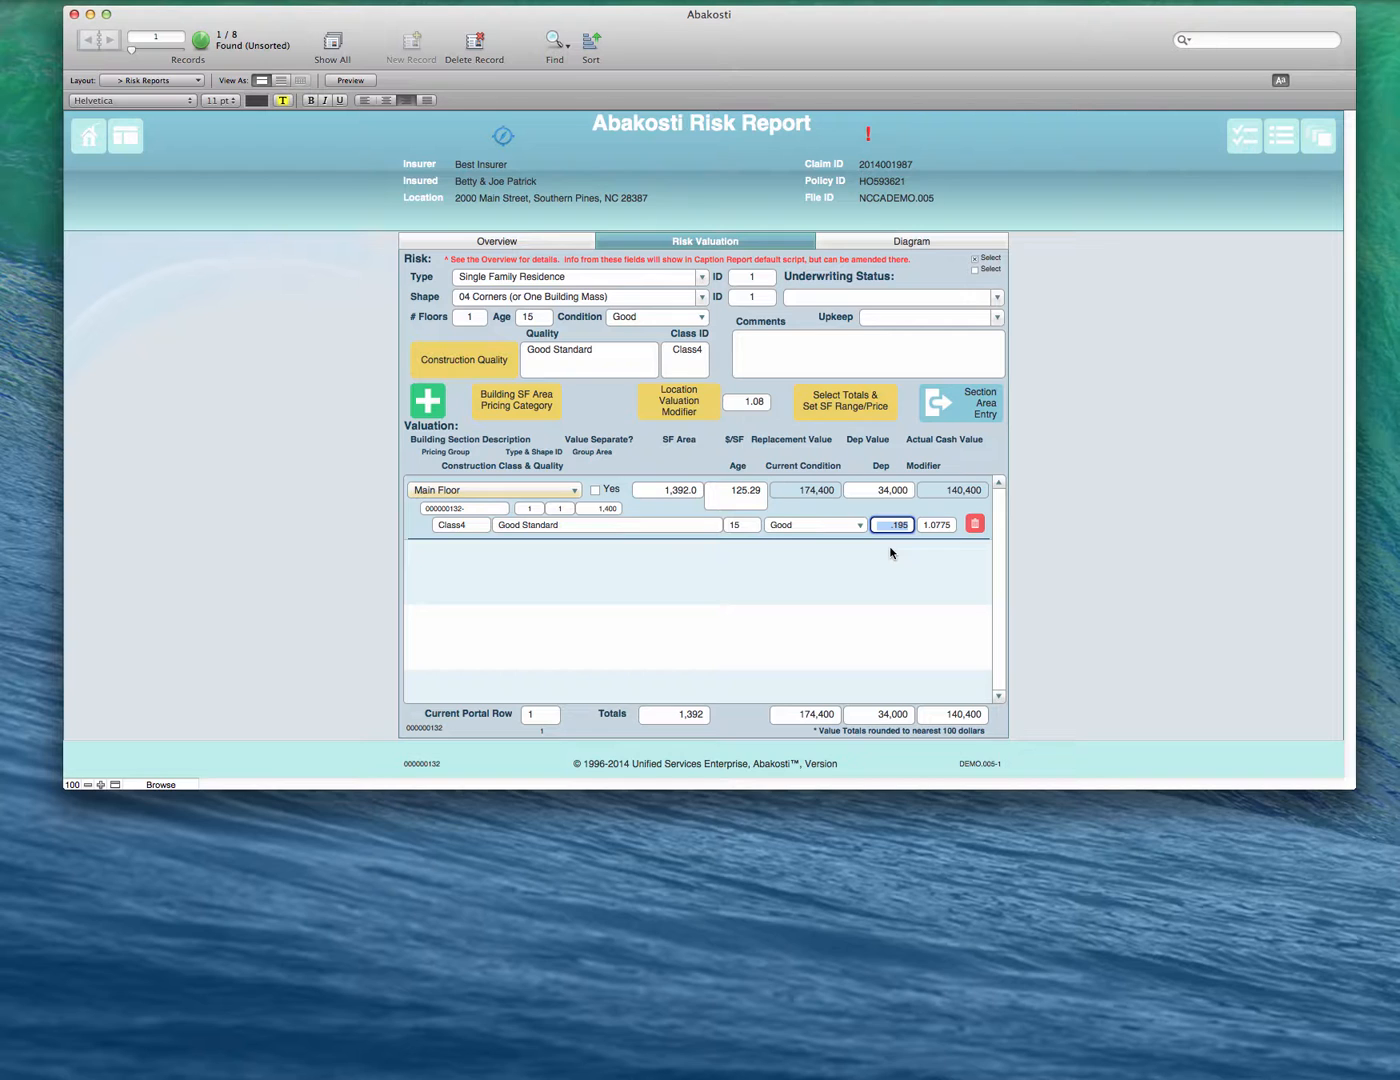
{"action": "key", "text": "BackSpace"}
{"action": "type", "text": ".15"}
{"action": "left_click", "coordinate": [897, 547]}
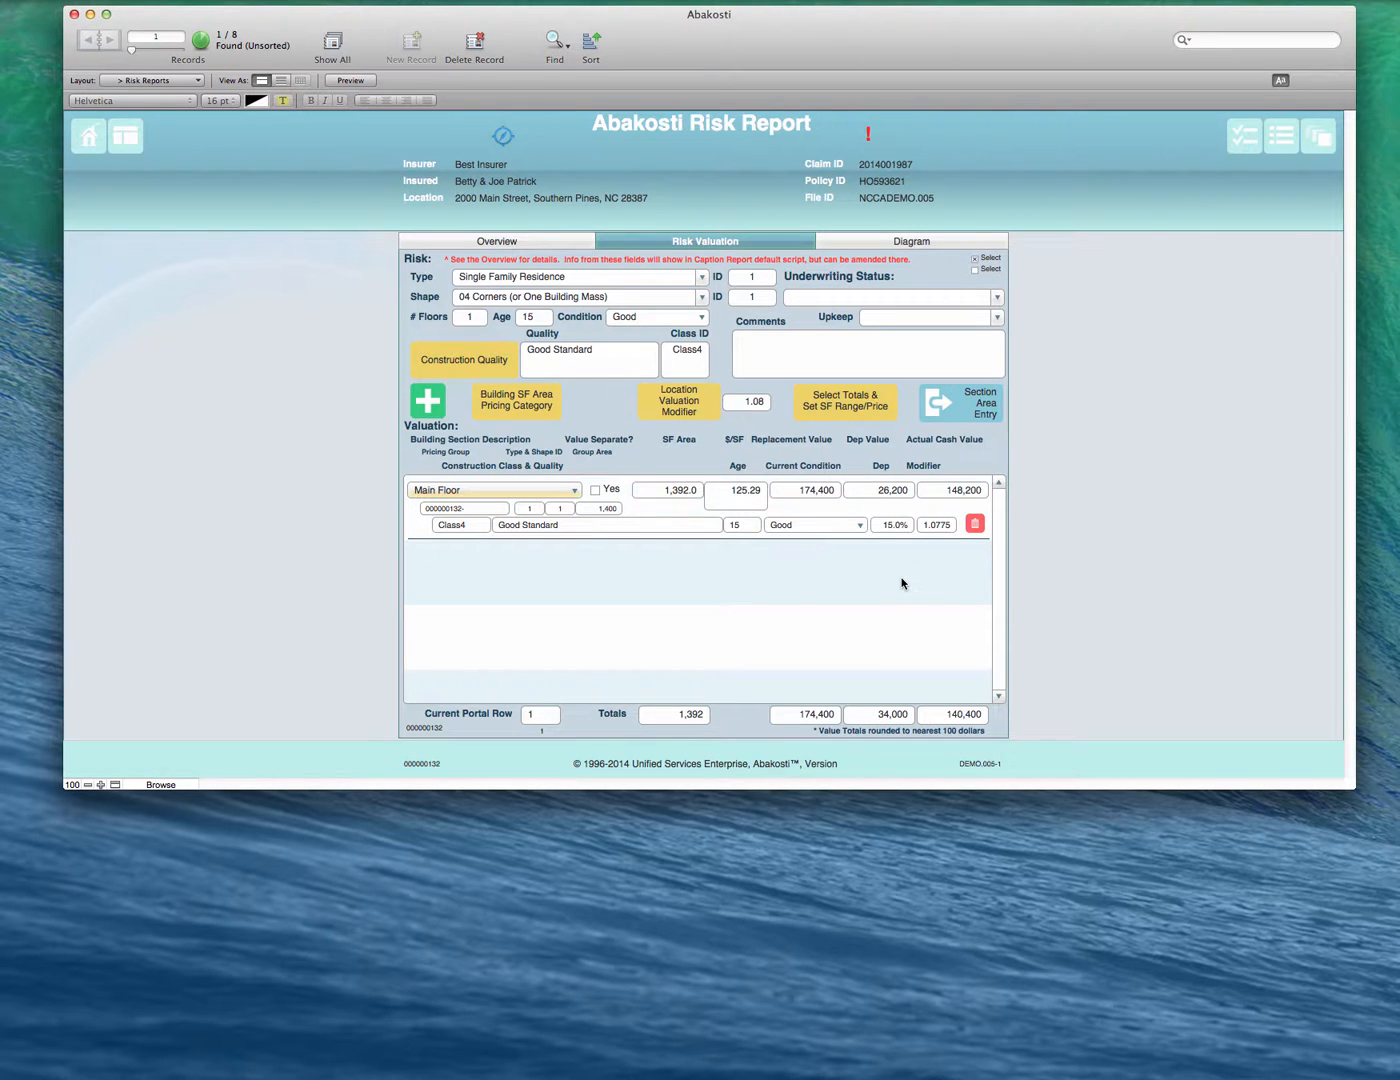
- Set the Main Floor's depreciation rate to .20 in the valuation row
{"action": "left_click", "coordinate": [898, 525]}
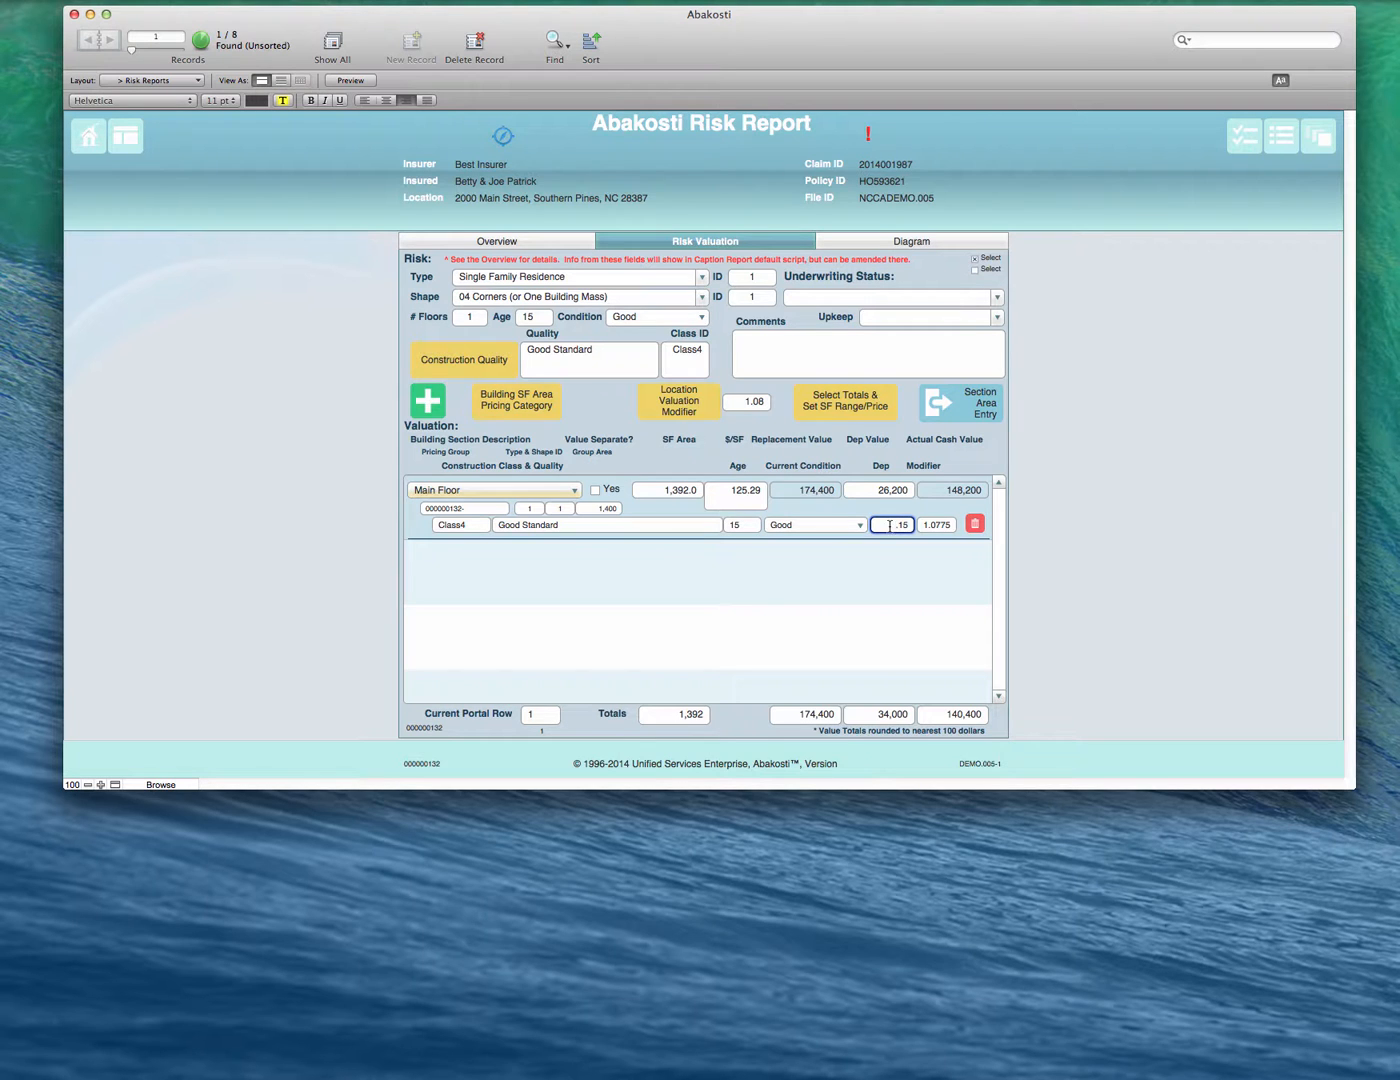
{"action": "key", "text": "BackSpace"}
{"action": "key", "text": "BackSpace"}
{"action": "key", "text": "BackSpace"}
{"action": "type", "text": ".20"}
{"action": "left_click", "coordinate": [916, 522]}
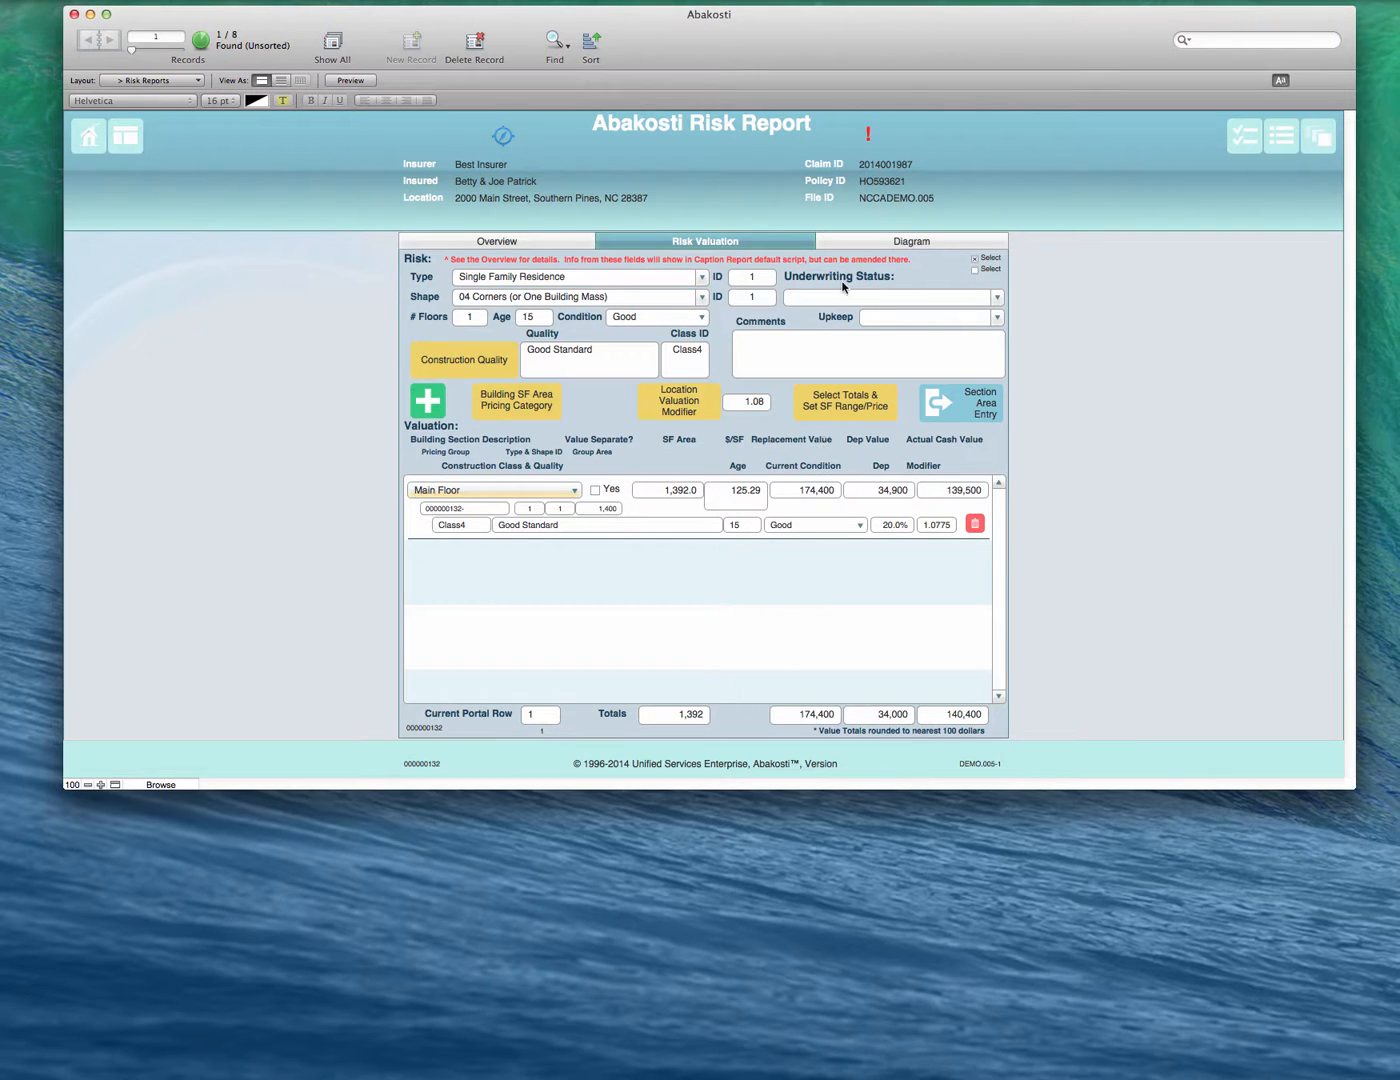
- Examine the risk report's diagram page, review the valuation once more and return to the Reporter's list of risk items
{"action": "left_click", "coordinate": [862, 248]}
{"action": "left_click", "coordinate": [748, 423]}
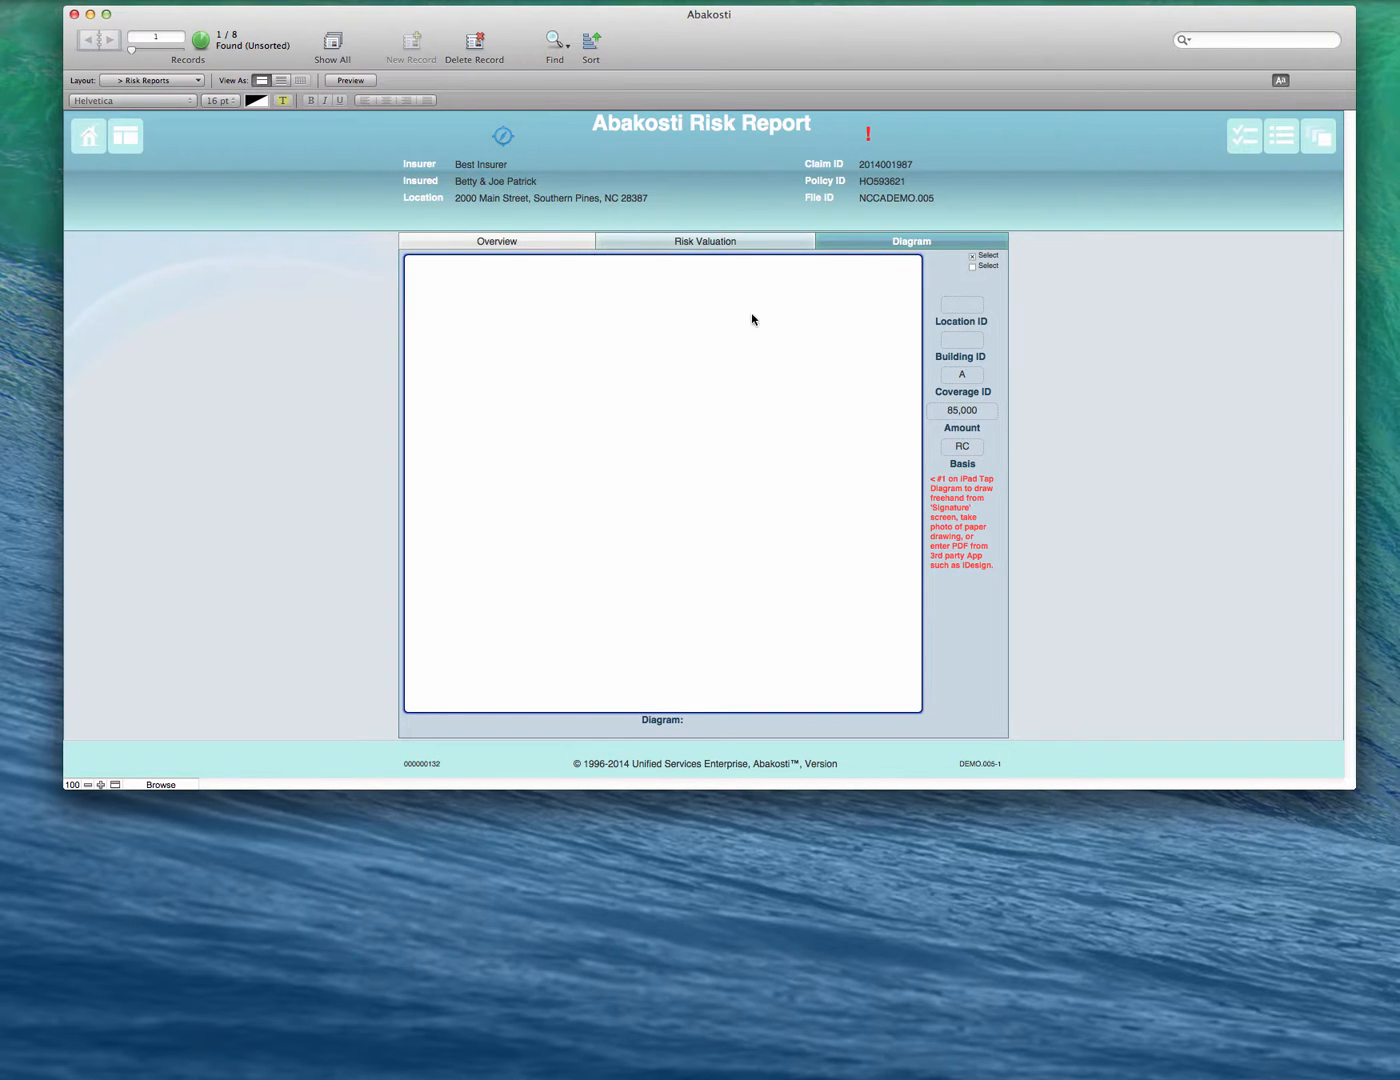
{"action": "left_click", "coordinate": [729, 242]}
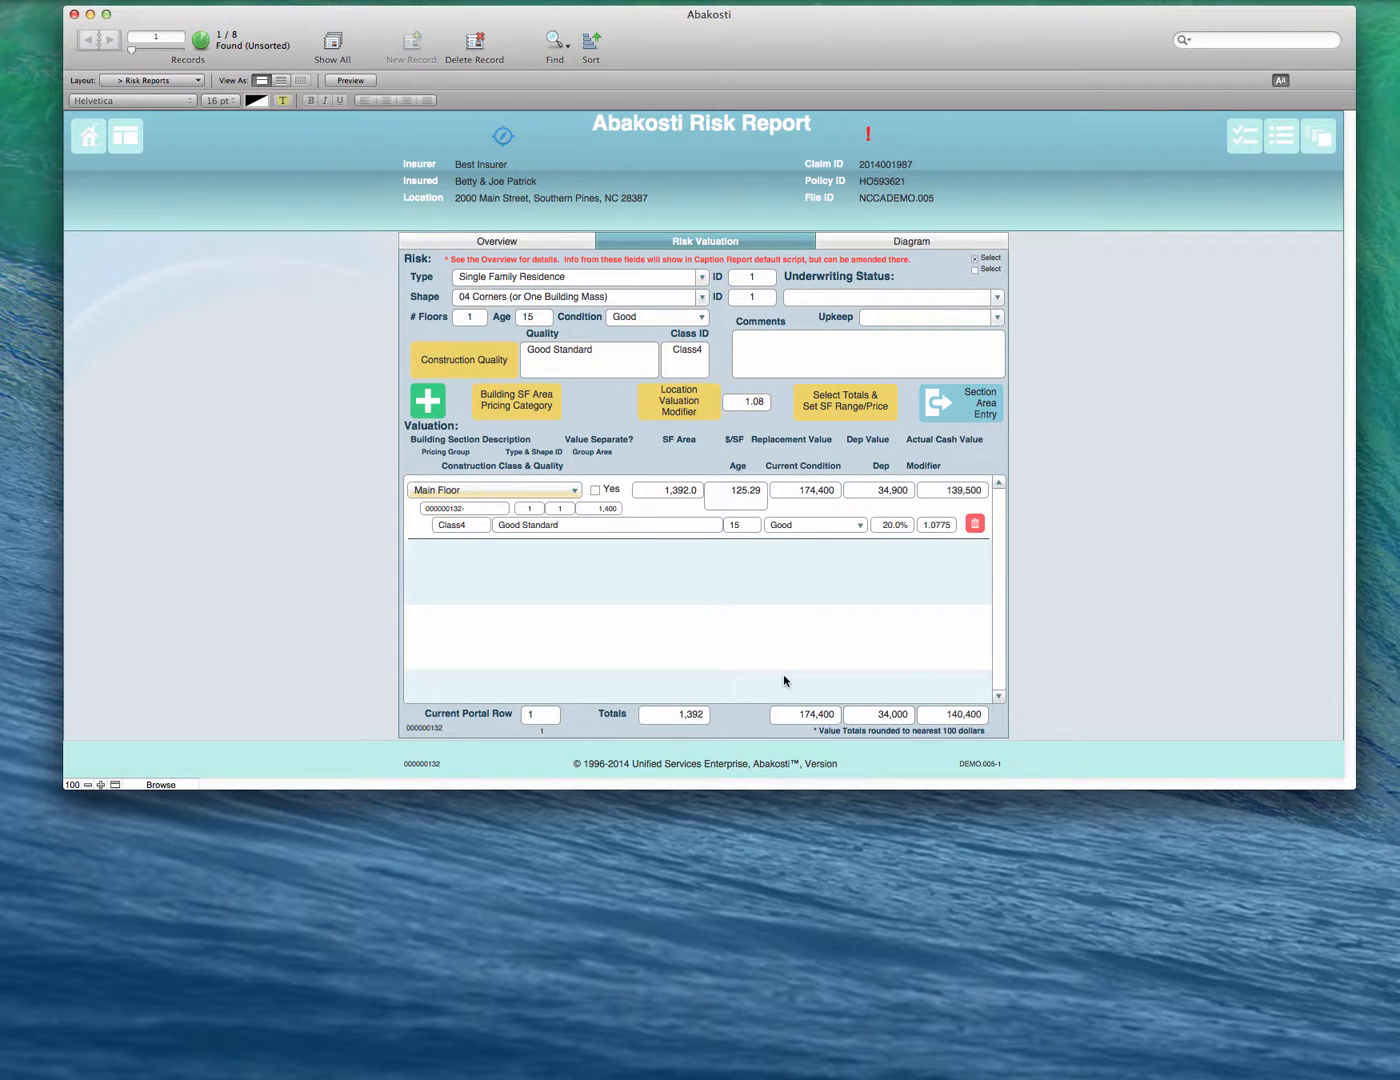
{"action": "left_click", "coordinate": [1319, 138]}
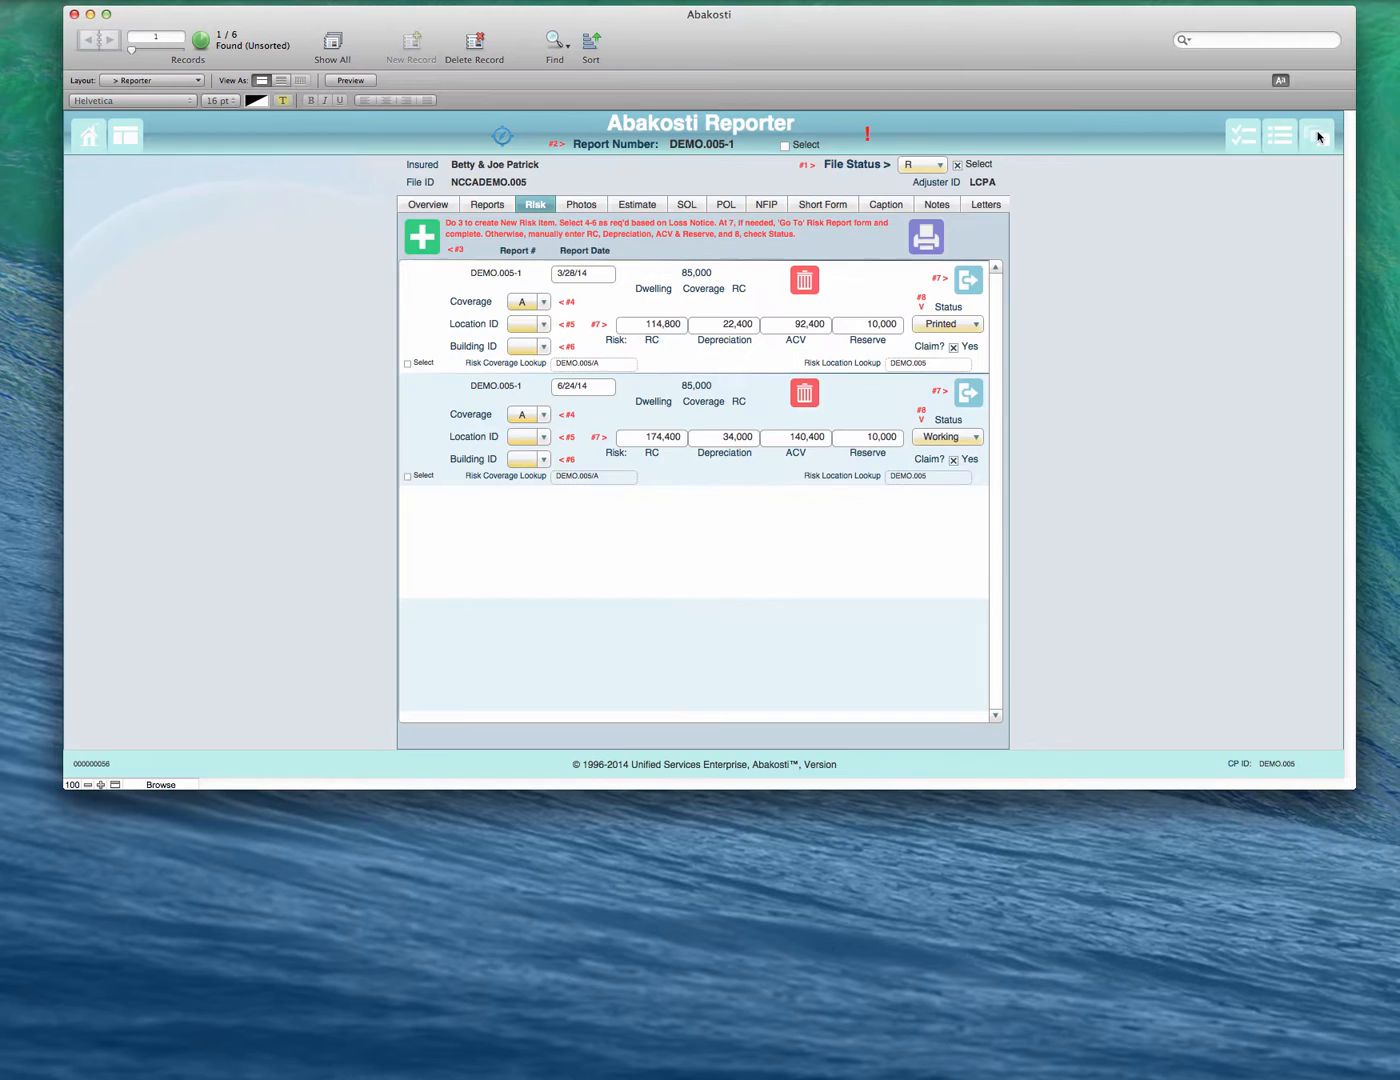
- Delete the 6/24/14 risk item and open the risk report of the 3/28/14 item
{"action": "left_click", "coordinate": [803, 391]}
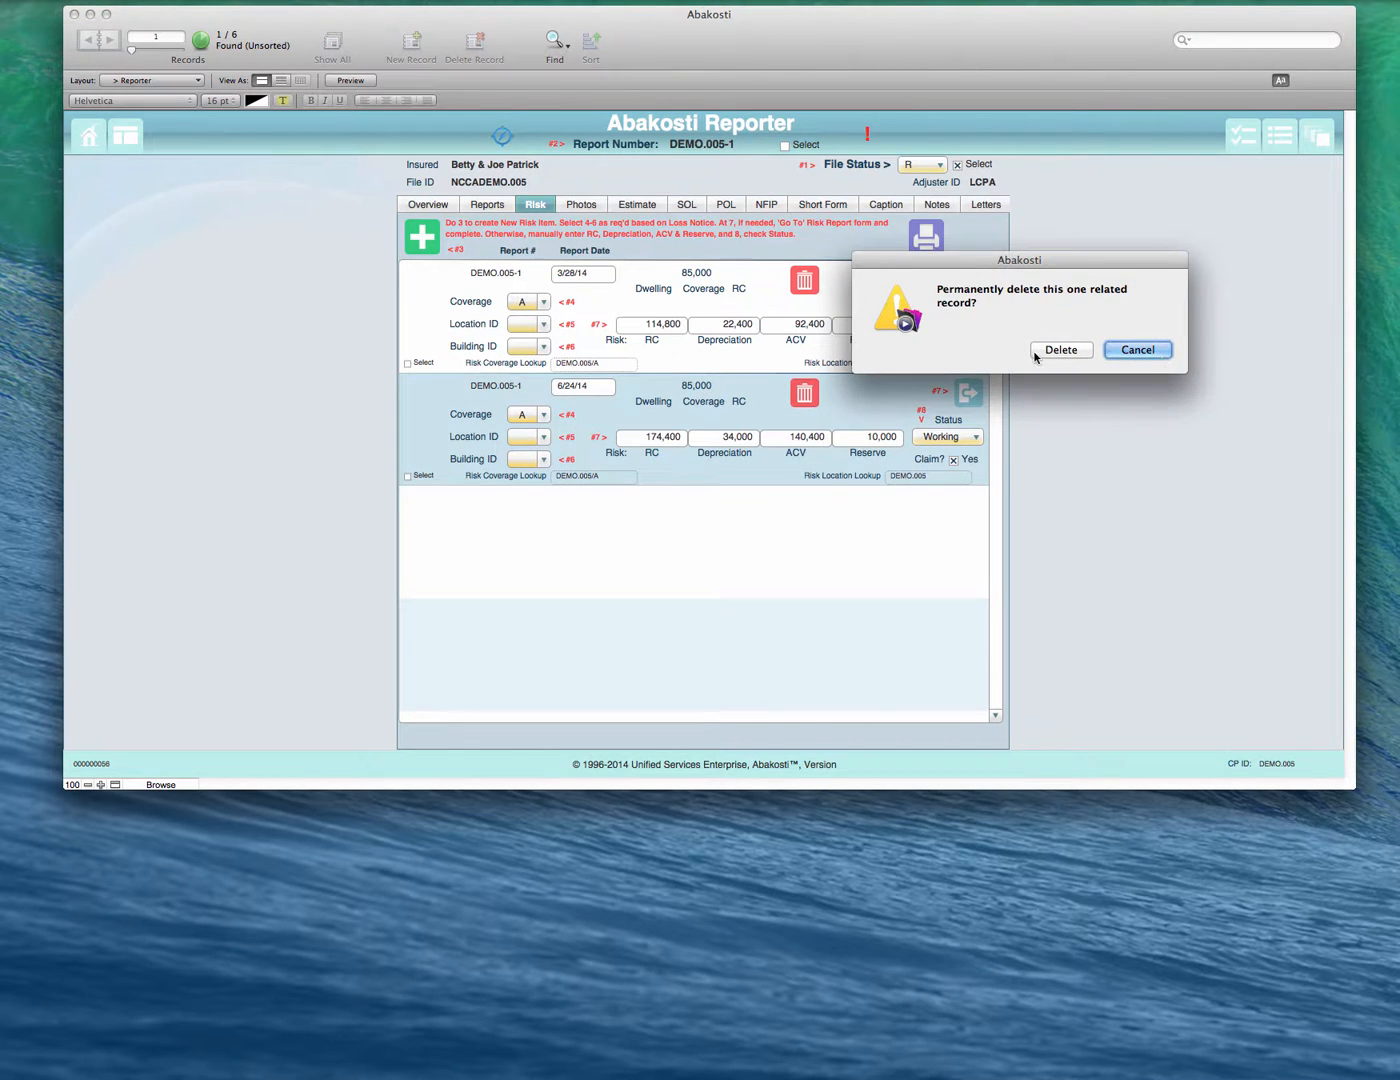
{"action": "left_click", "coordinate": [1052, 350]}
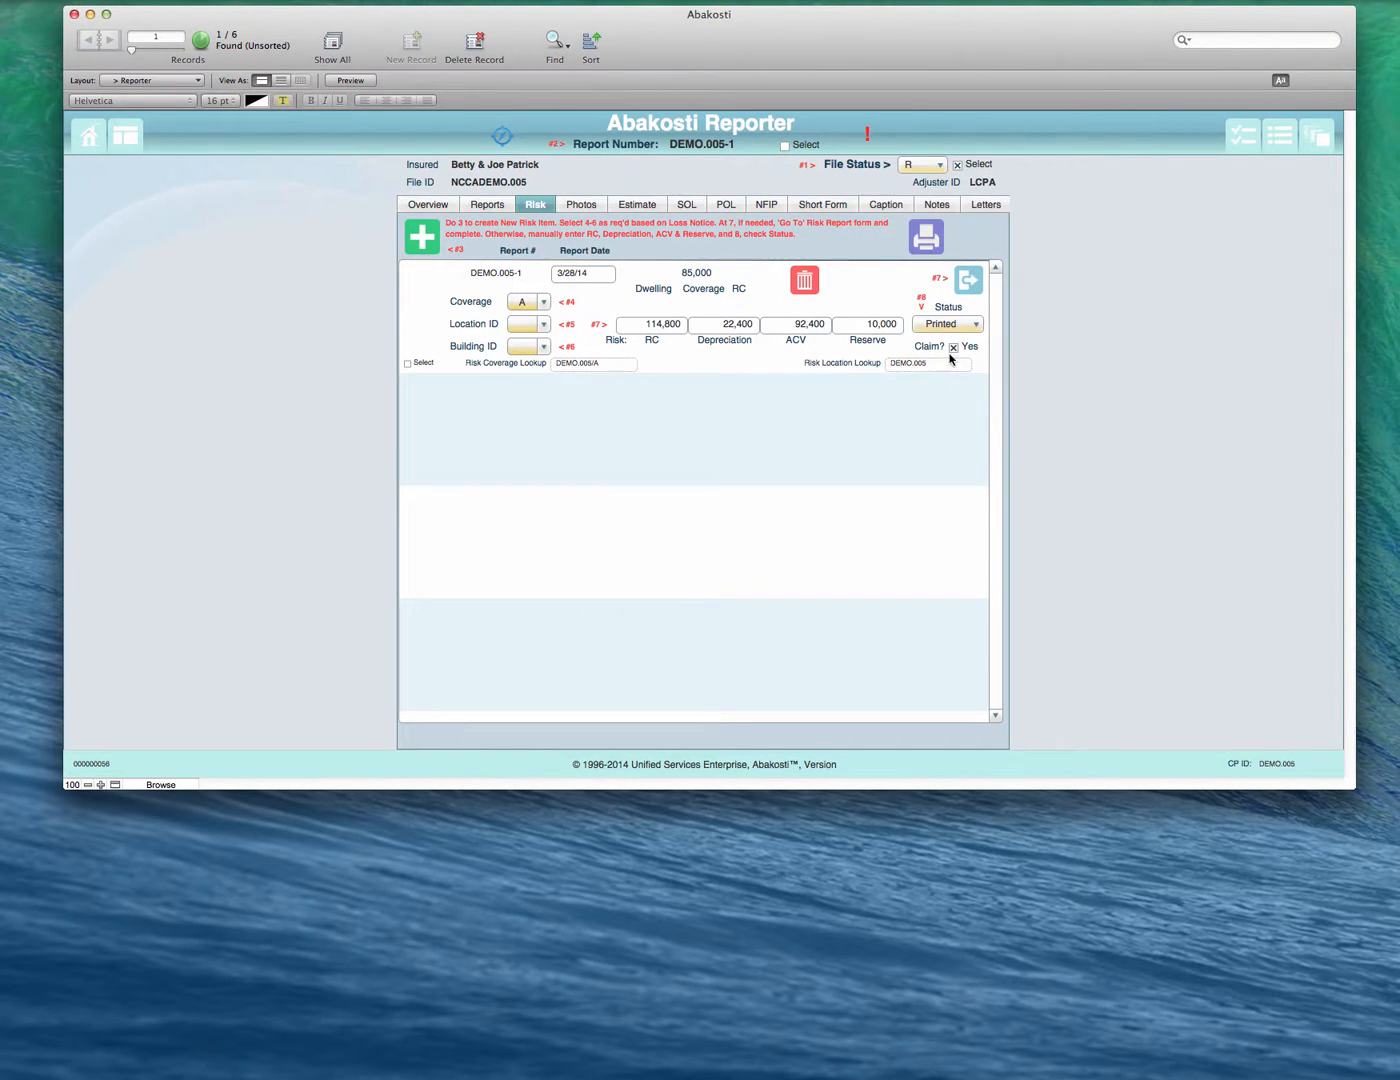
{"action": "left_click", "coordinate": [968, 282]}
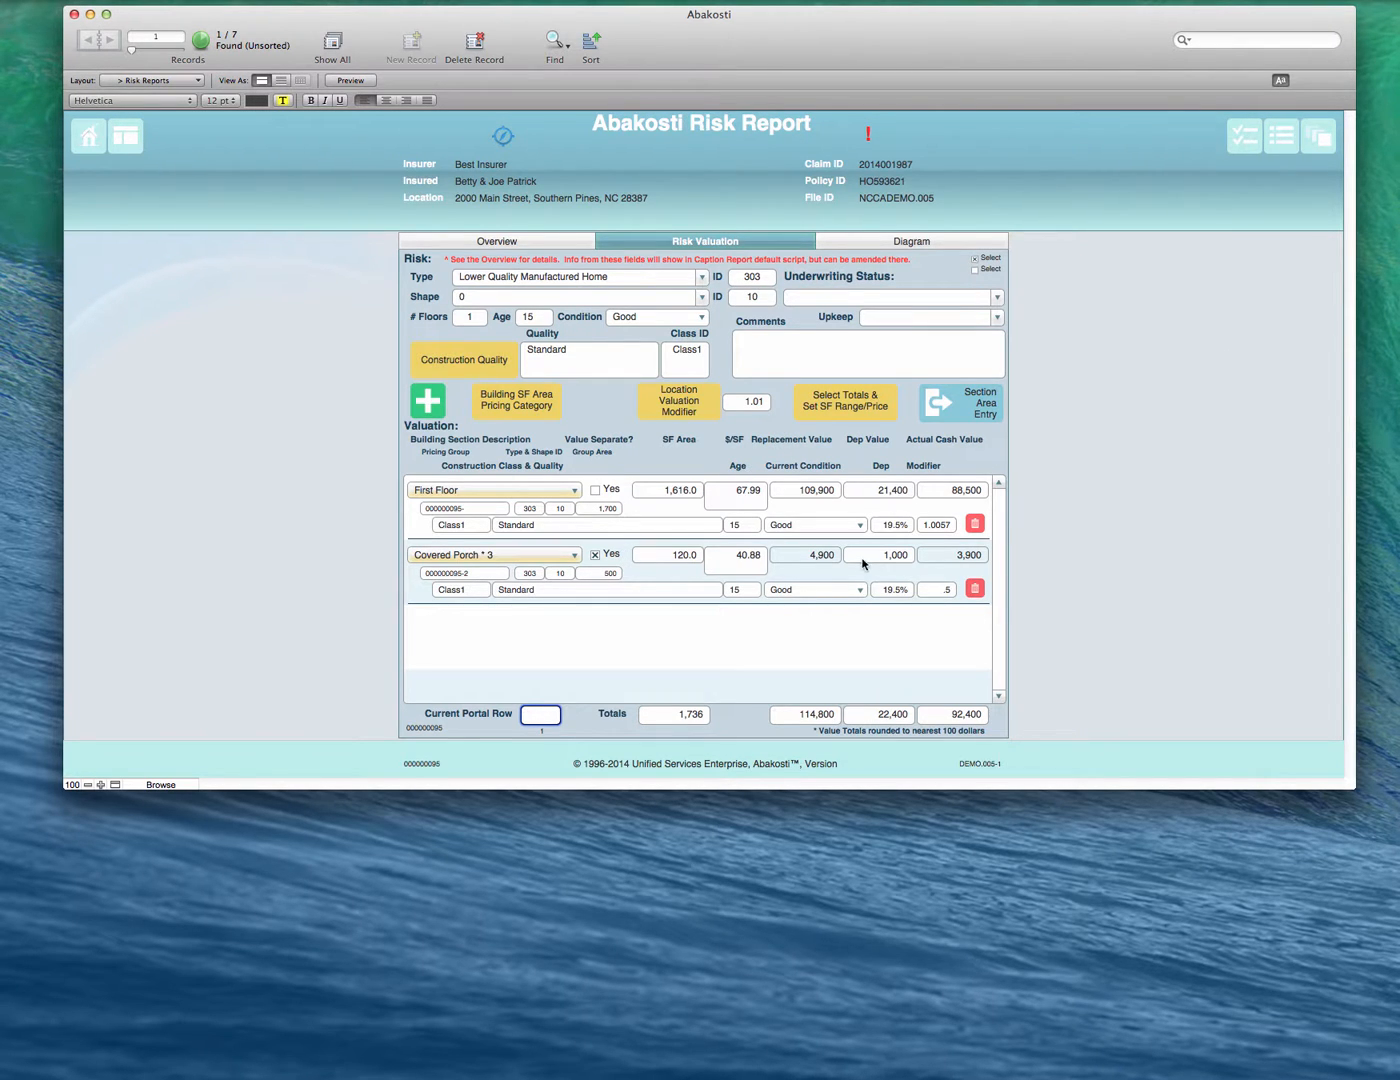
- Examine the section description choices for the Covered Porch * 3 row and the building square-foot area pricing ranges
{"action": "left_click", "coordinate": [433, 560]}
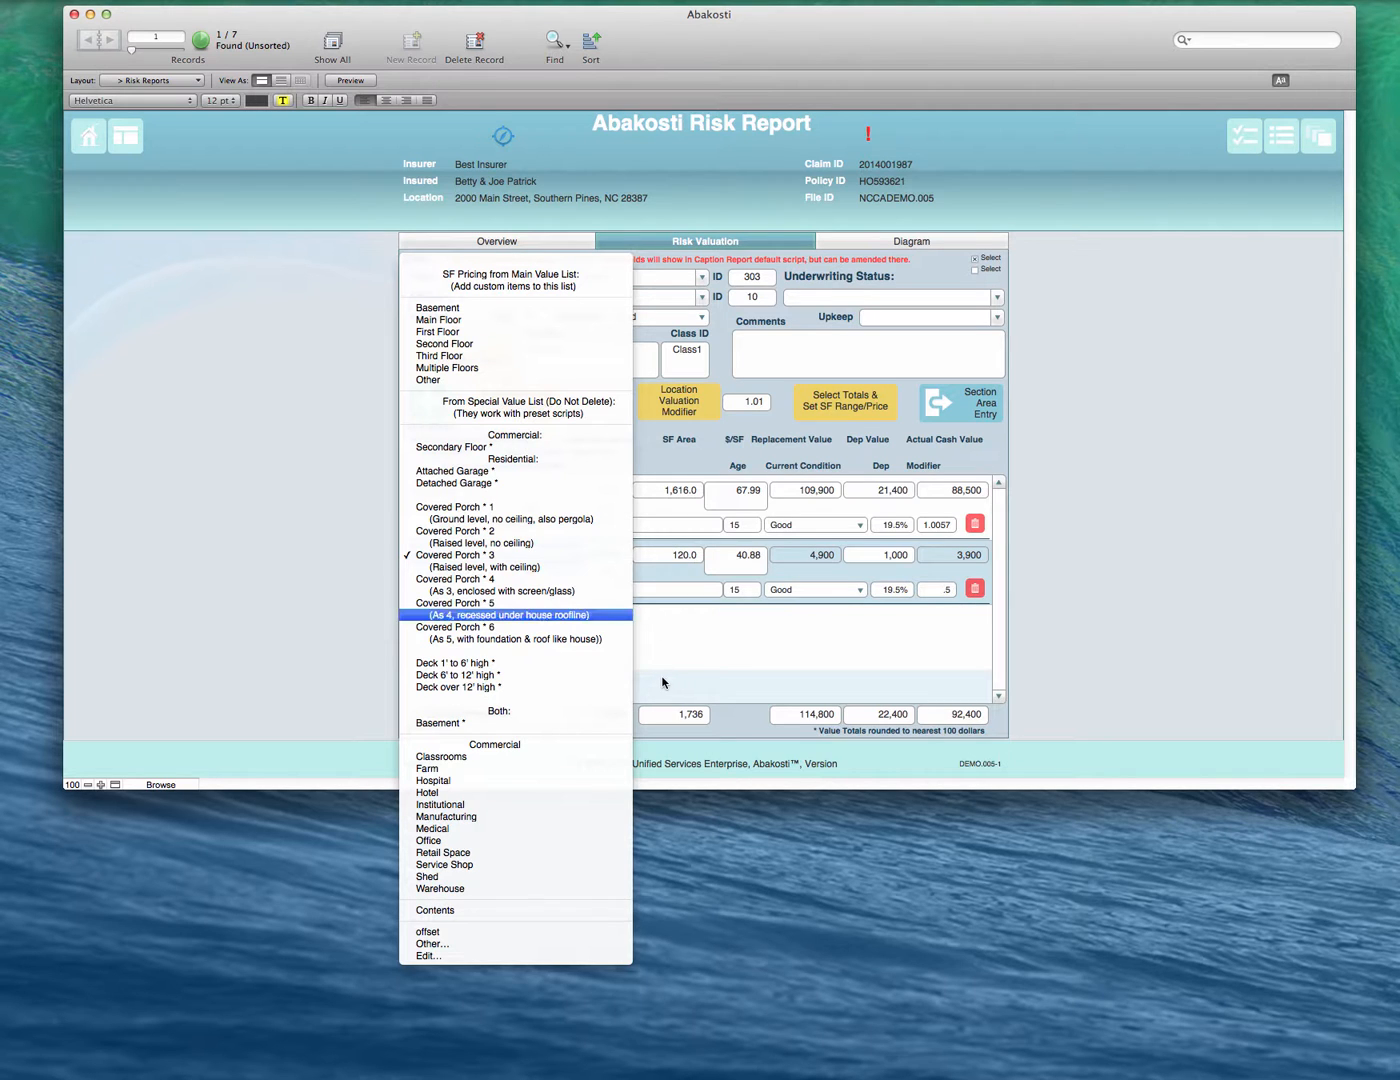
{"action": "left_click", "coordinate": [659, 619]}
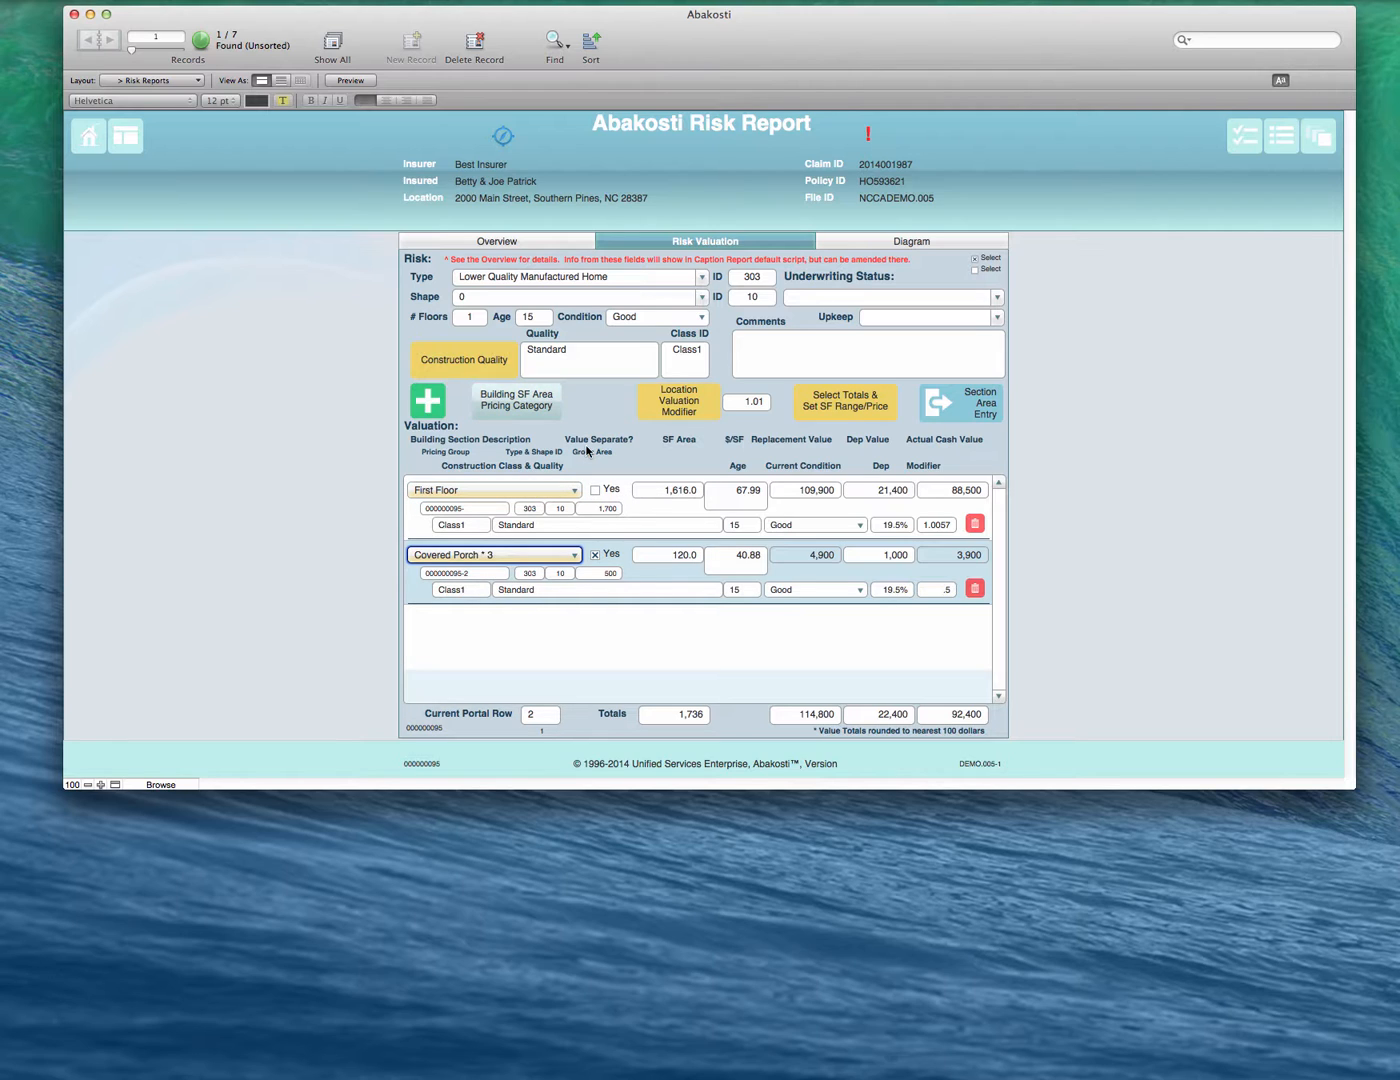
{"action": "left_click", "coordinate": [523, 405]}
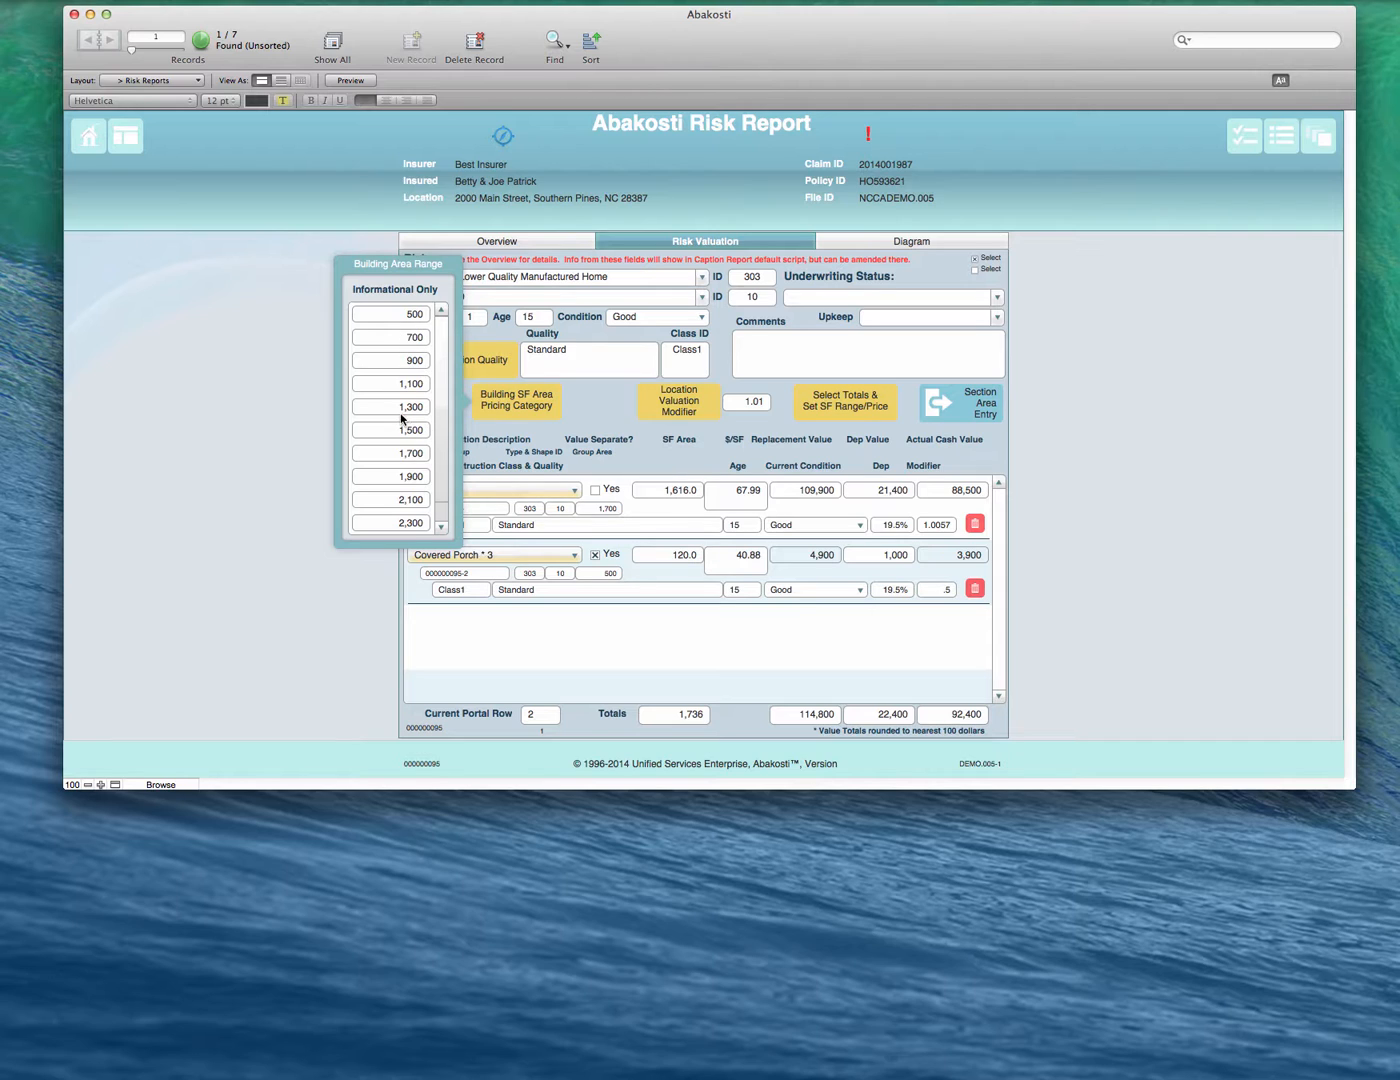
{"action": "left_click", "coordinate": [442, 529]}
{"action": "left_click", "coordinate": [443, 530]}
{"action": "left_click", "coordinate": [441, 311]}
{"action": "left_click", "coordinate": [440, 312]}
{"action": "left_click", "coordinate": [441, 520]}
{"action": "left_click", "coordinate": [603, 416]}
{"action": "left_click", "coordinate": [540, 403]}
{"action": "left_click", "coordinate": [442, 311]}
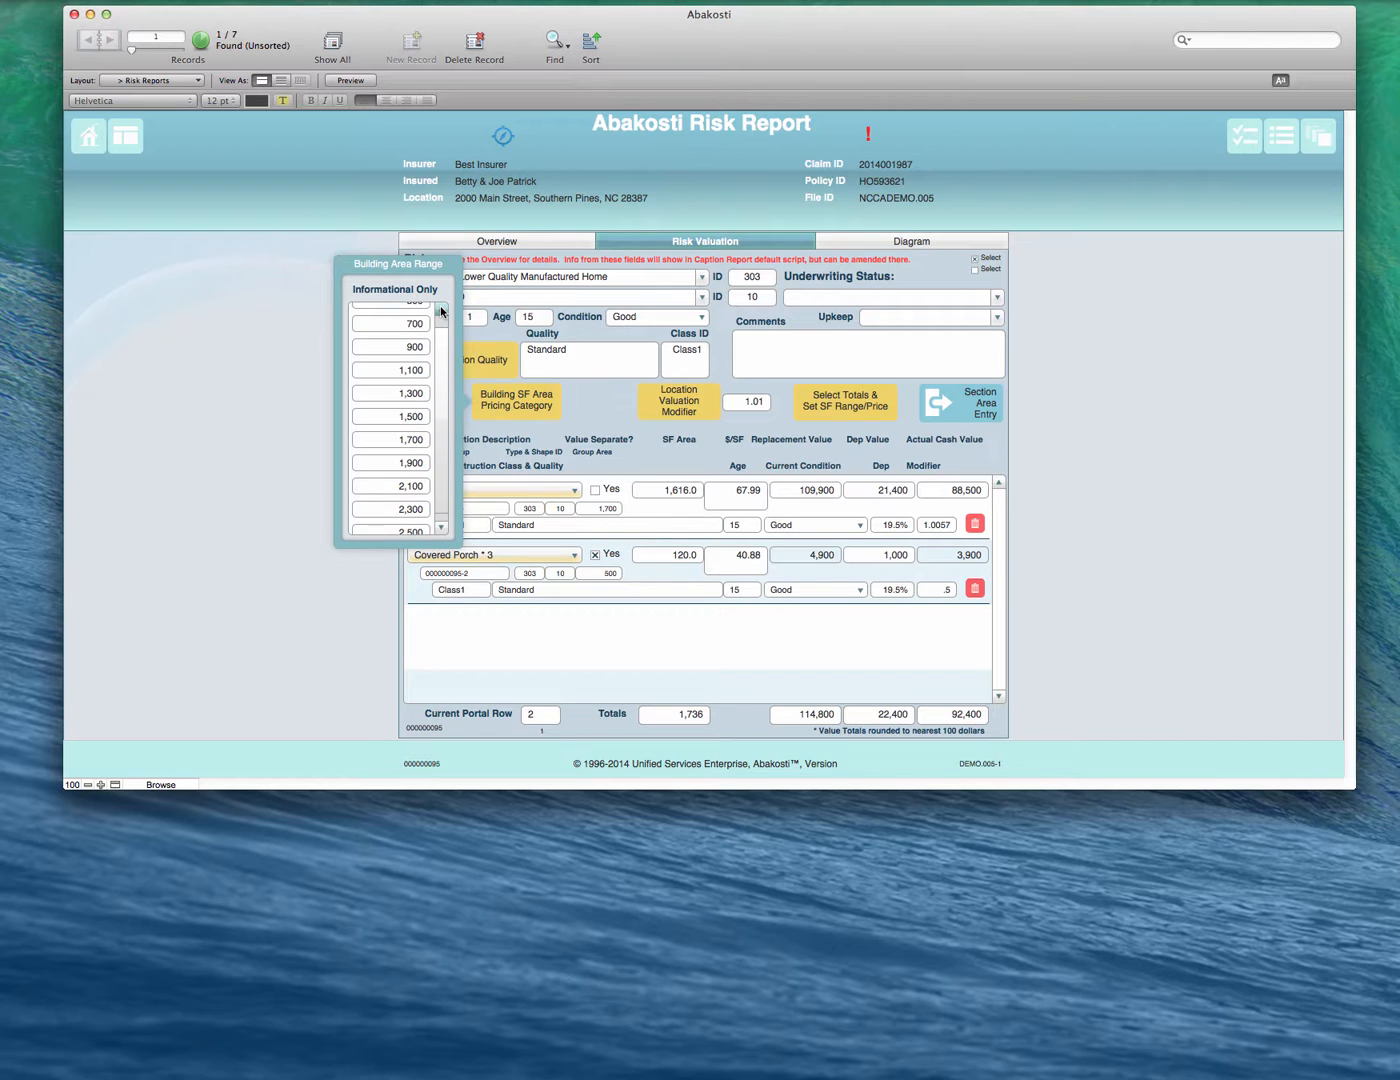
{"action": "left_click", "coordinate": [584, 401]}
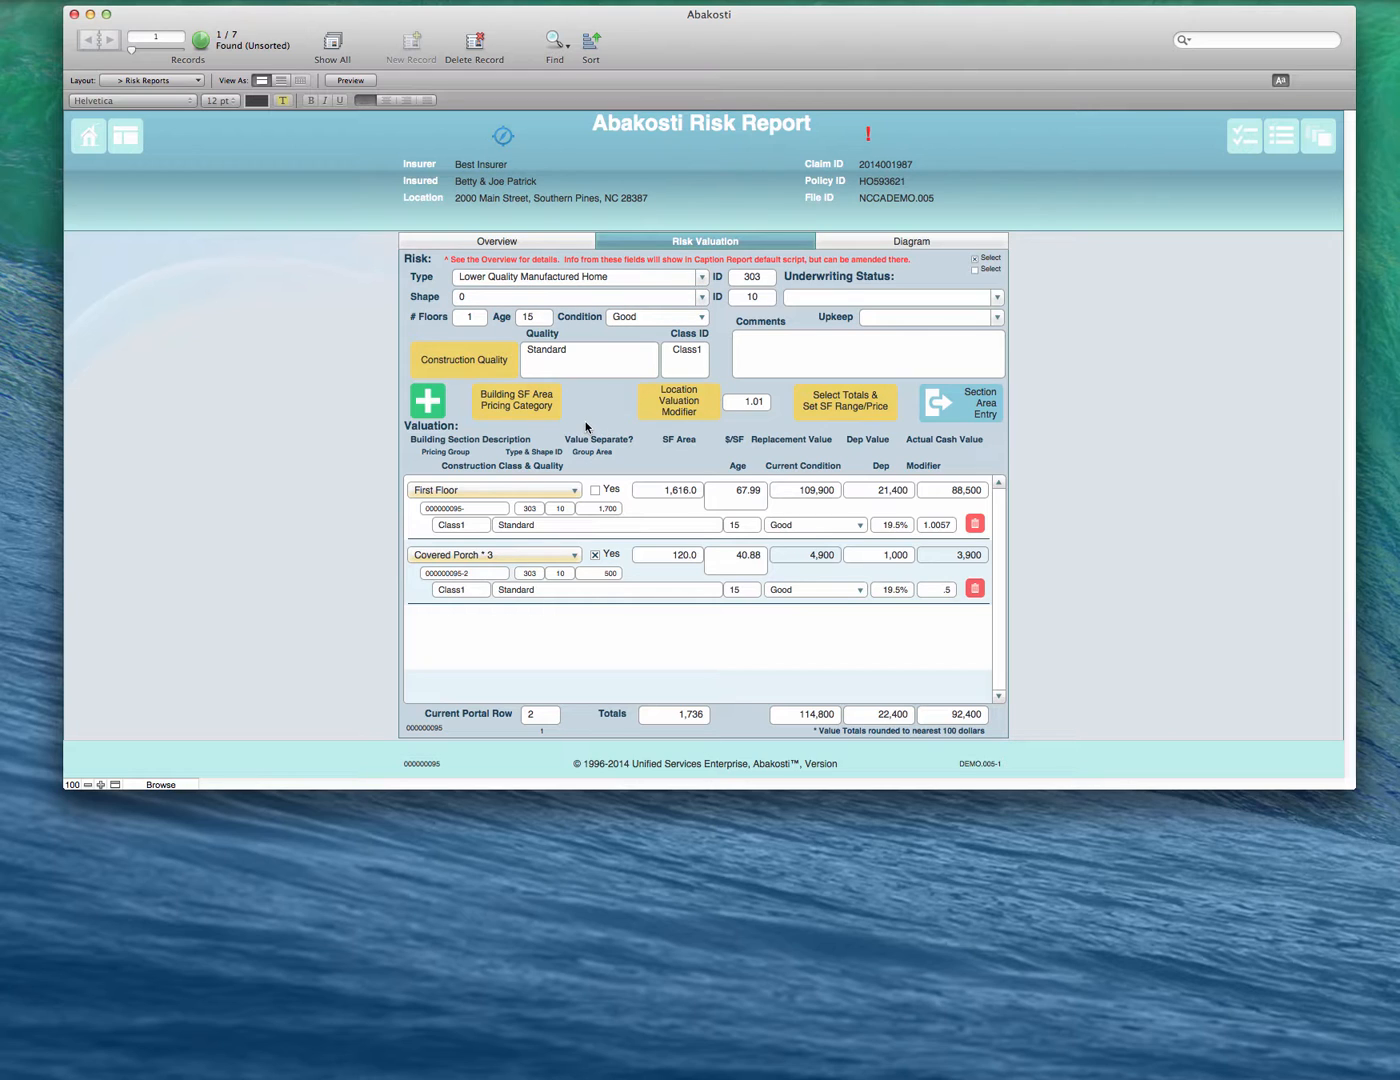
- Examine the risk diagram and the options for inserting a drawing, and return to the Reporter's risk items
{"action": "left_click", "coordinate": [853, 242]}
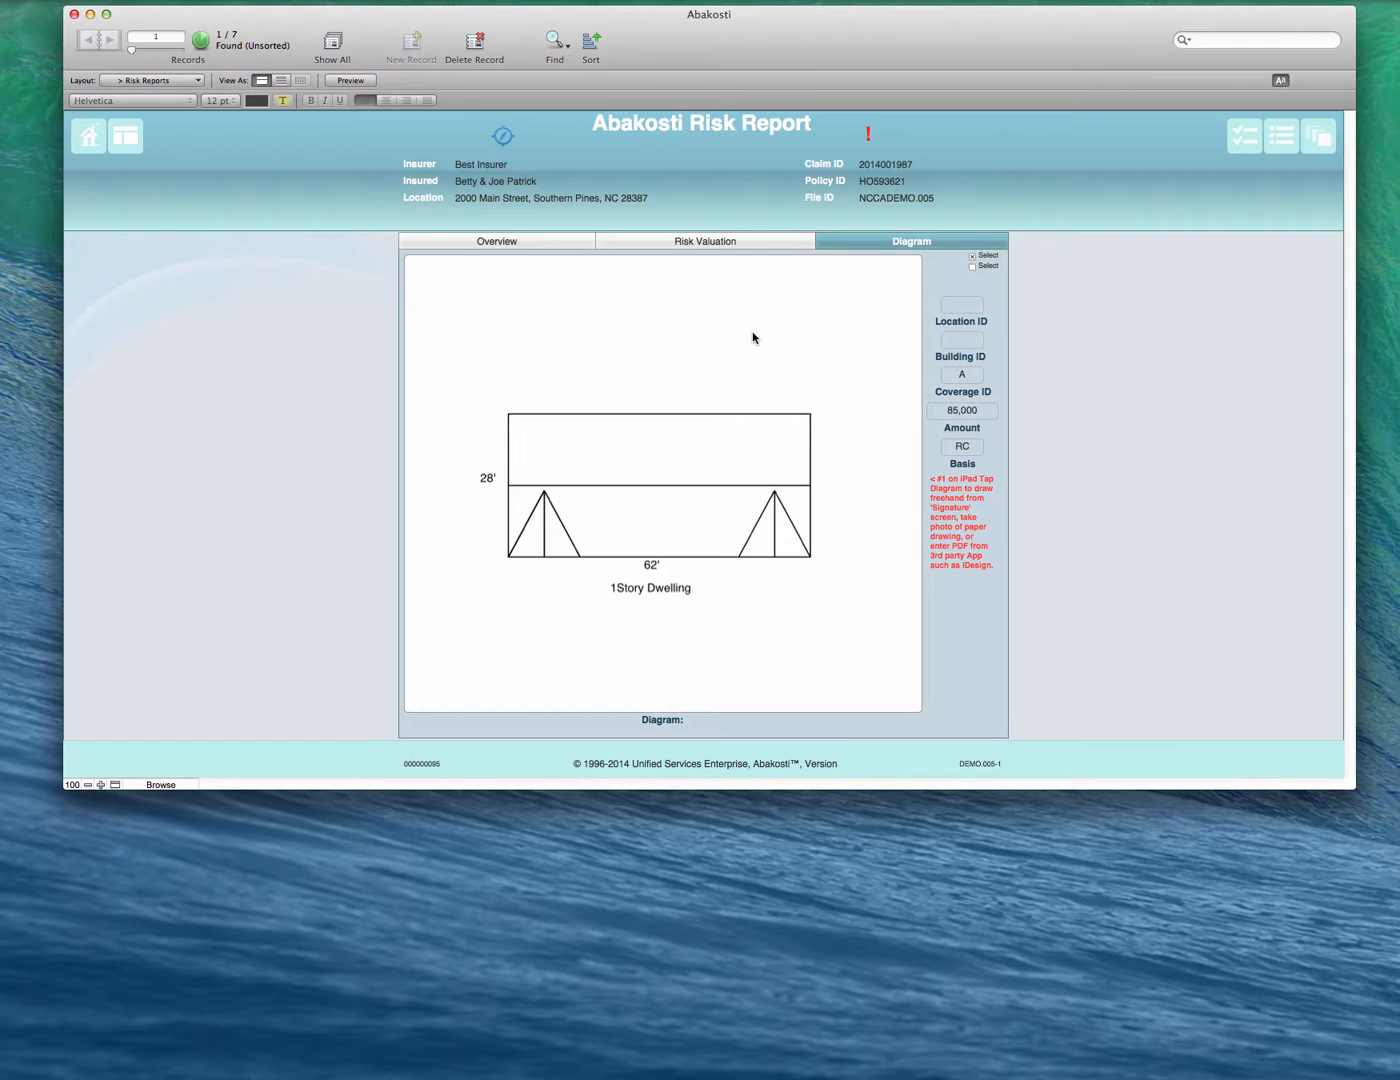
{"action": "left_click", "coordinate": [715, 376]}
{"action": "right_click", "coordinate": [716, 377]}
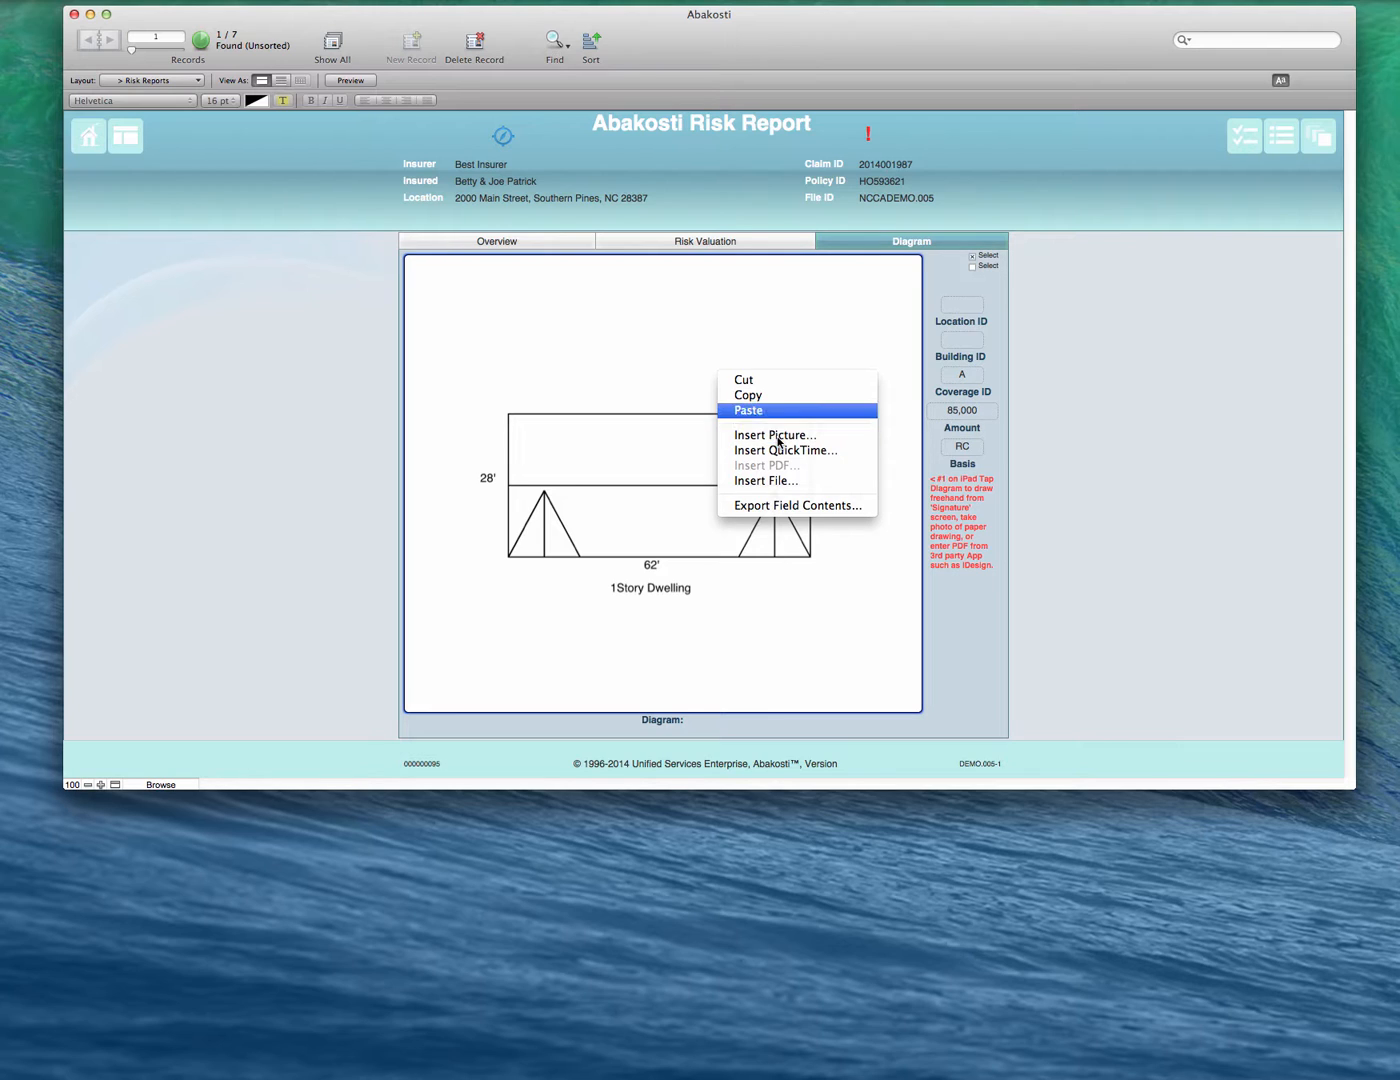
{"action": "left_click", "coordinate": [636, 321]}
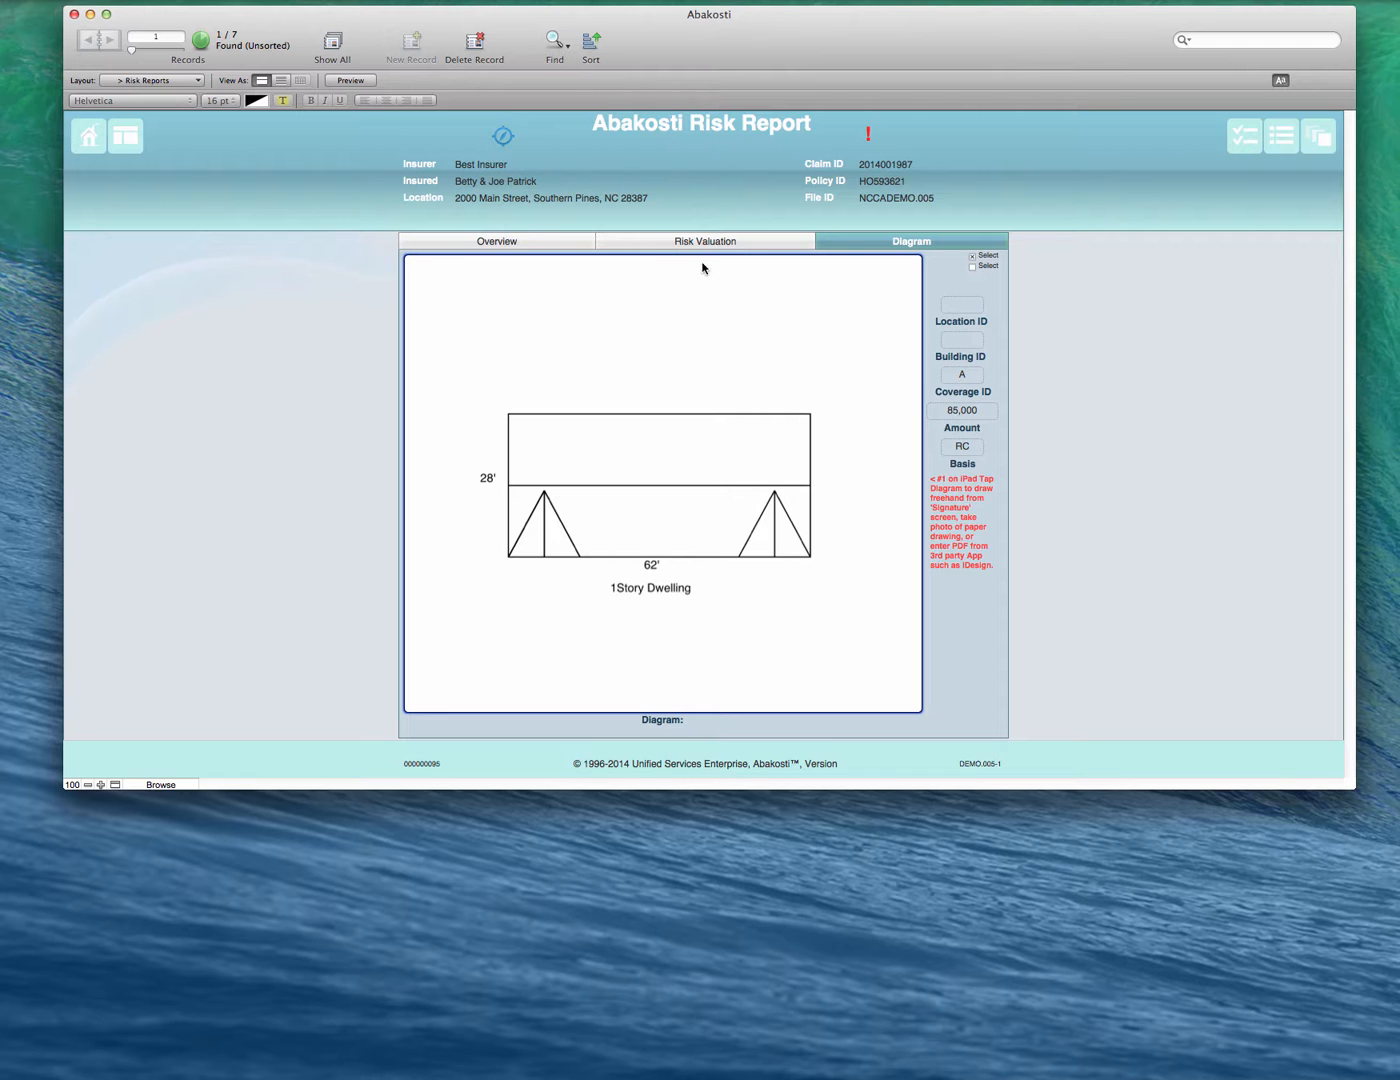
{"action": "left_click", "coordinate": [1318, 134]}
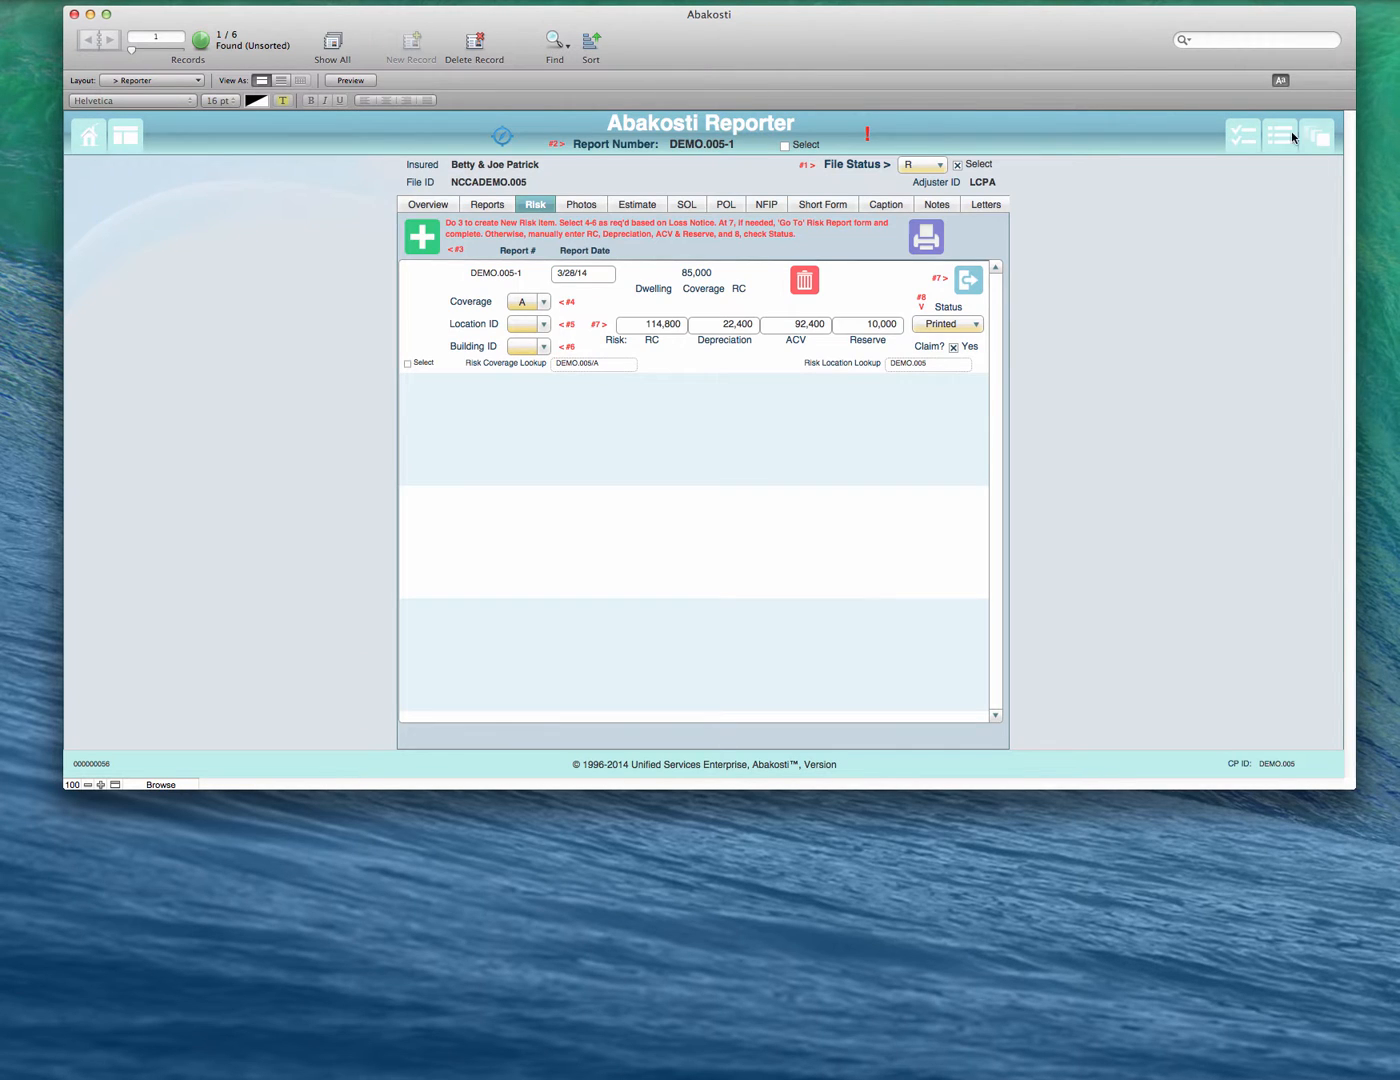
- Preview the printable Risk Report and return to the Reporter
{"action": "left_click", "coordinate": [926, 237]}
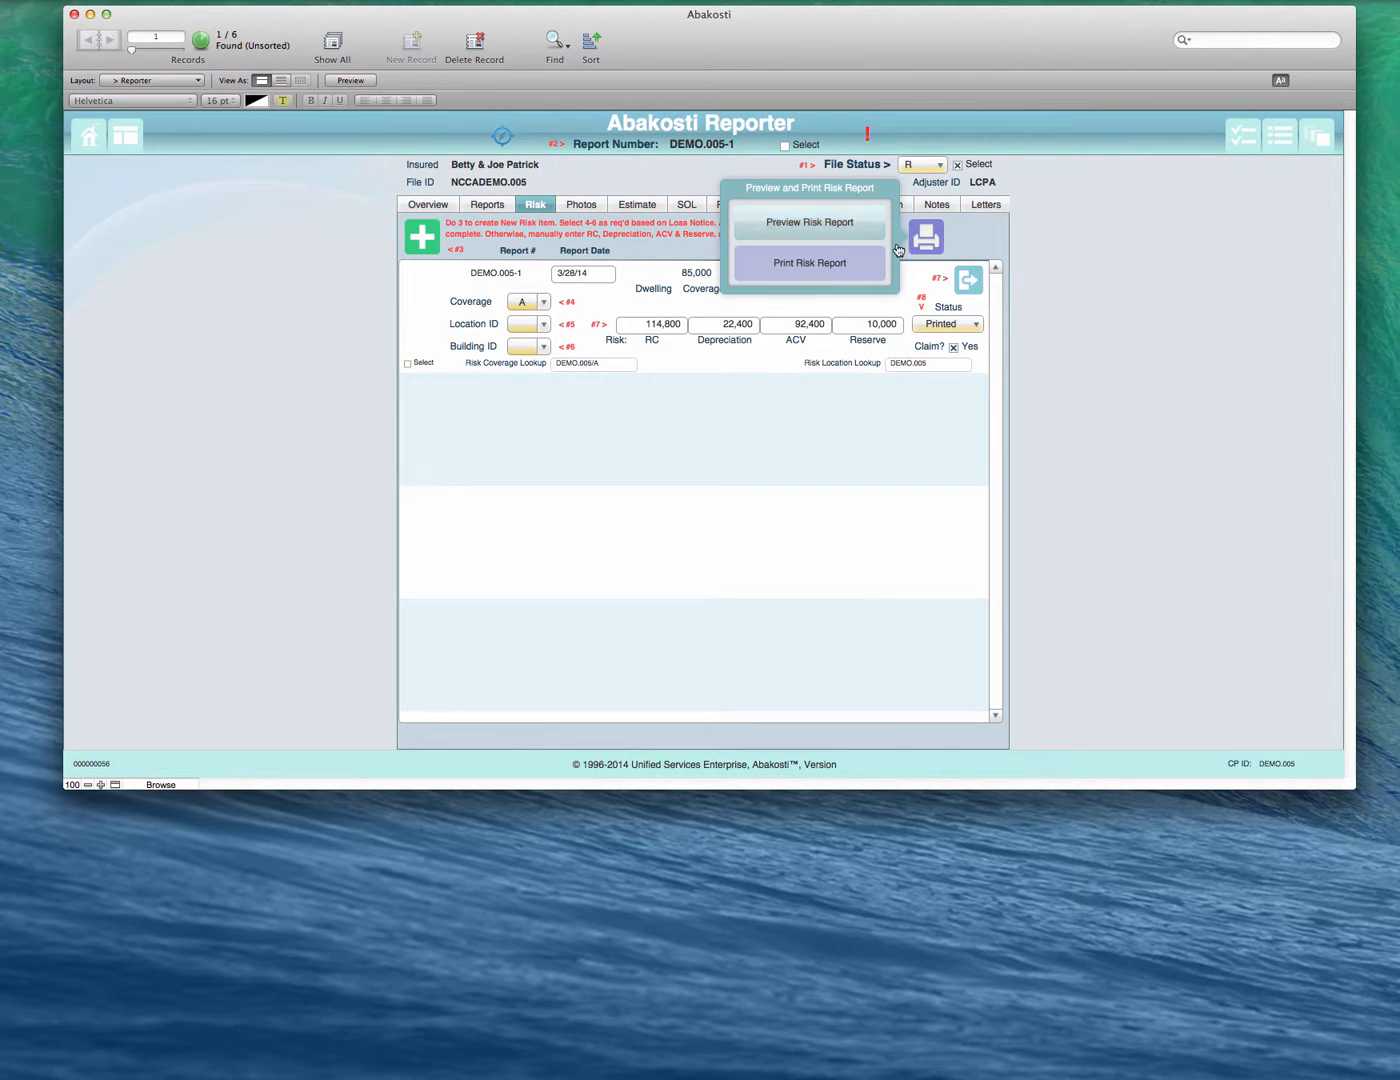
{"action": "left_click", "coordinate": [824, 228]}
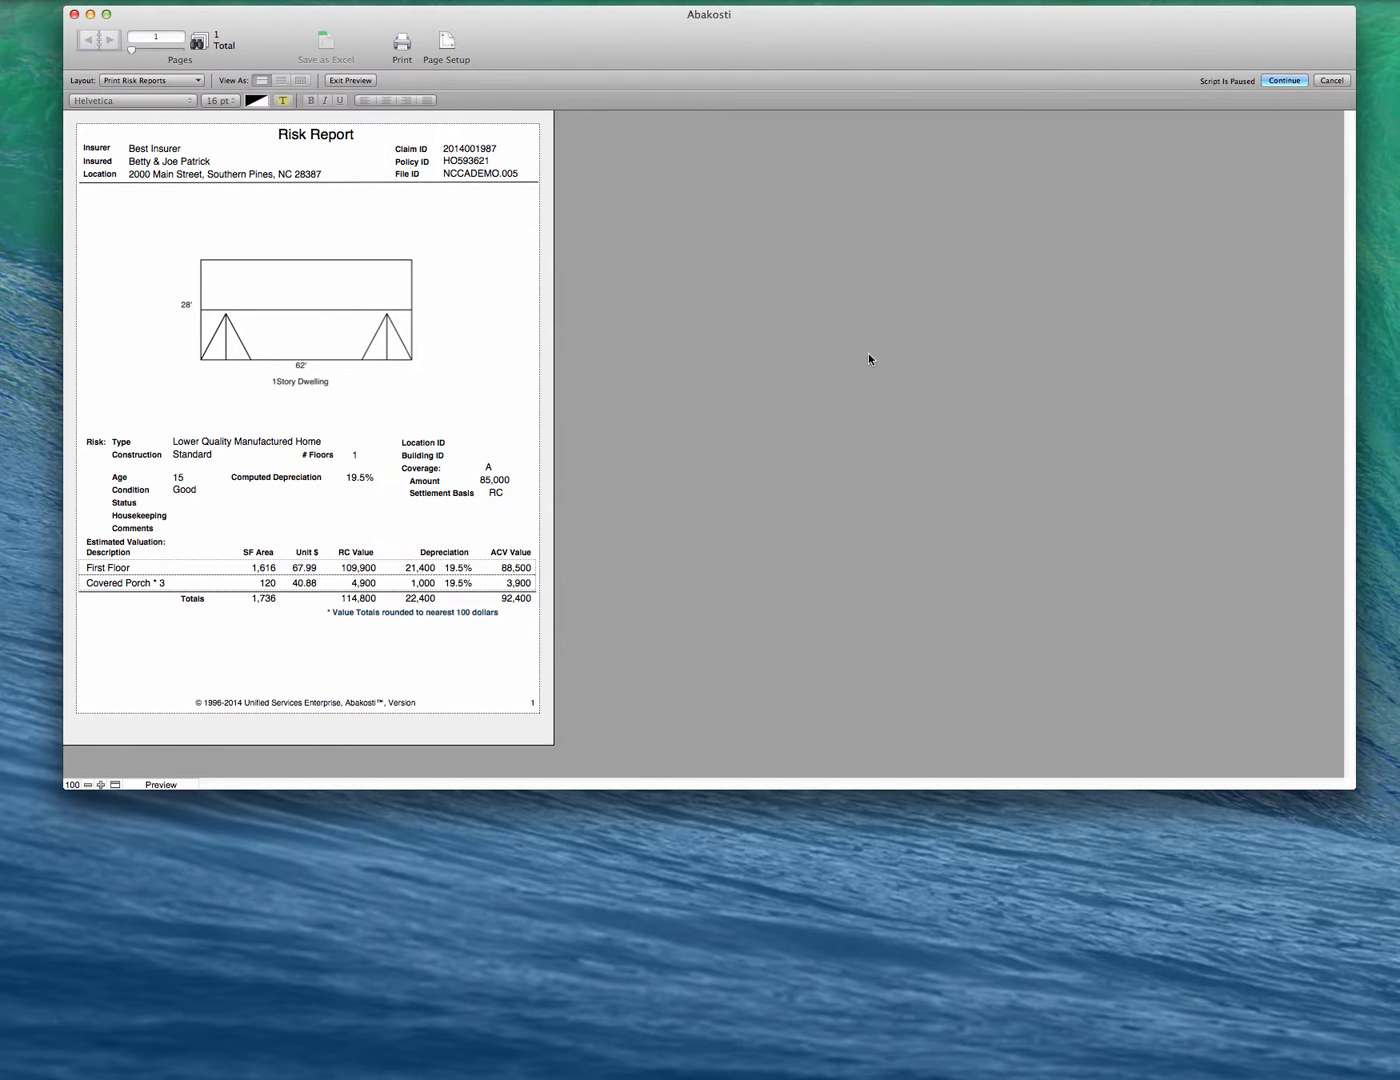
{"action": "left_click", "coordinate": [1286, 80]}
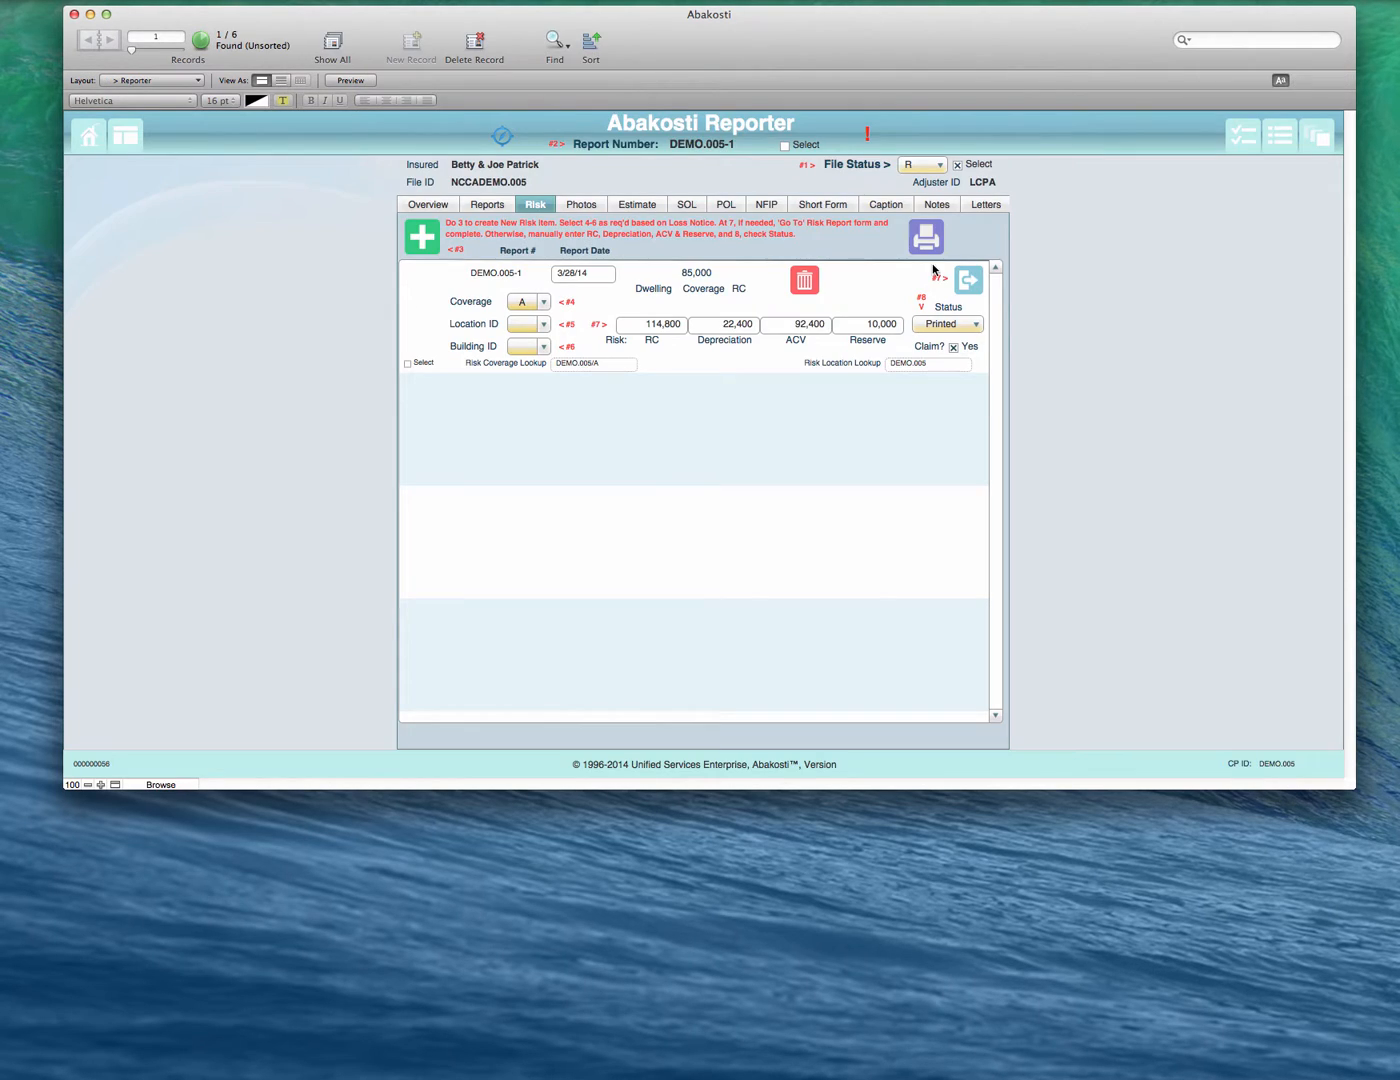
- Open the report's photo records and select the picture field of the empty entry after photo 12
{"action": "left_click", "coordinate": [583, 206]}
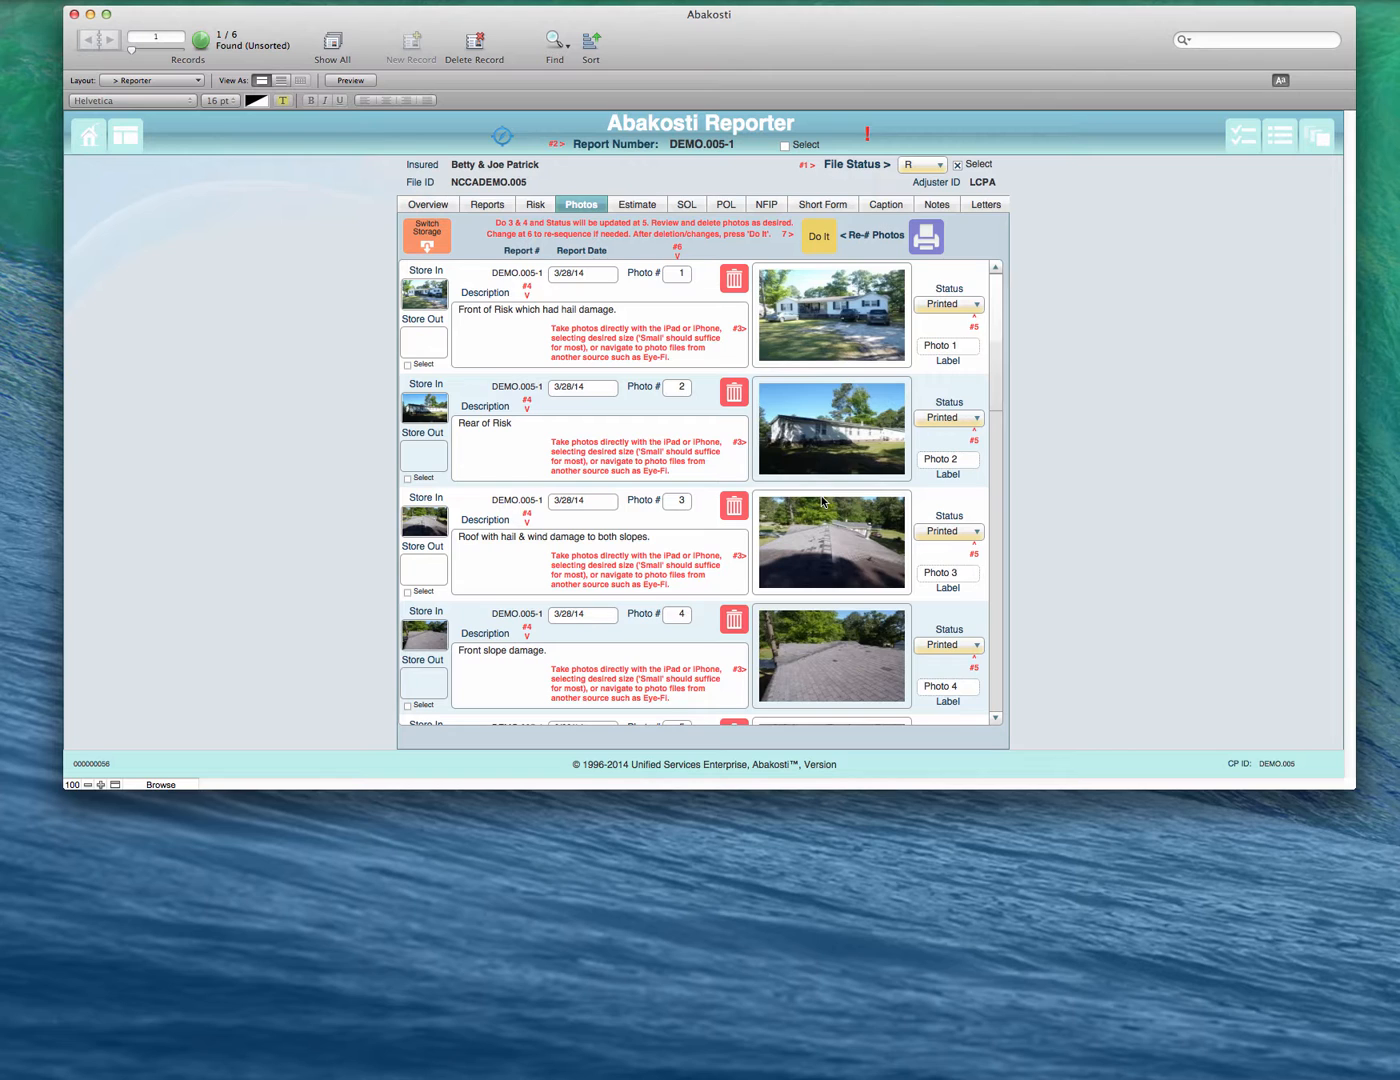
{"action": "scroll", "coordinate": [822, 500], "scroll_direction": "down", "scroll_amount": 8}
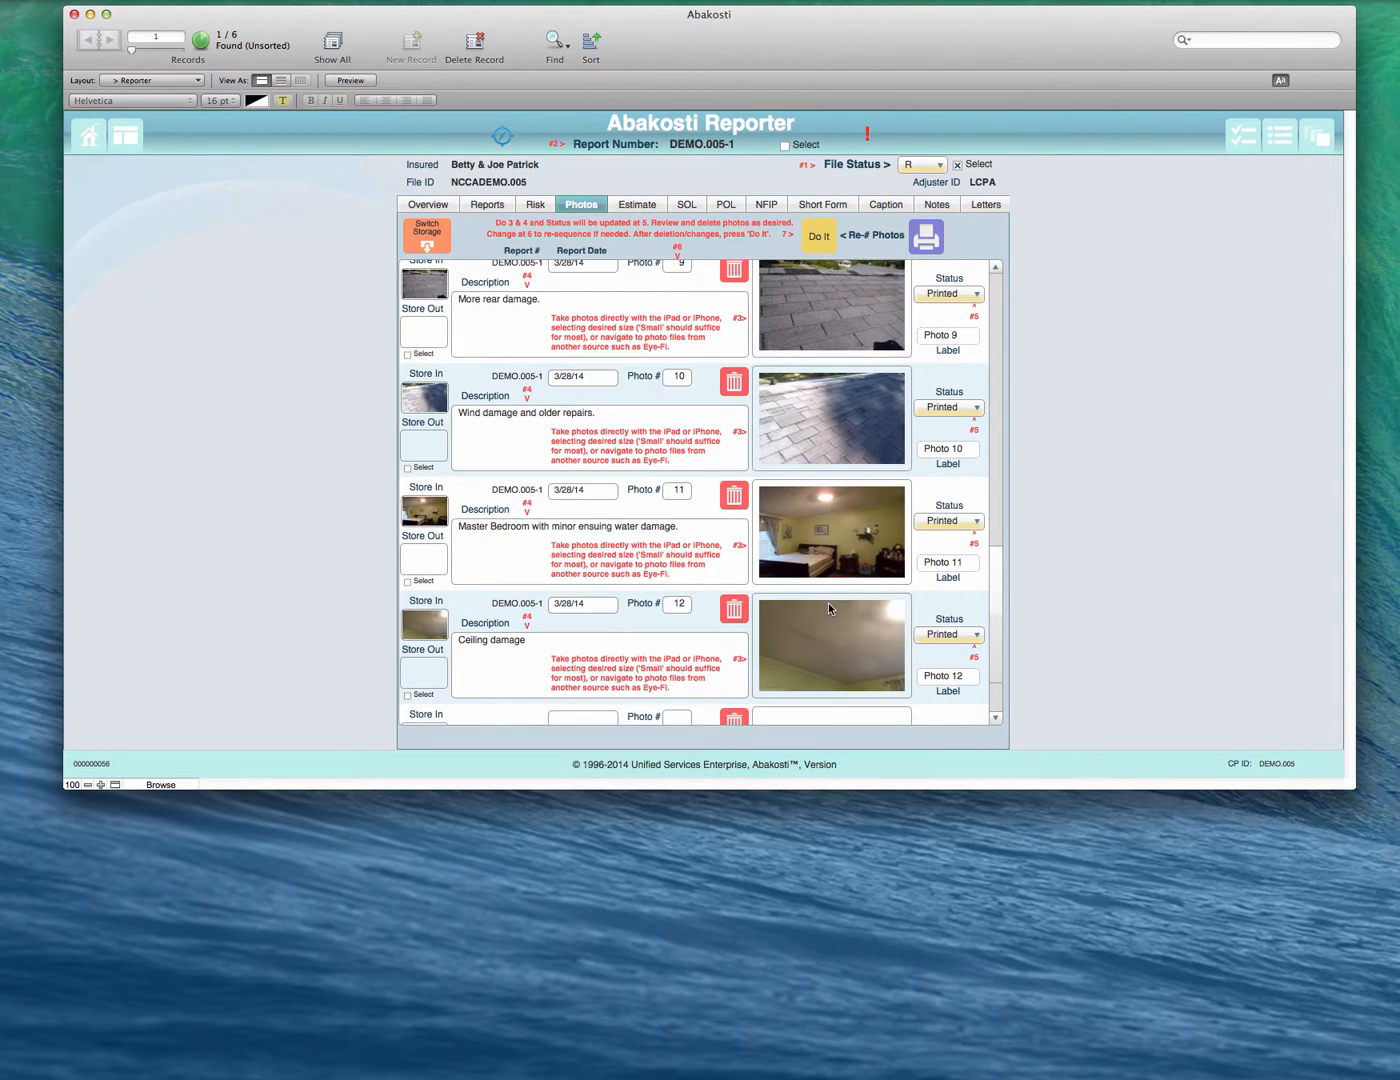
{"action": "scroll", "coordinate": [829, 606], "scroll_direction": "down", "scroll_amount": 2}
{"action": "left_click", "coordinate": [854, 668]}
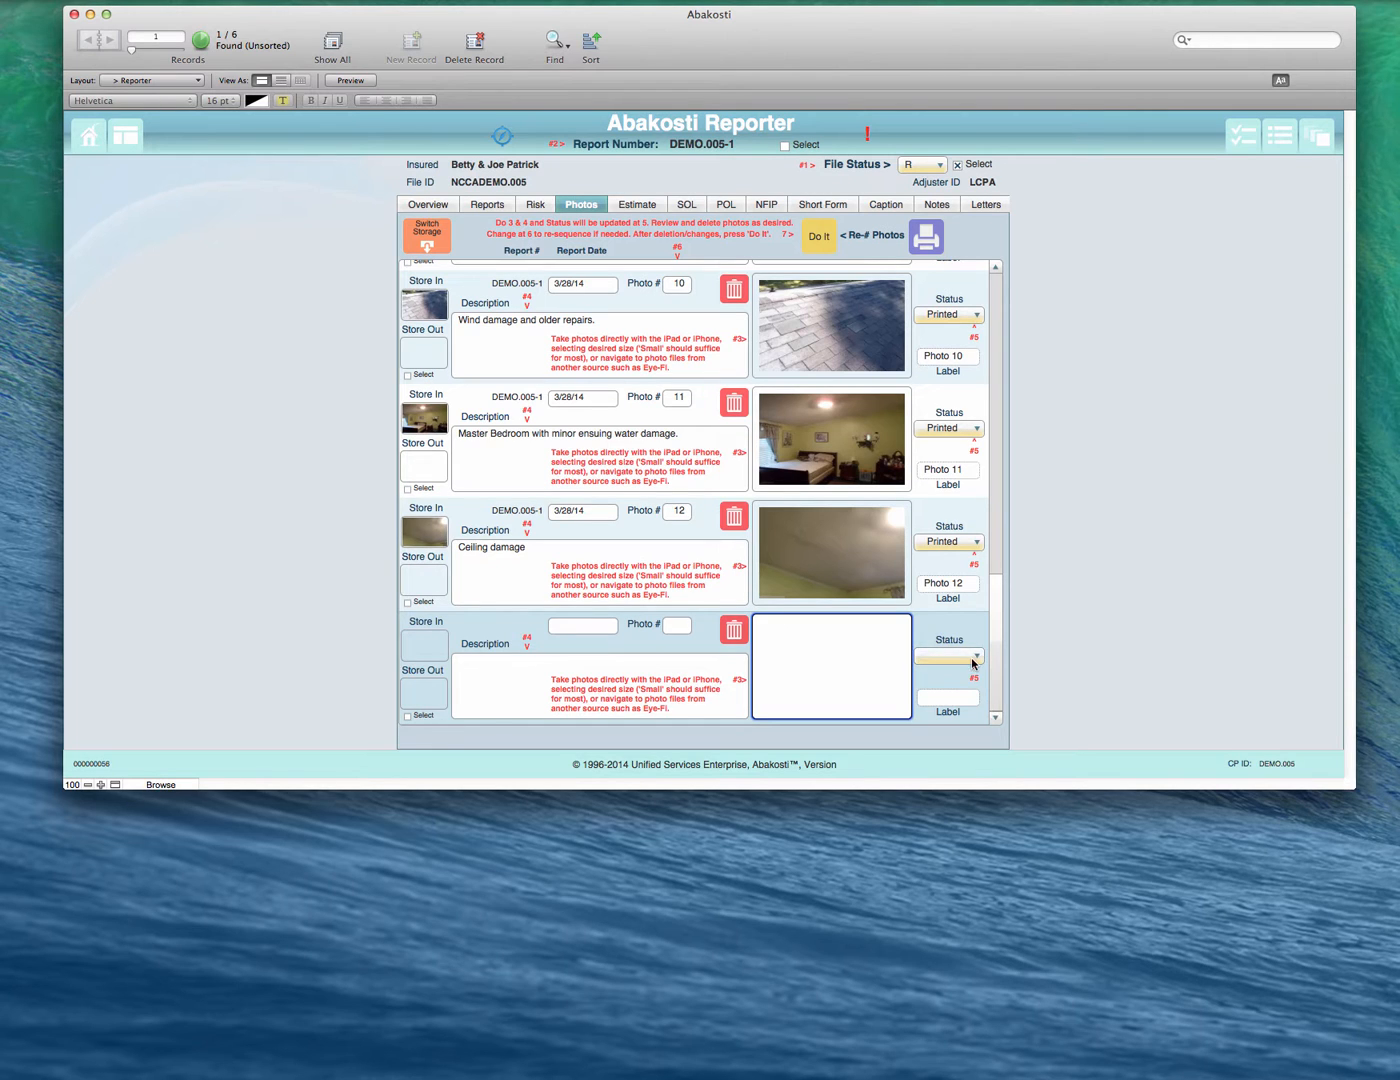
- Examine the preset description choices for the empty photo entry and leave its description field
{"action": "left_click", "coordinate": [679, 671]}
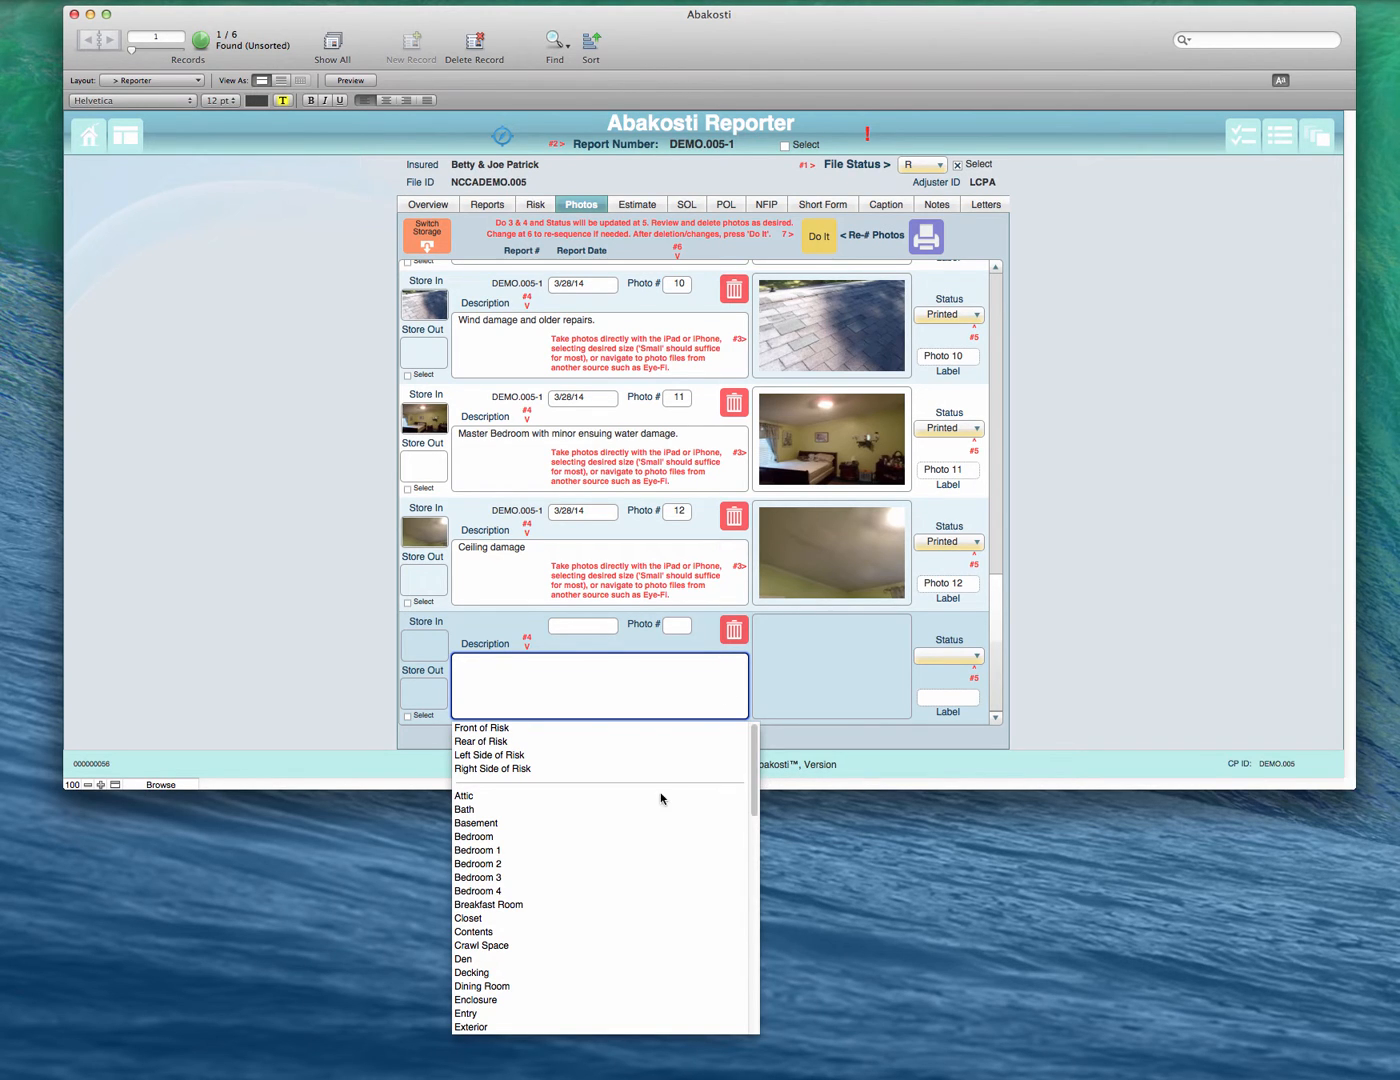
{"action": "scroll", "coordinate": [606, 828], "scroll_direction": "down", "scroll_amount": 10}
{"action": "scroll", "coordinate": [606, 828], "scroll_direction": "up", "scroll_amount": 1}
{"action": "scroll", "coordinate": [606, 828], "scroll_direction": "down", "scroll_amount": 1}
{"action": "scroll", "coordinate": [604, 832], "scroll_direction": "up", "scroll_amount": 10}
{"action": "left_click", "coordinate": [578, 688]}
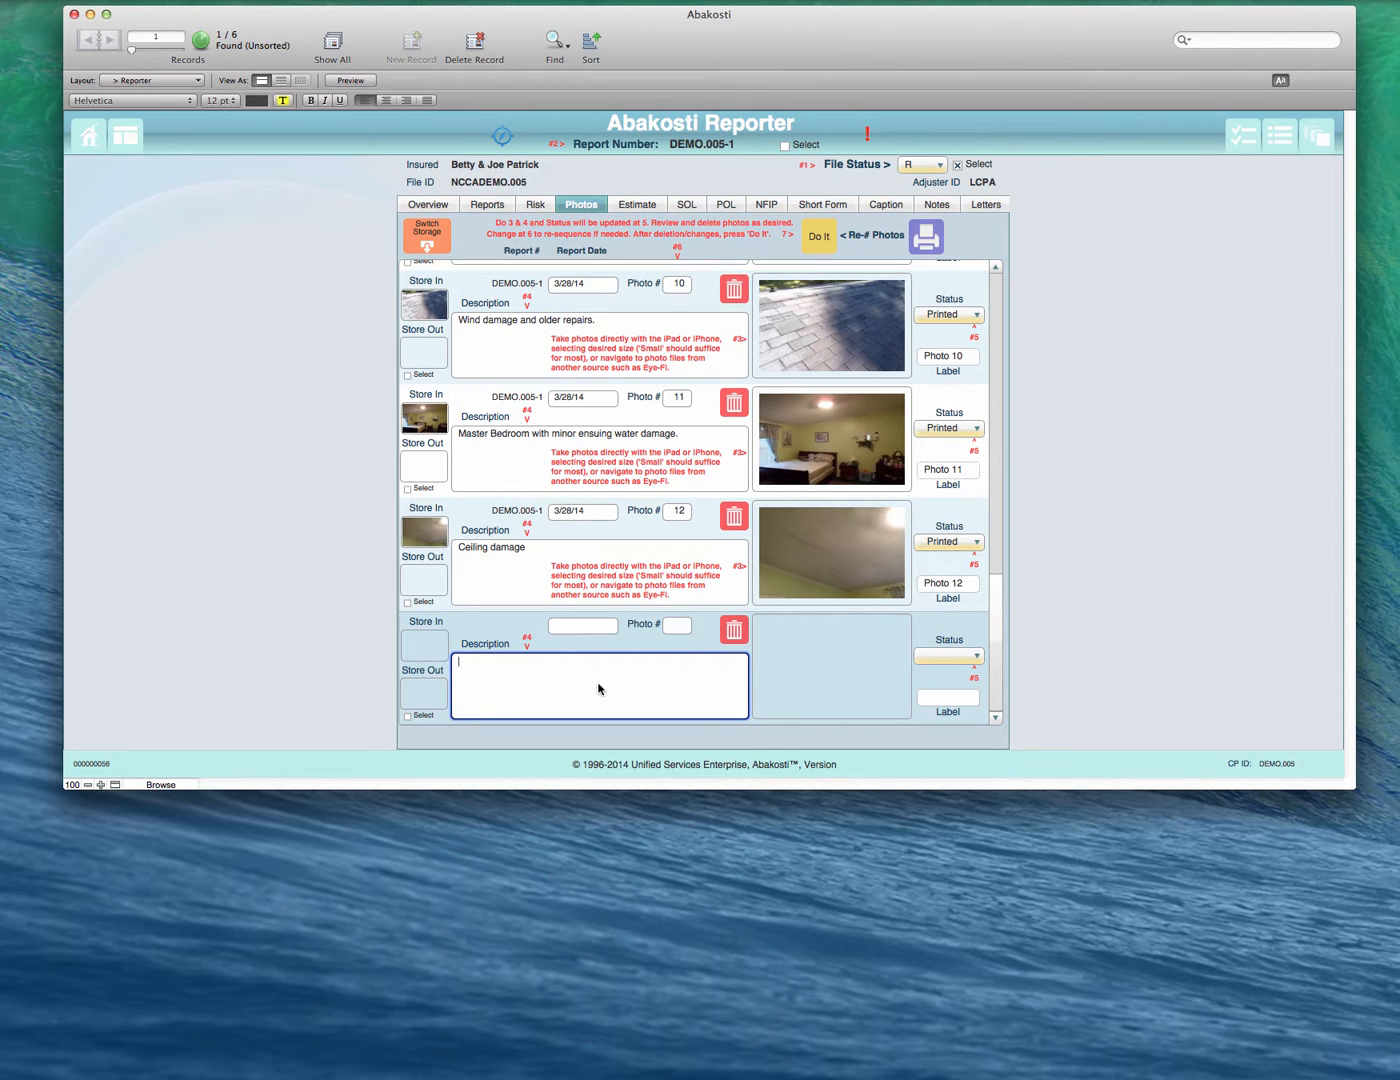
{"action": "left_click", "coordinate": [1091, 616]}
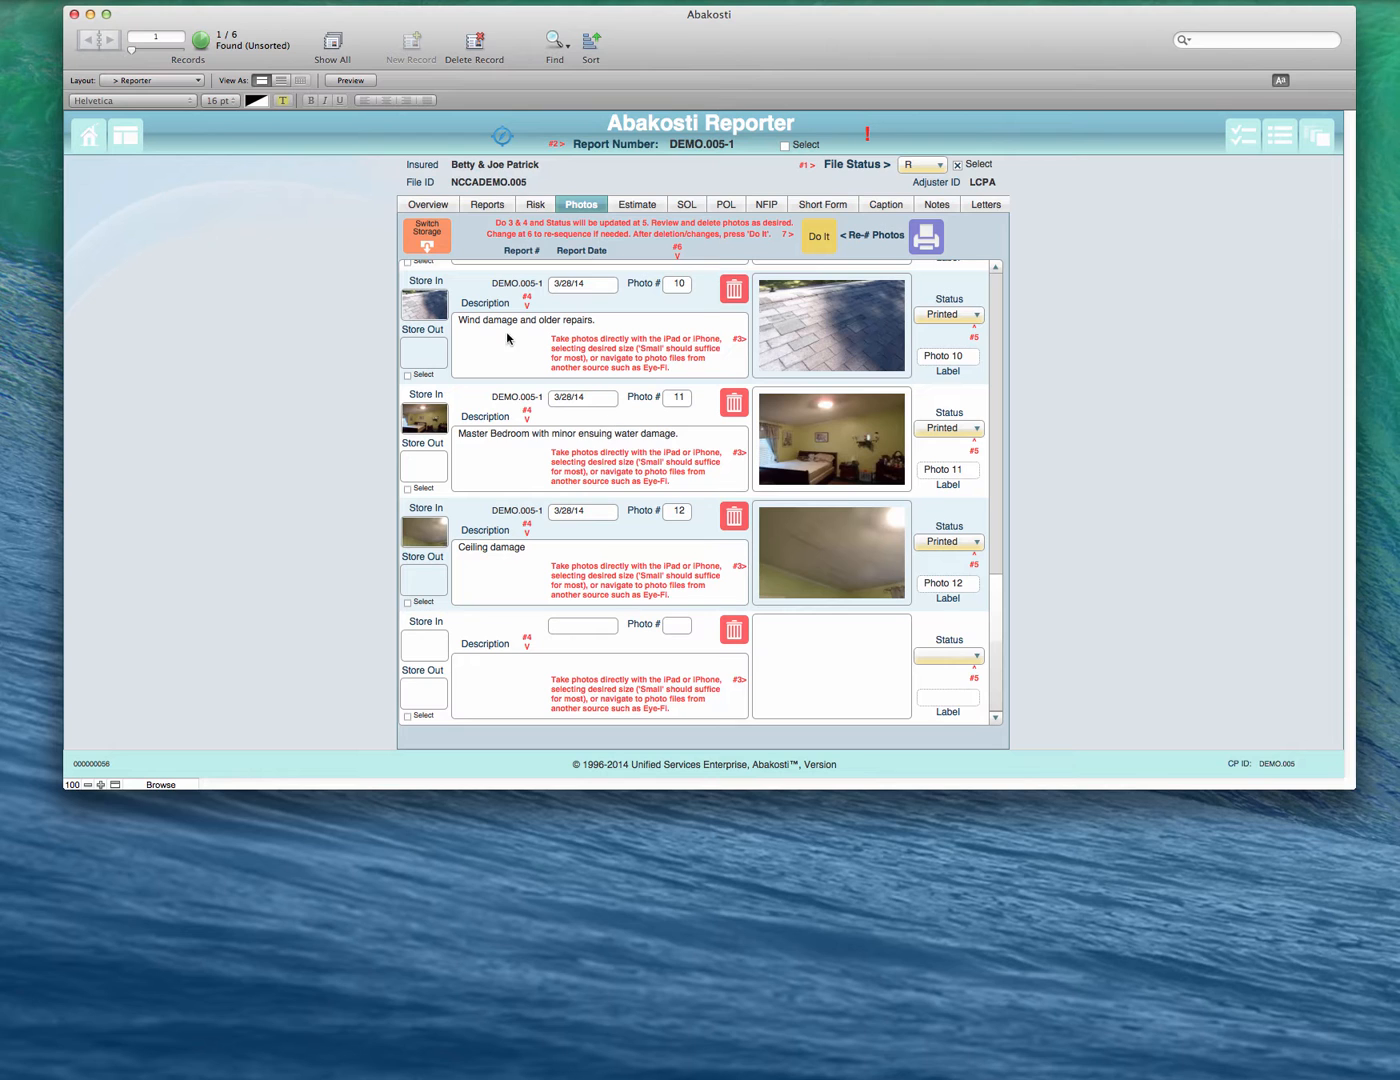
- Review the stored photos and their descriptions from the first record onward, and select the picture of photo 9
{"action": "scroll", "coordinate": [446, 318], "scroll_direction": "up", "scroll_amount": 3}
{"action": "scroll", "coordinate": [446, 318], "scroll_direction": "up", "scroll_amount": 5}
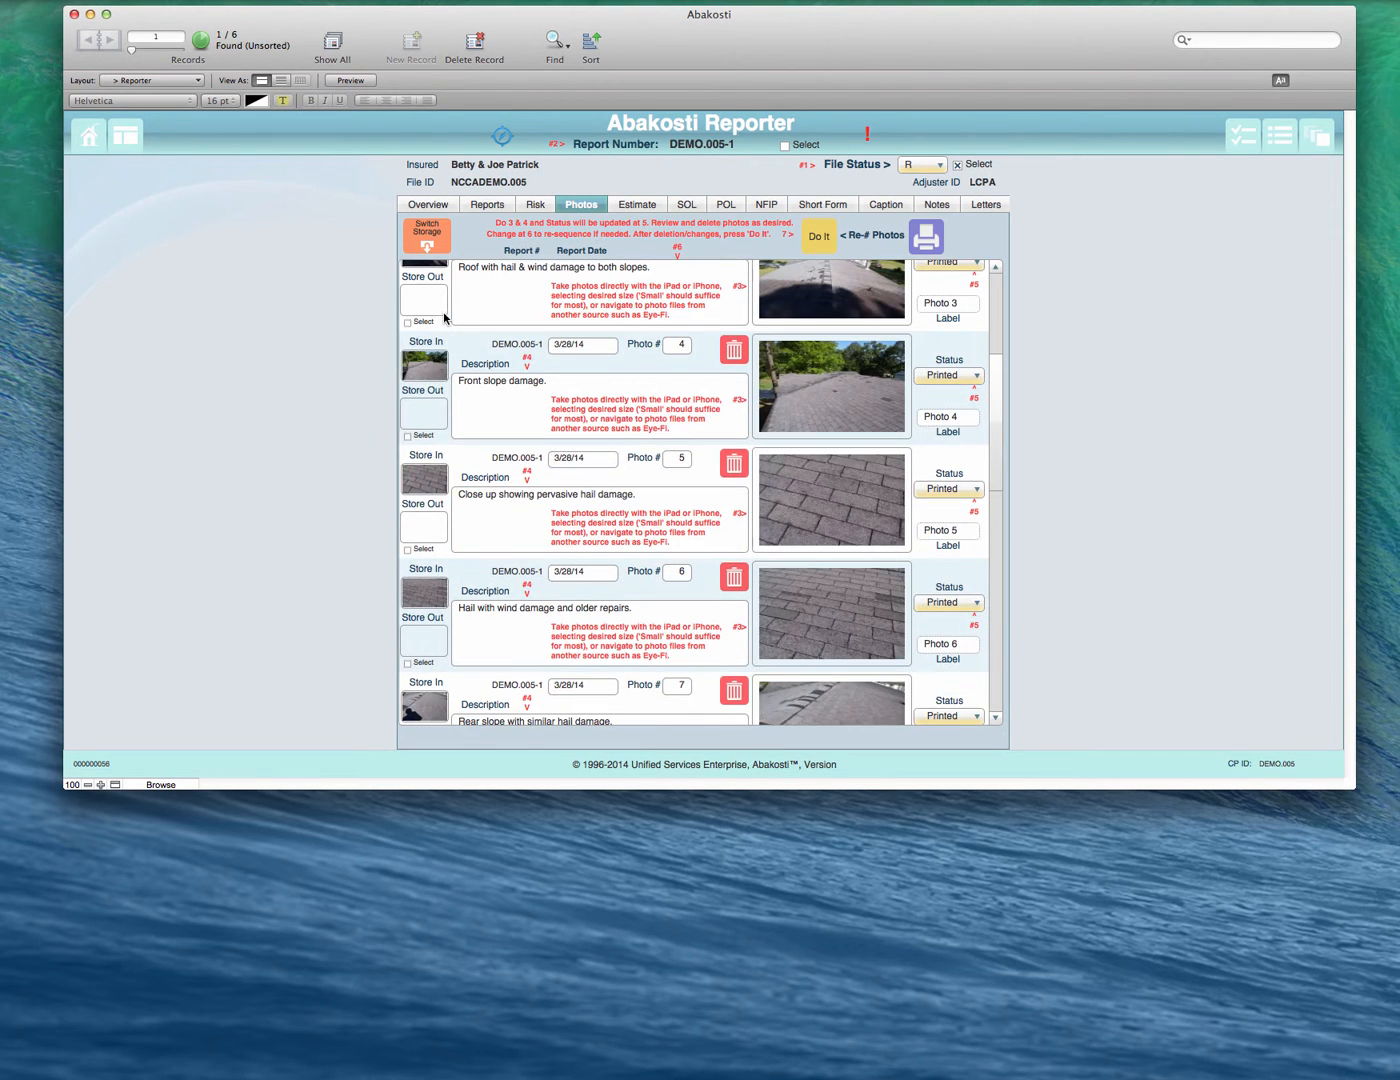
{"action": "scroll", "coordinate": [464, 312], "scroll_direction": "up", "scroll_amount": 2}
{"action": "scroll", "coordinate": [468, 305], "scroll_direction": "up", "scroll_amount": 2}
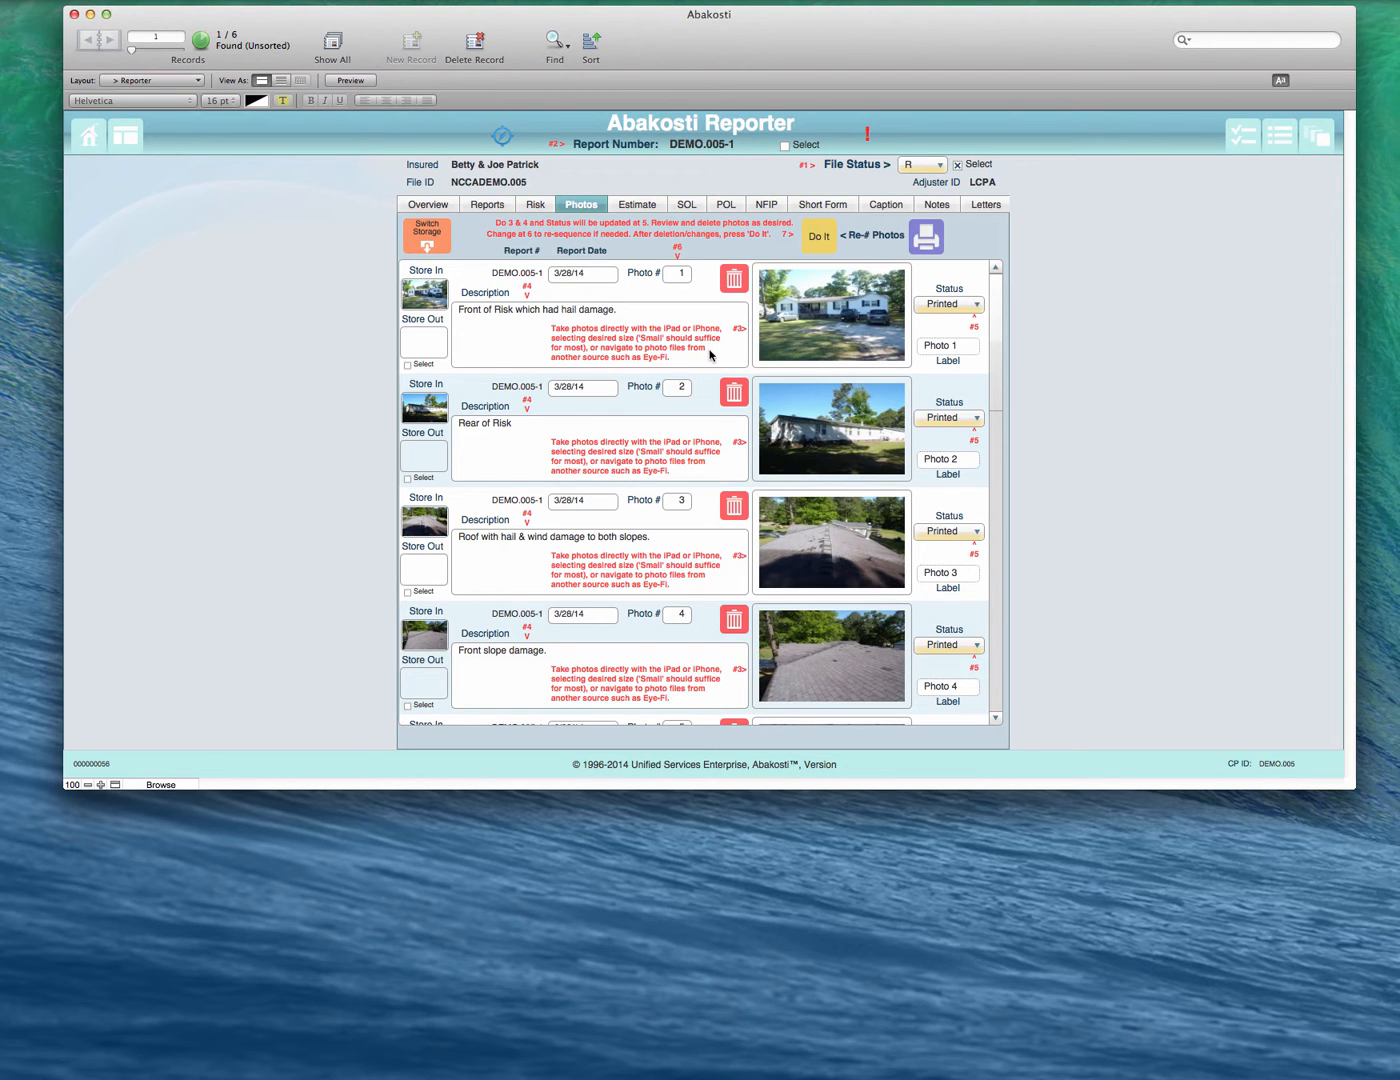
{"action": "scroll", "coordinate": [707, 529], "scroll_direction": "down", "scroll_amount": 1}
{"action": "scroll", "coordinate": [707, 529], "scroll_direction": "down", "scroll_amount": 6}
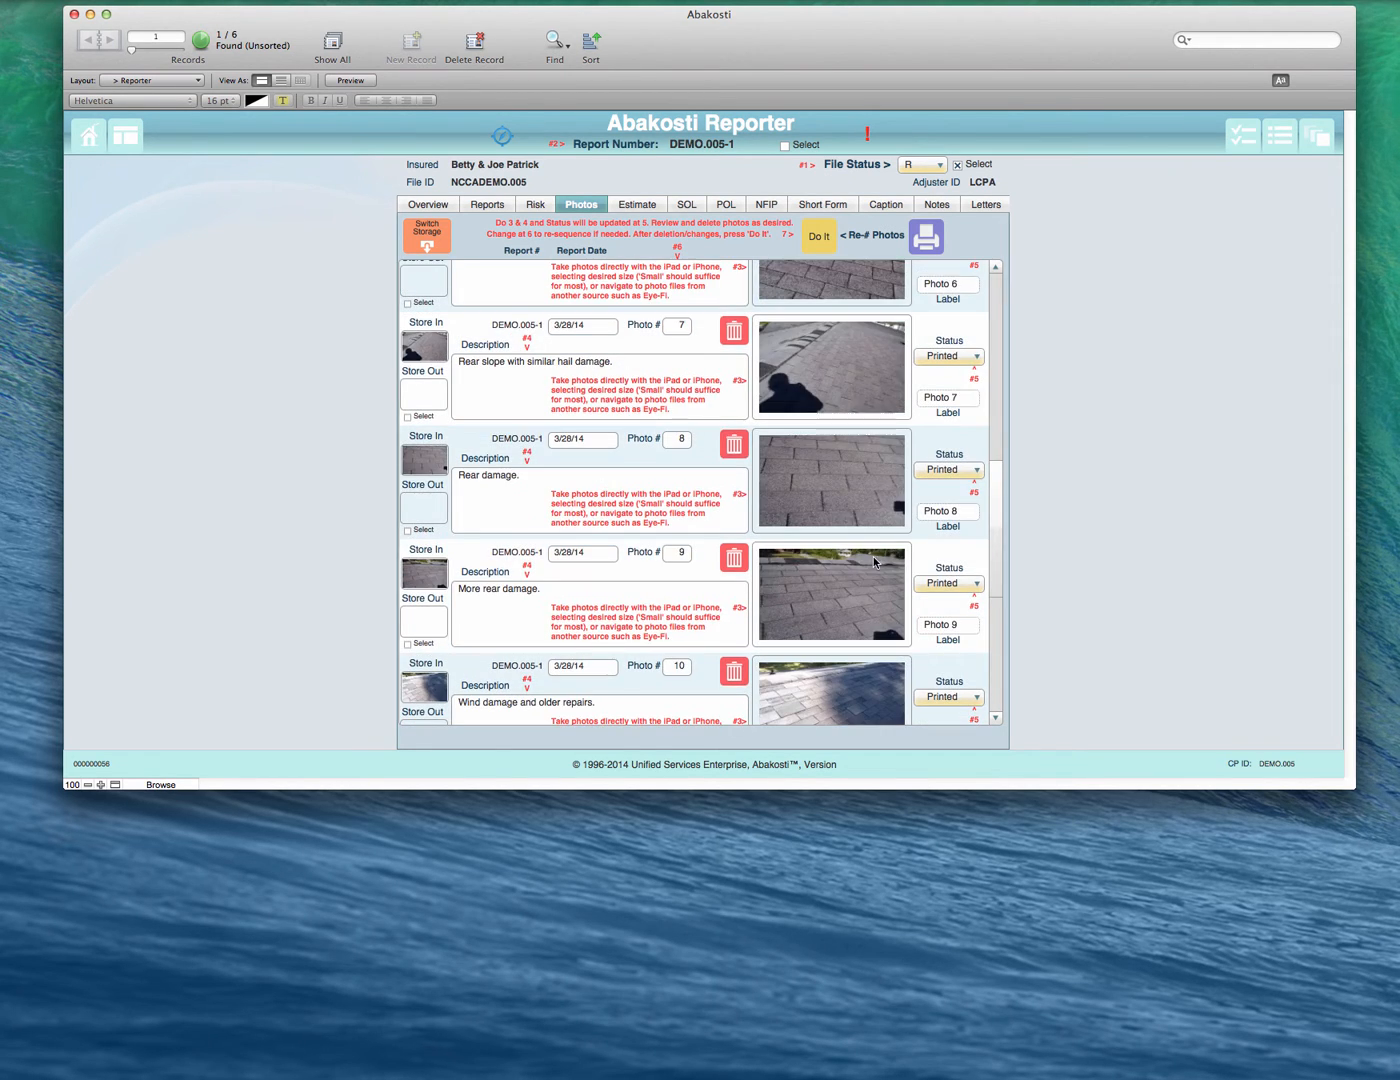
{"action": "left_click", "coordinate": [832, 579]}
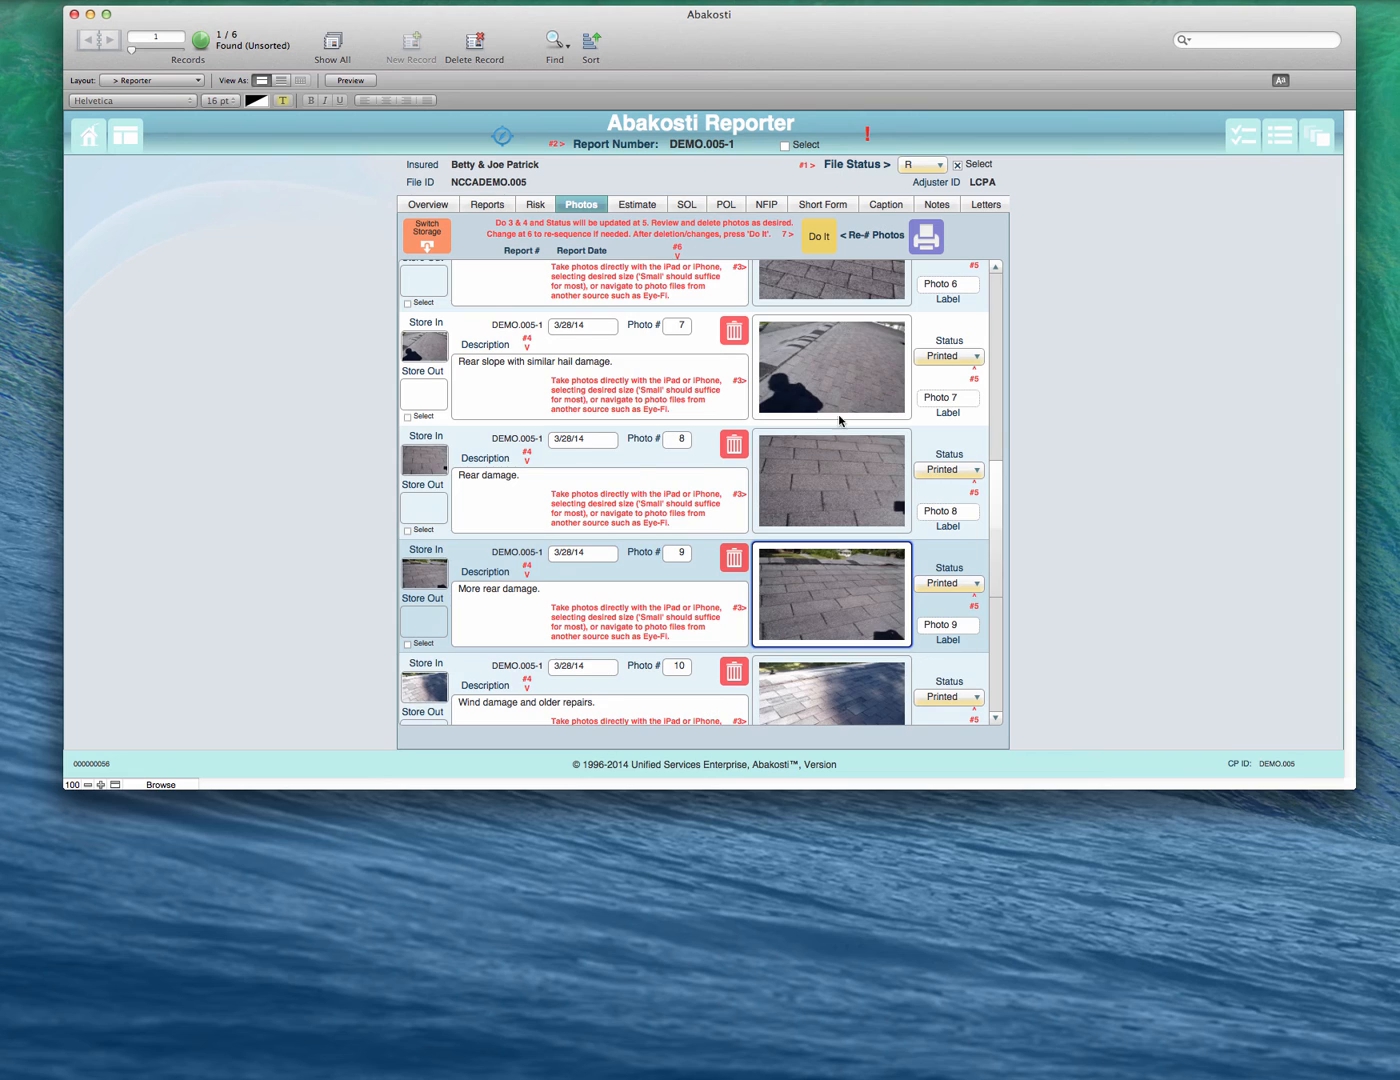
- Preview the Photo Report, page through to its last page and return to the Reporter's photo records
{"action": "scroll", "coordinate": [841, 420], "scroll_direction": "up", "scroll_amount": 5}
{"action": "left_click", "coordinate": [916, 238]}
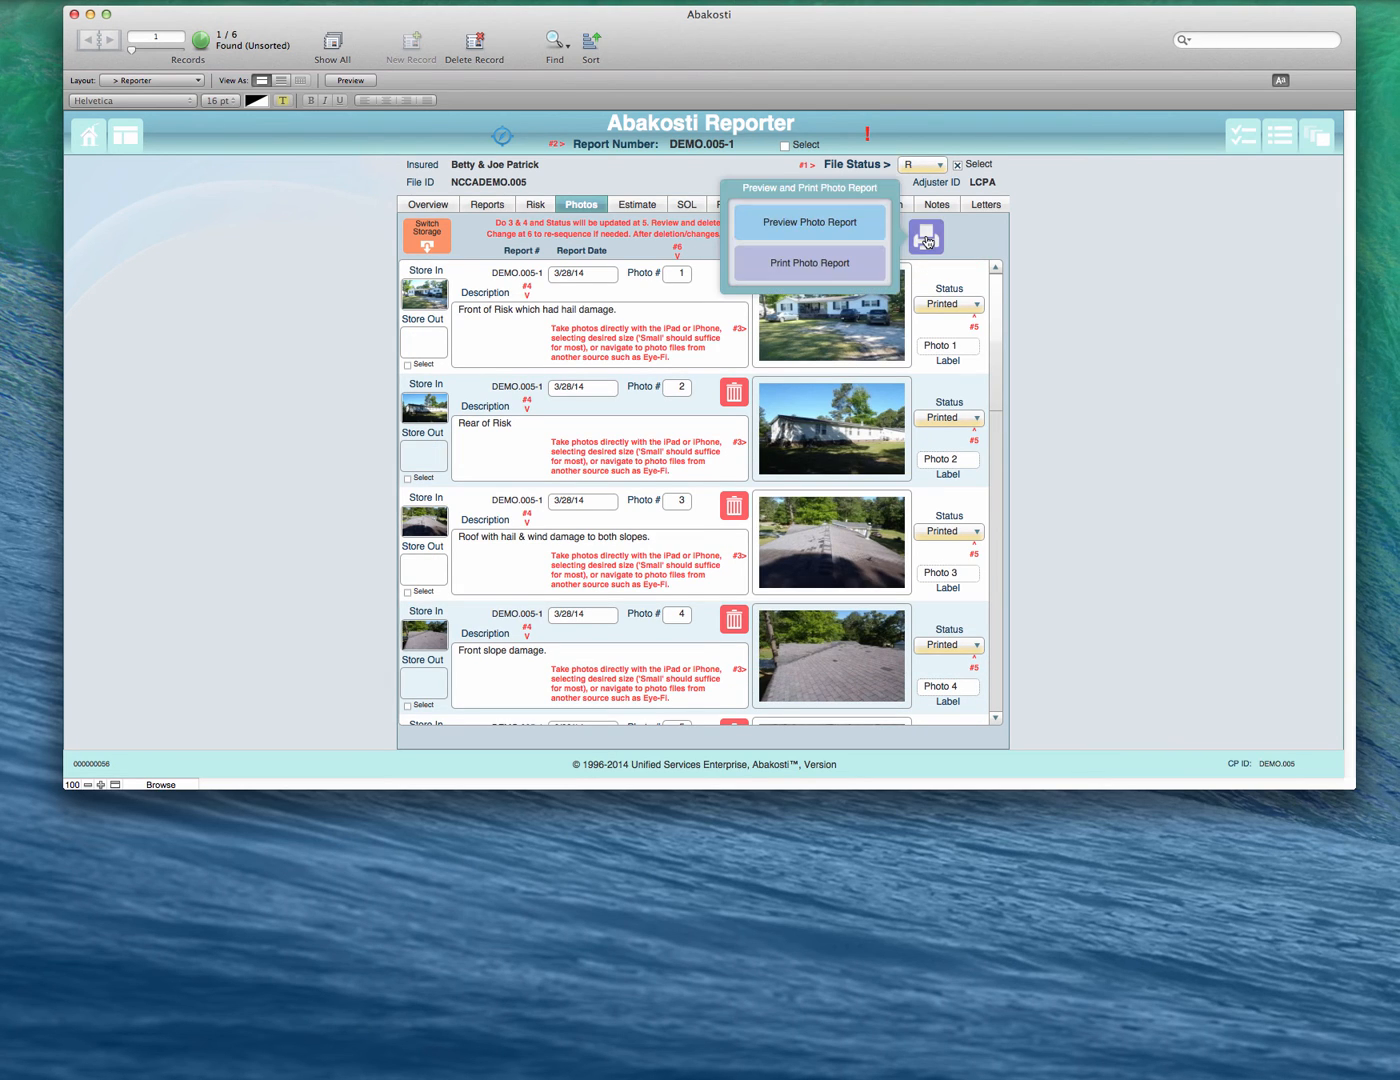
{"action": "left_click", "coordinate": [864, 224]}
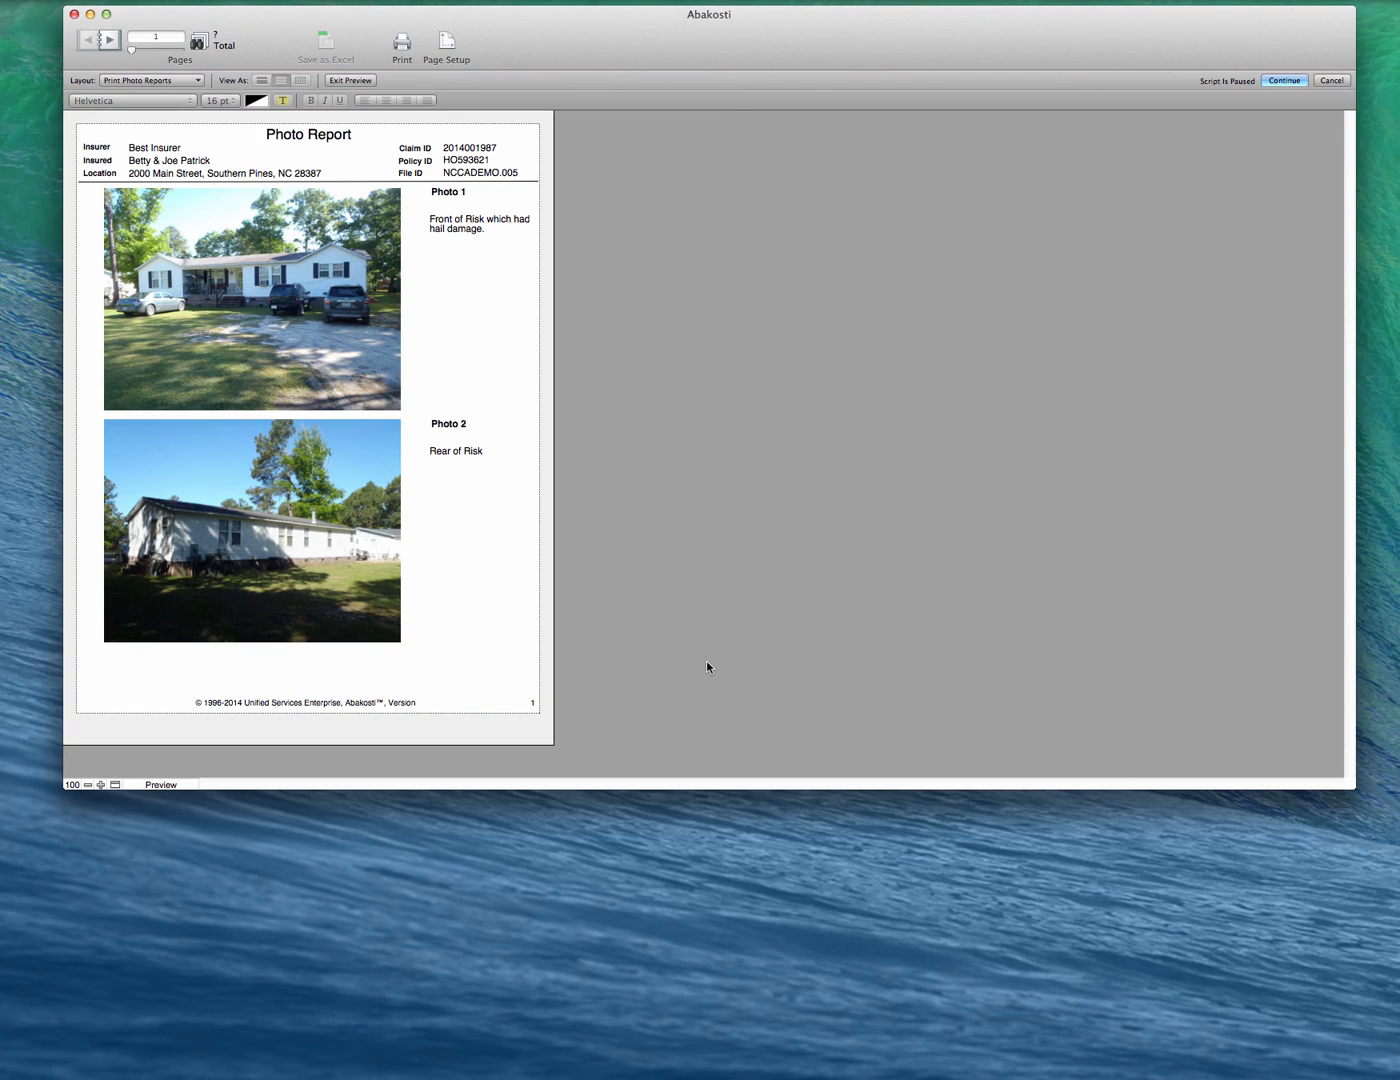
{"action": "left_click", "coordinate": [110, 40]}
{"action": "left_click", "coordinate": [110, 42]}
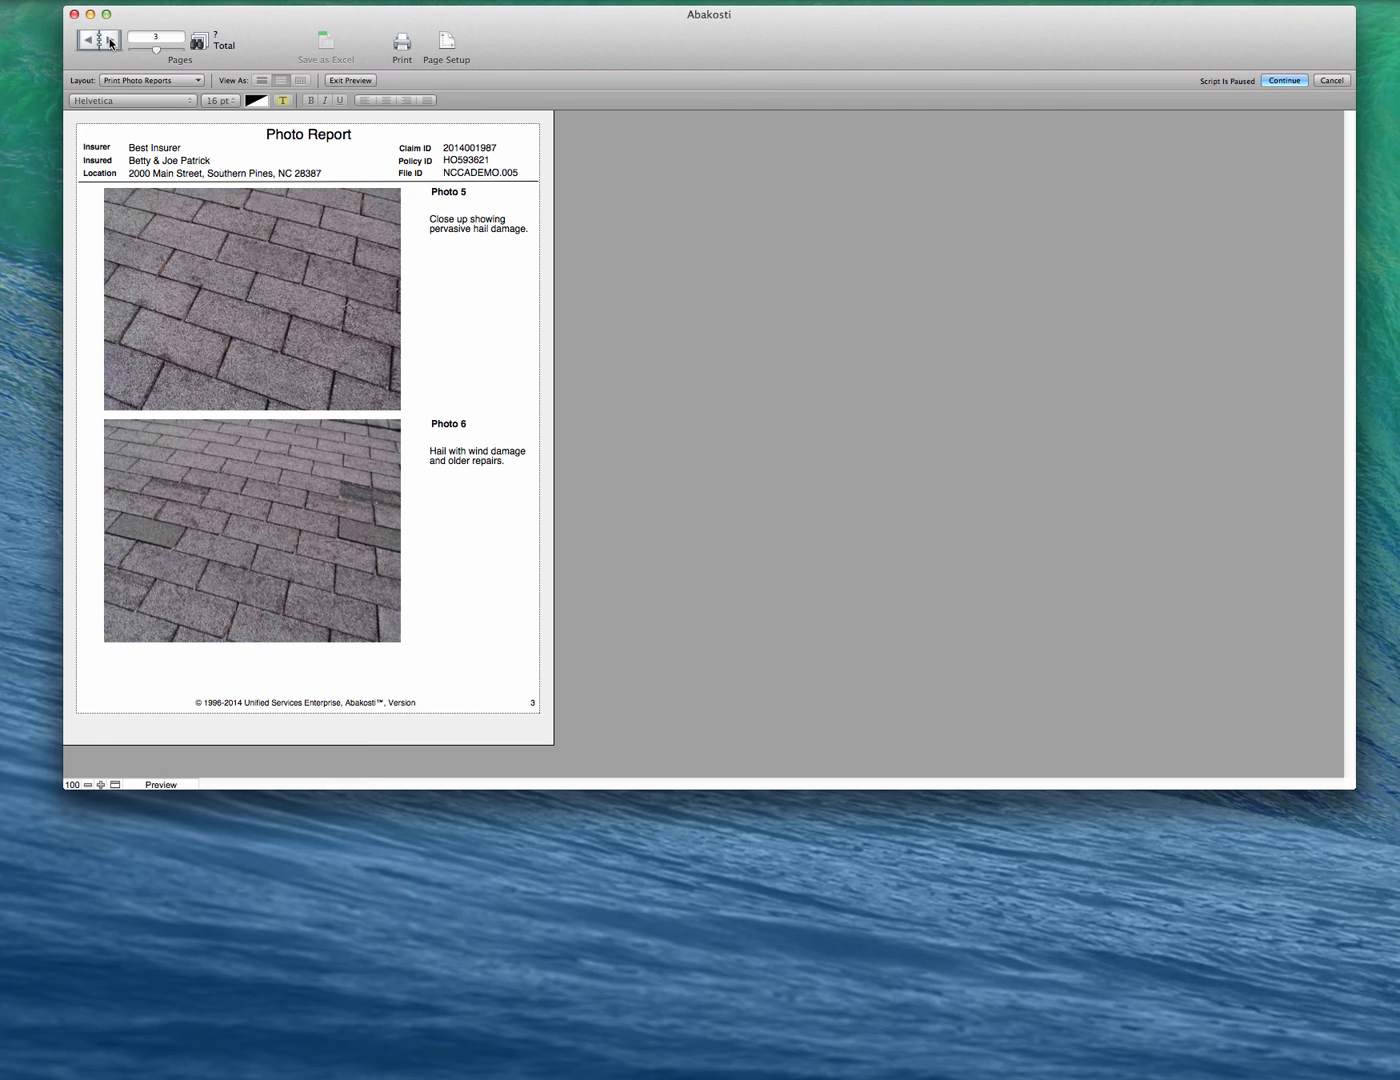
{"action": "left_click", "coordinate": [110, 42]}
{"action": "left_click", "coordinate": [110, 42]}
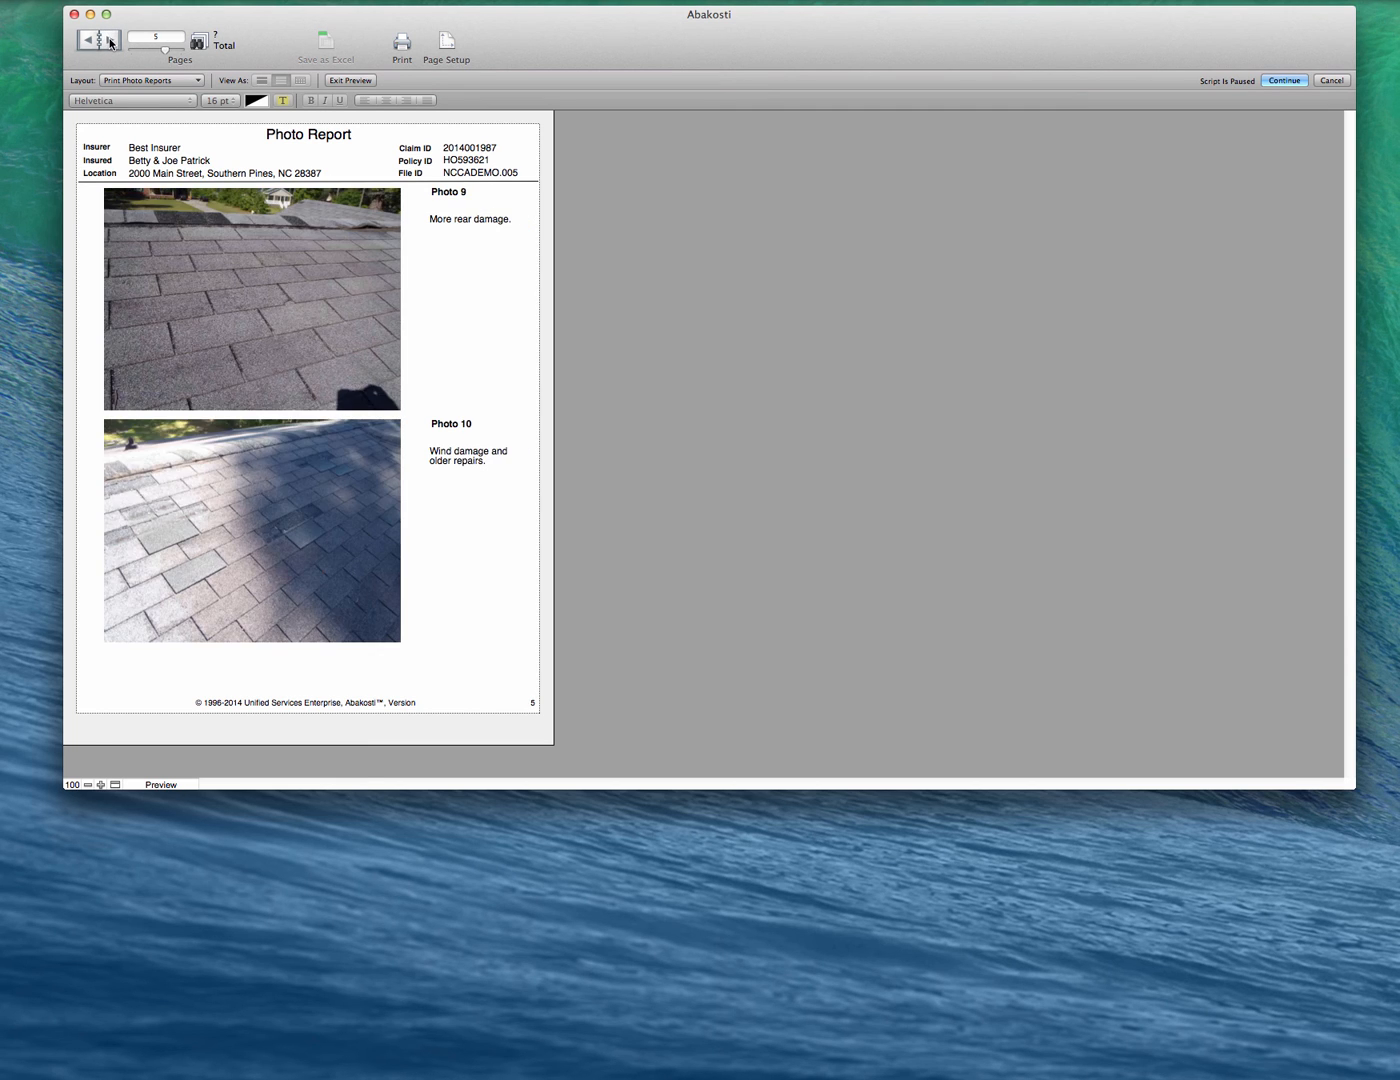
{"action": "left_click", "coordinate": [110, 42]}
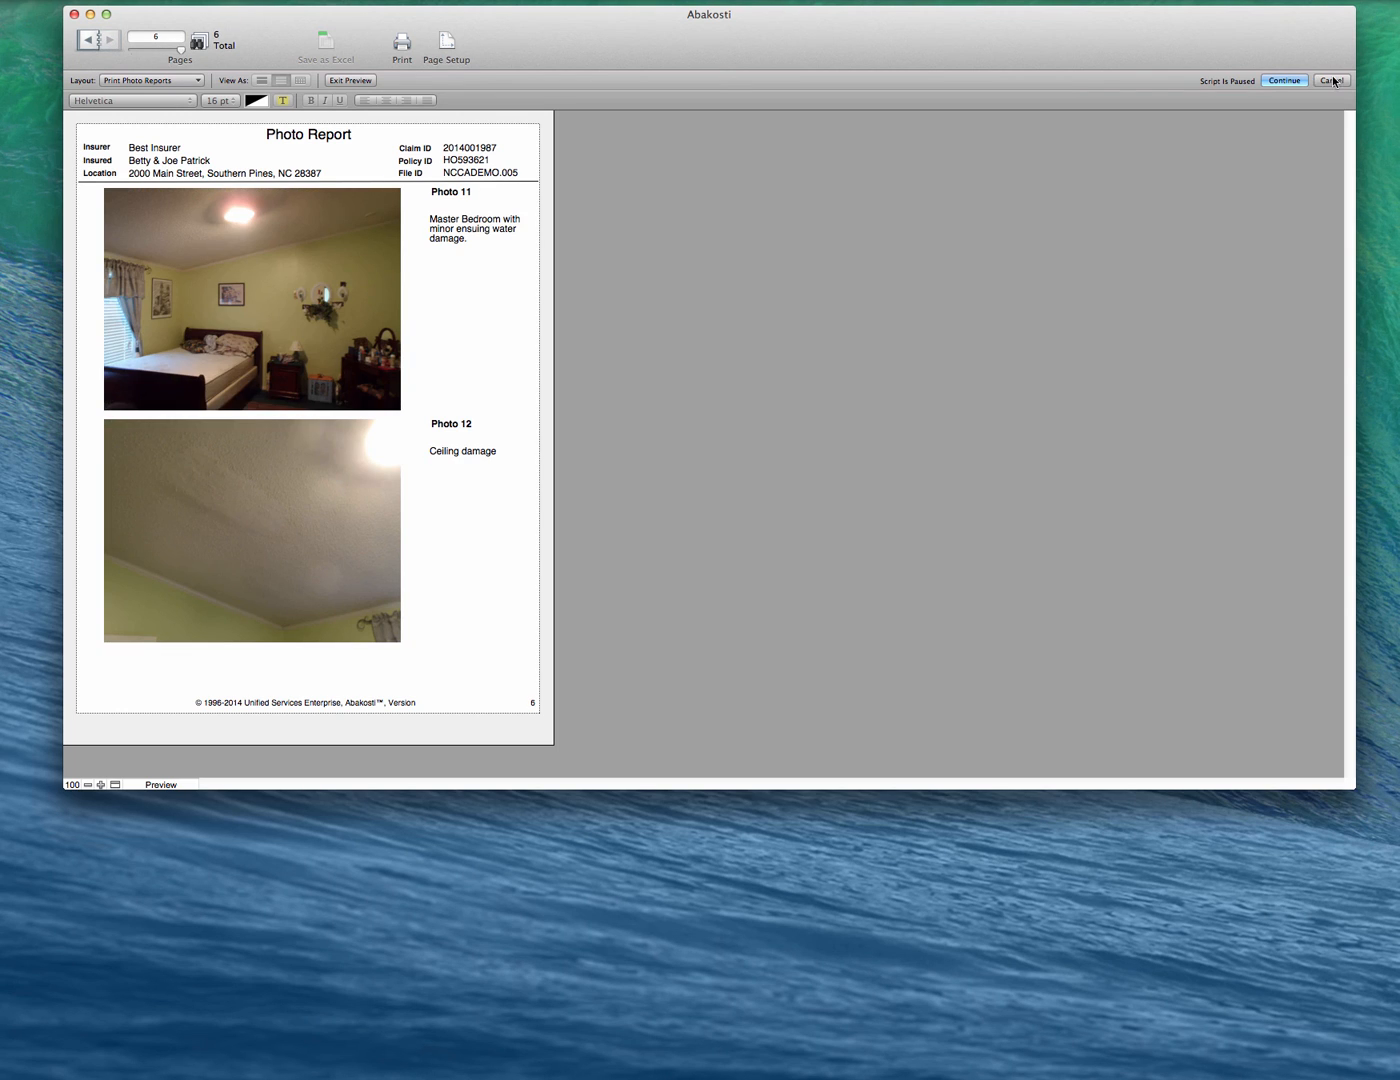
{"action": "left_click", "coordinate": [1282, 81]}
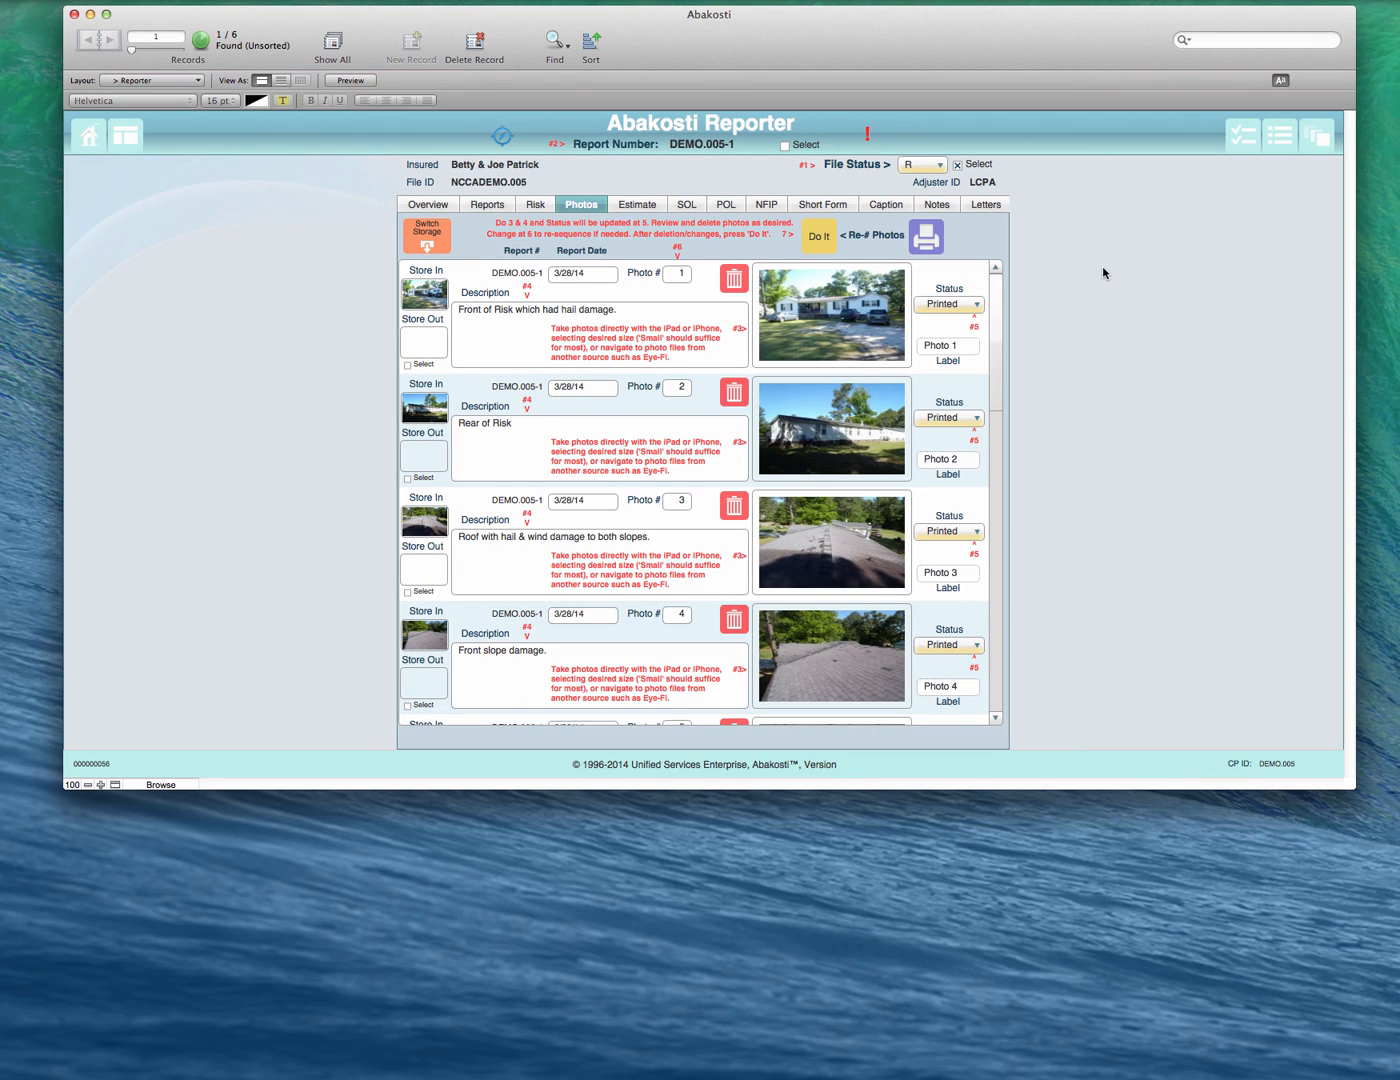